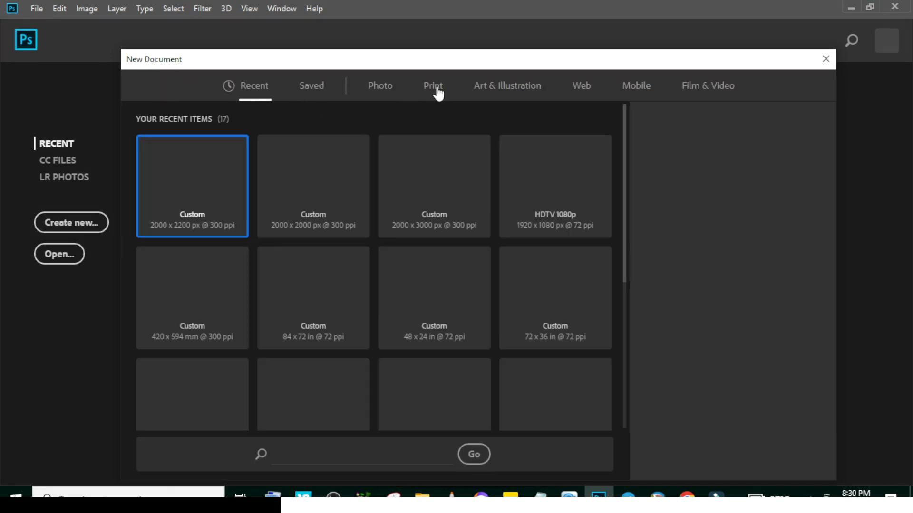
Create a new A4 print document at 210 x 297 mm and 300 ppi, named bday
click(438, 94)
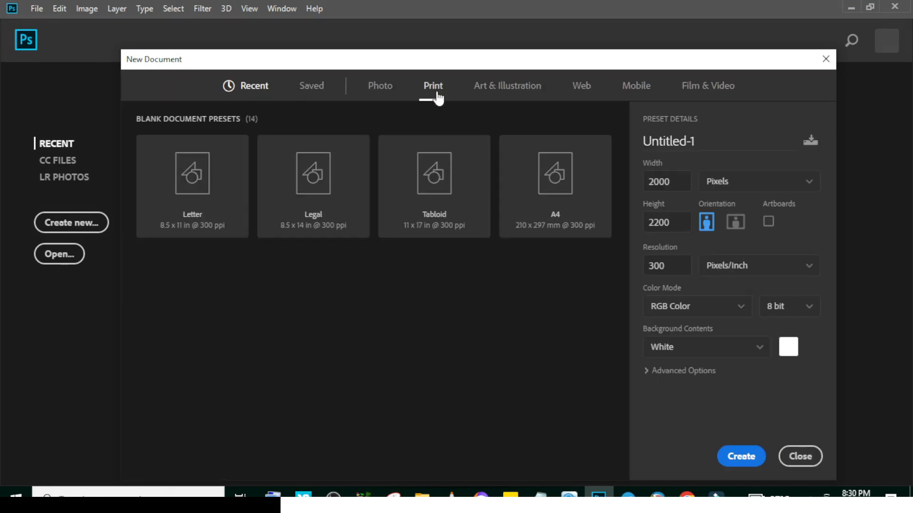
click(542, 208)
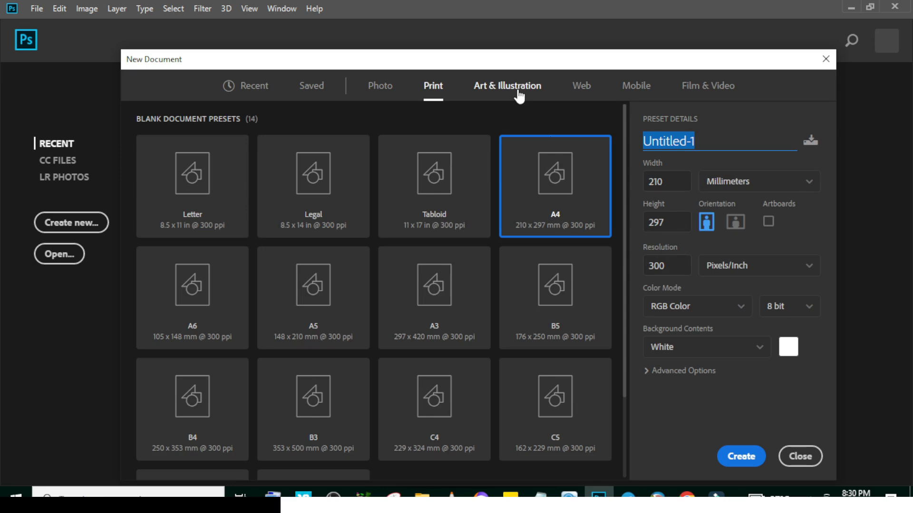
text(bday)
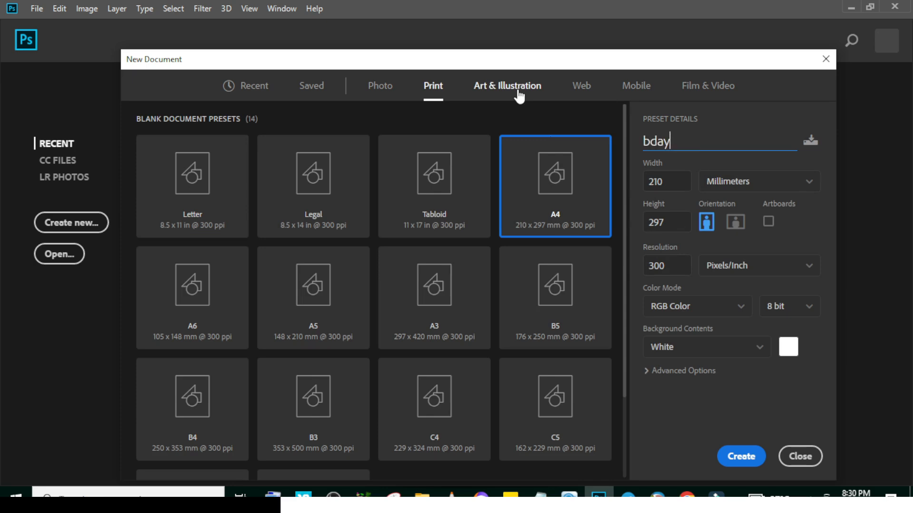
click(736, 459)
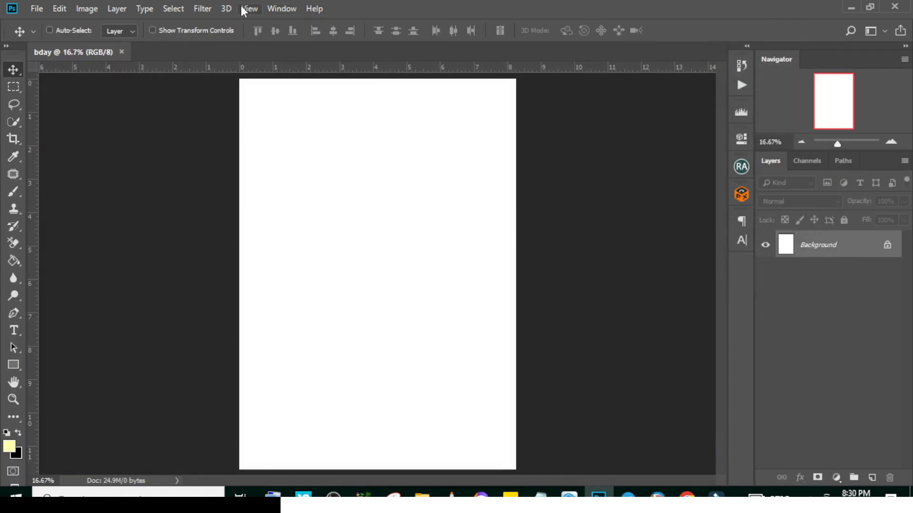
Add a guide layout with 4 columns and 4 rows across the canvas
click(248, 9)
click(286, 372)
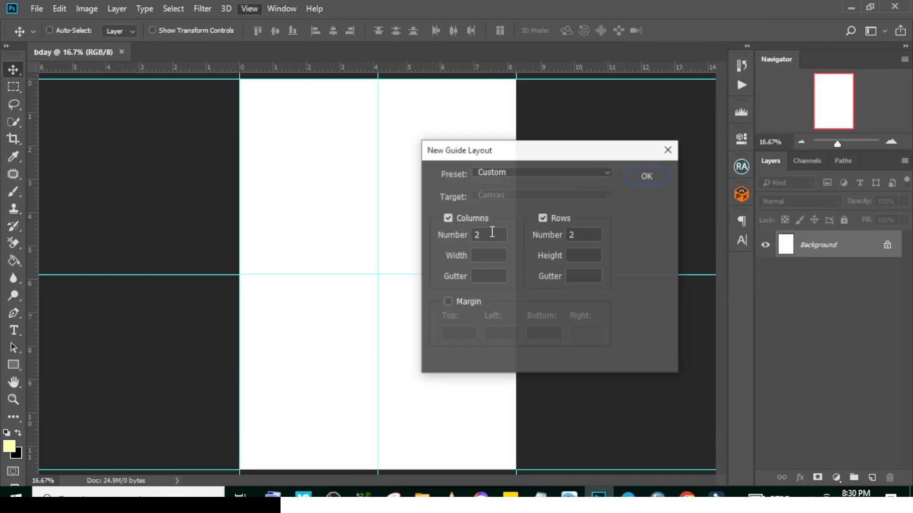
double_click(477, 234)
text(4)
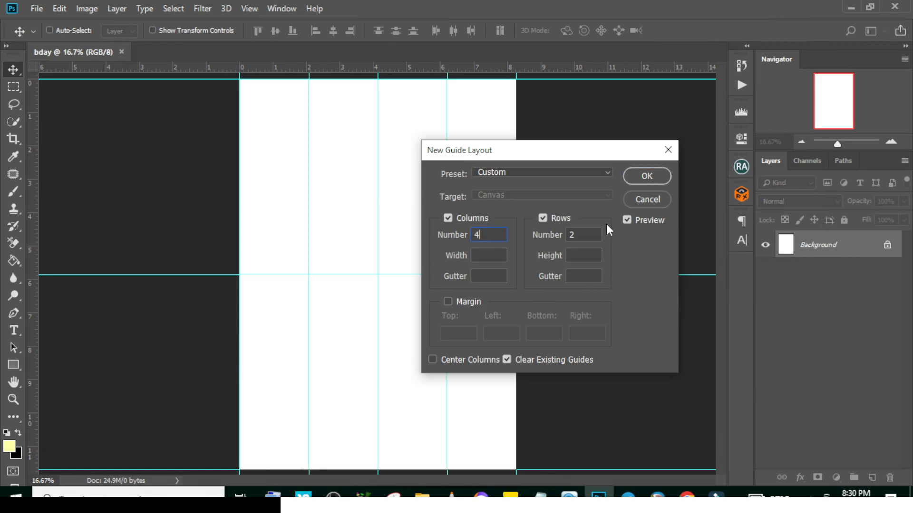
double_click(571, 235)
text(4)
click(646, 176)
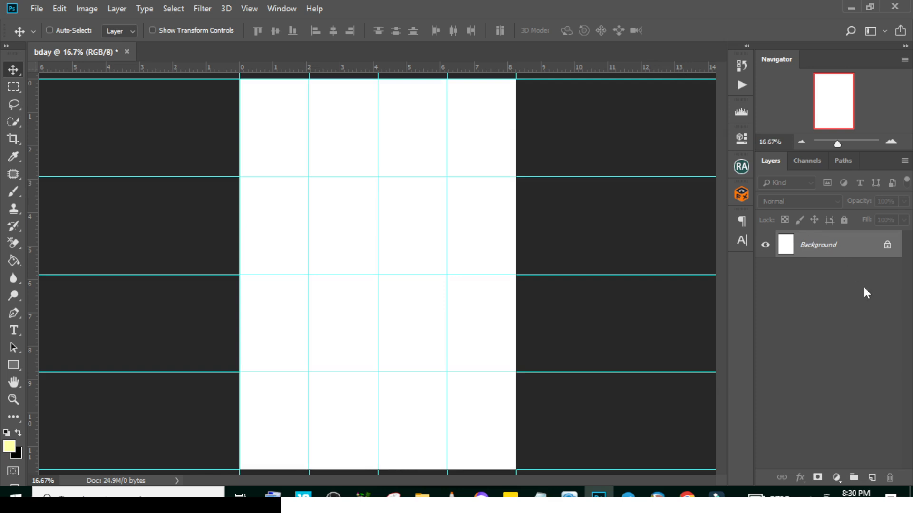
Add a Solid Color fill layer with the colour #0bce9b above the background
click(835, 477)
click(828, 239)
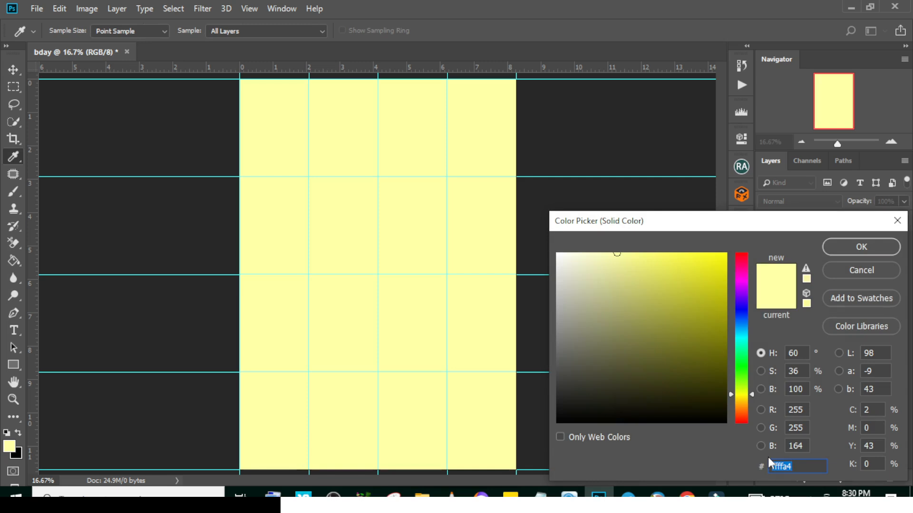
text(0bce9b)
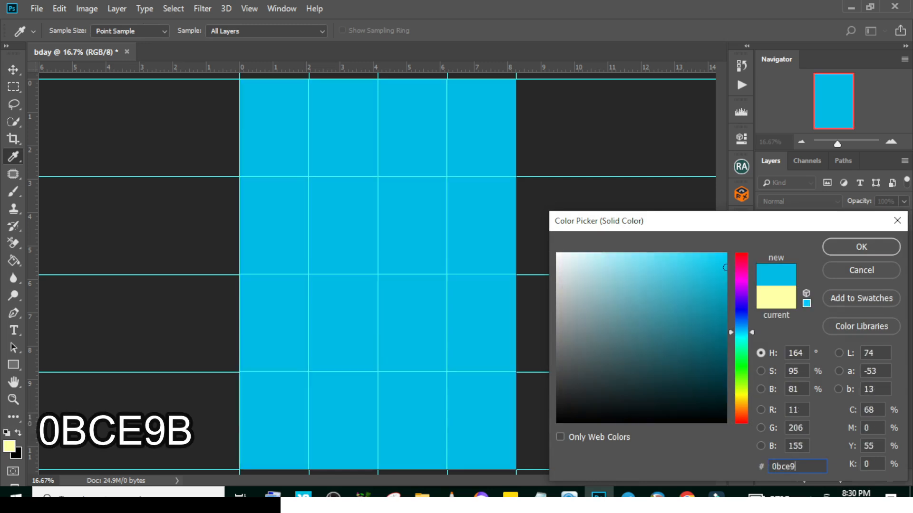
key(Return)
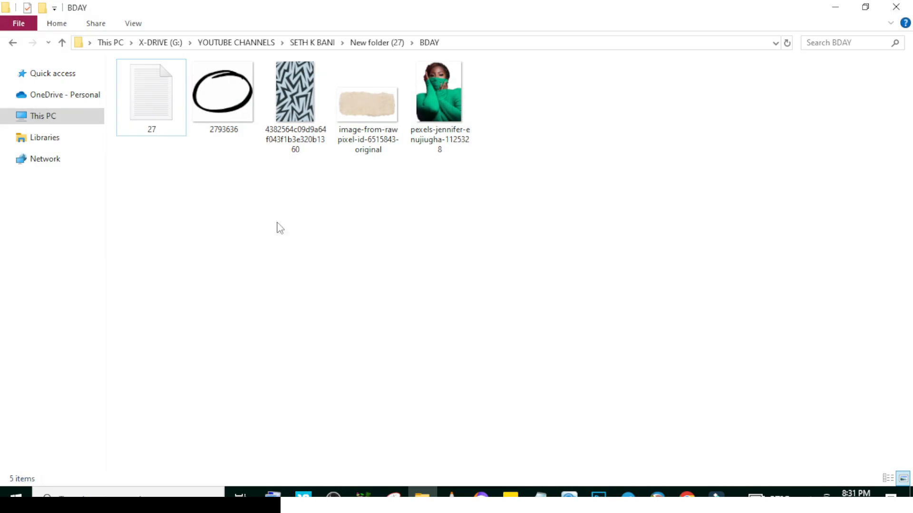
Place the zigzag pattern image from the BDAY folder into the document and enlarge it to cover the whole canvas
click(423, 494)
drag(294, 106, 504, 471)
drag(502, 273, 518, 273)
key(Return)
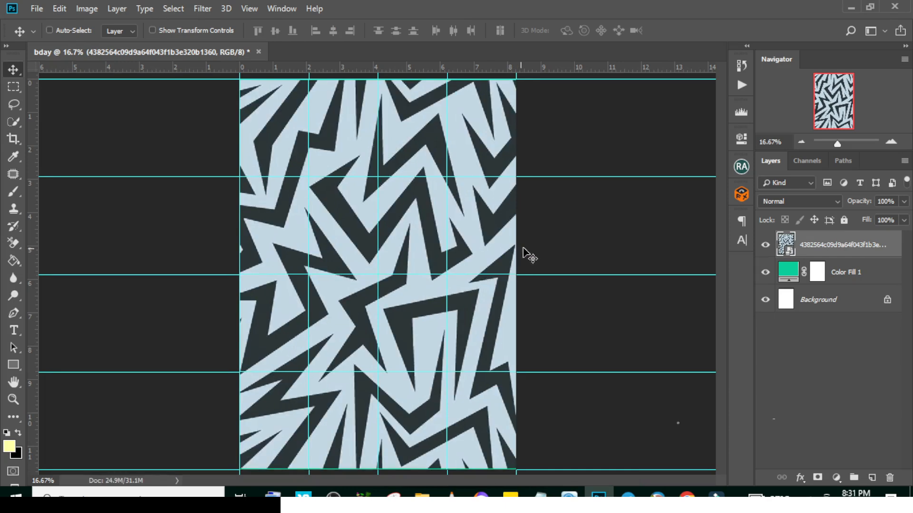
Set the pattern layer's blend mode to Darken and its opacity to 35%
click(789, 201)
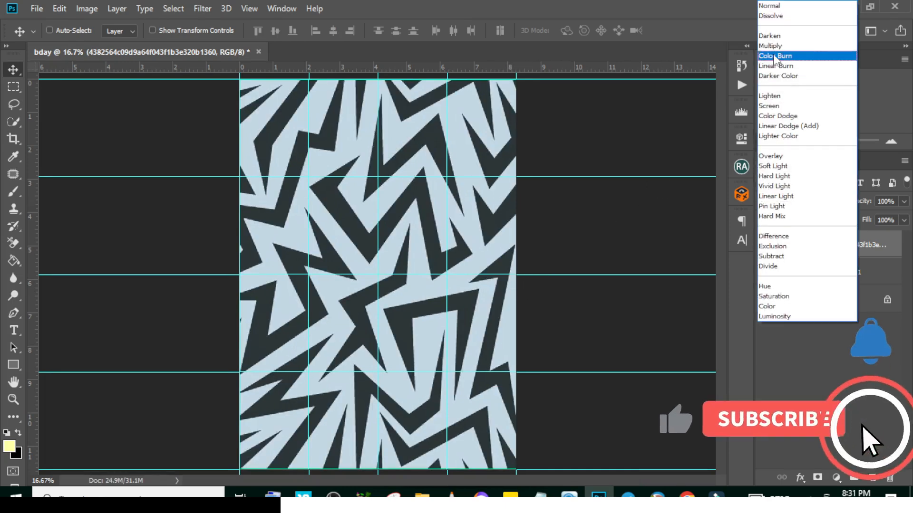
click(772, 36)
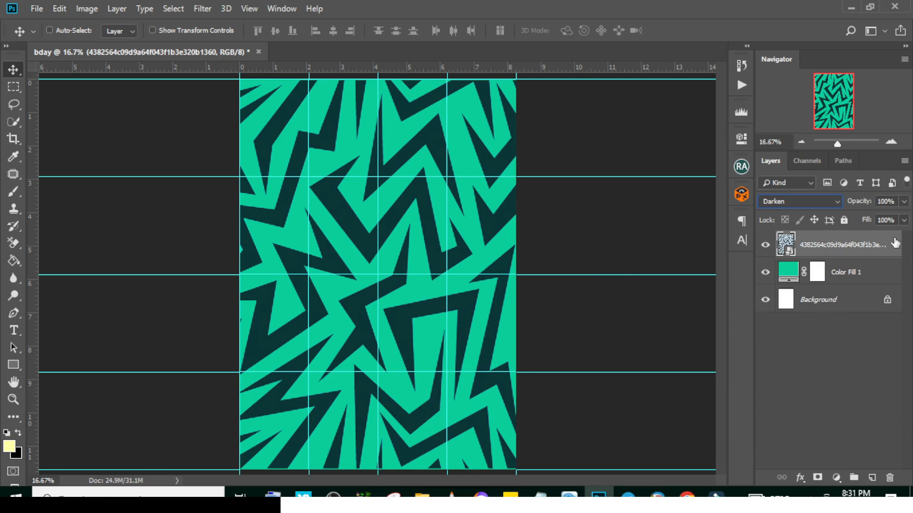
click(904, 202)
drag(869, 218, 858, 219)
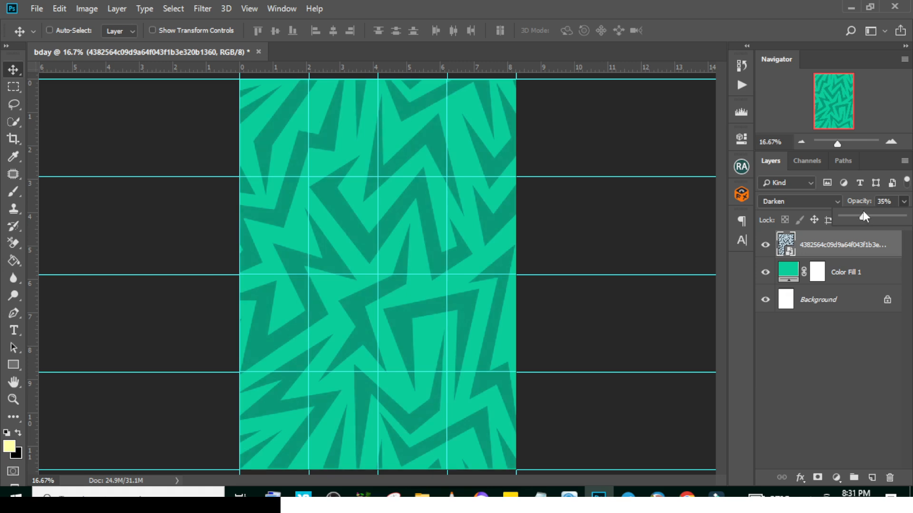
Group the pattern layer with the colour fill layer and name the group BG
ctrl+click(854, 273)
key(ctrl+g)
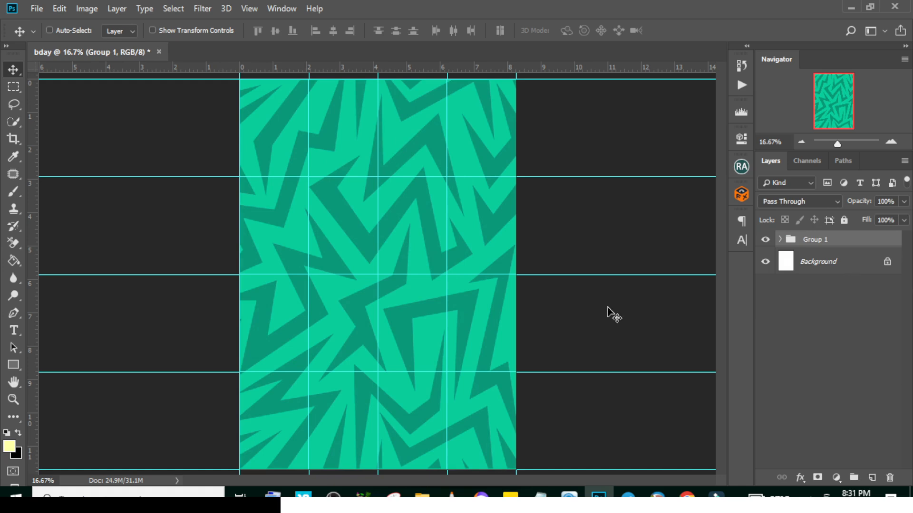
double_click(821, 239)
text(BG)
key(Return)
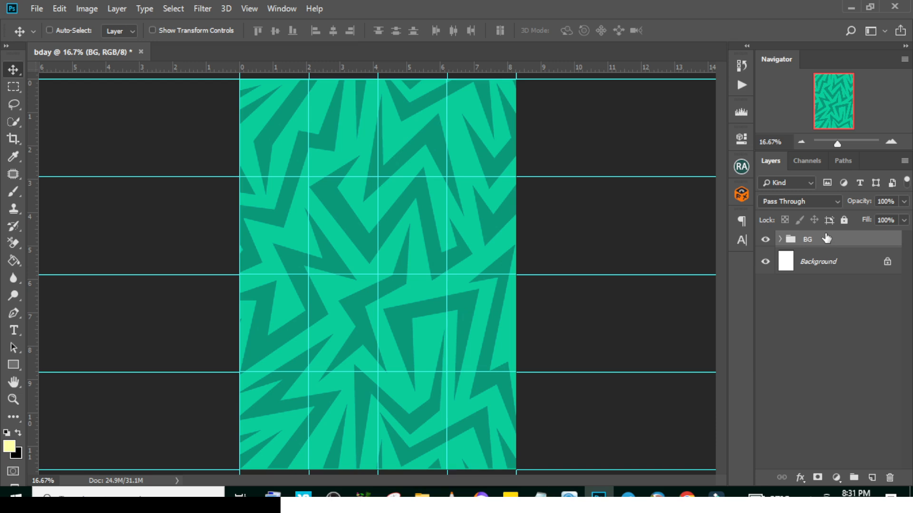
Duplicate the BG group and convert the copy to a smart object
key(ctrl+j)
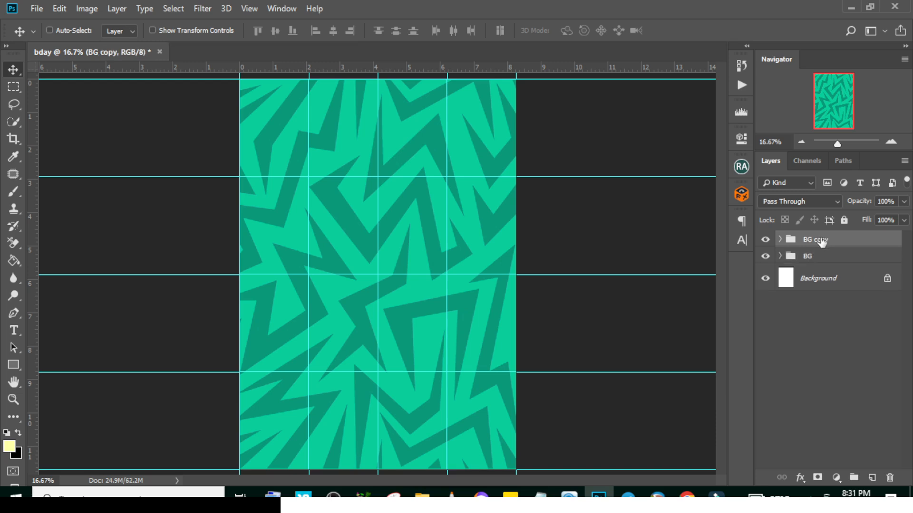
right_click(822, 243)
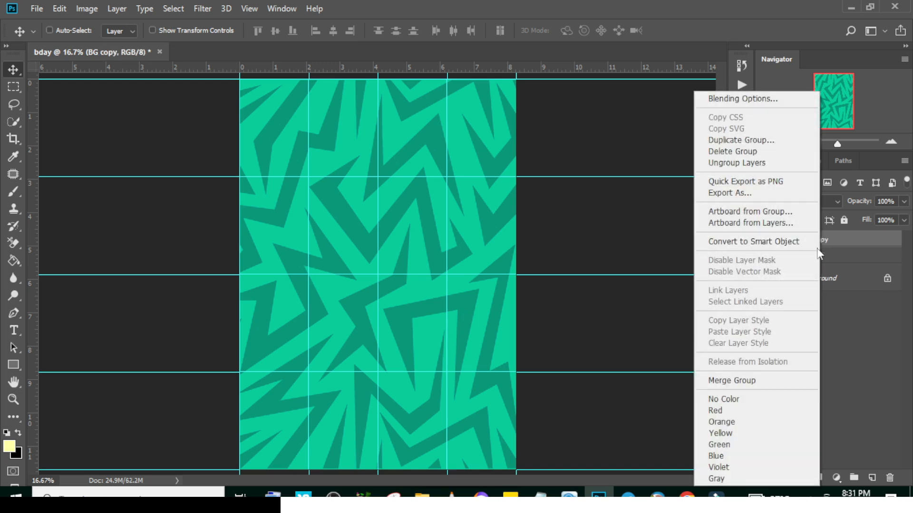
click(760, 244)
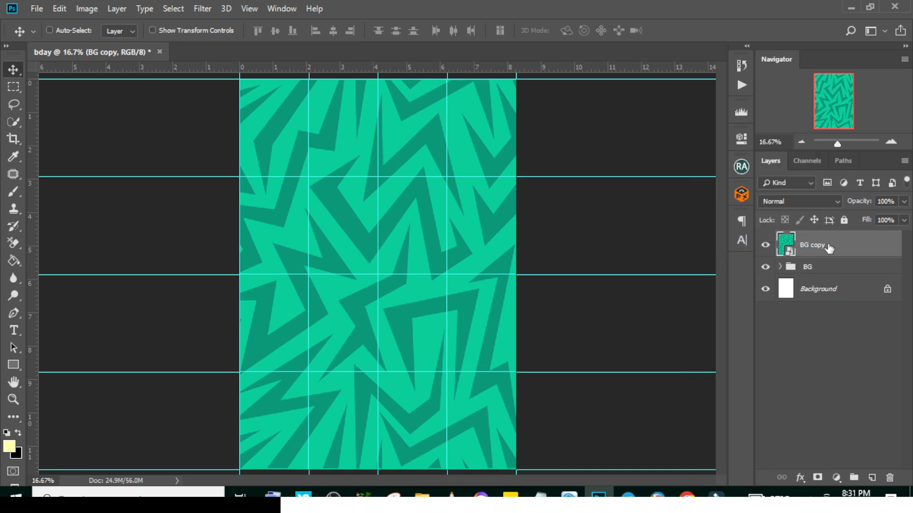
Open the Camera Raw Filter on the BG copy and set Grain to 70 and Vignetting to -16
click(210, 8)
click(221, 90)
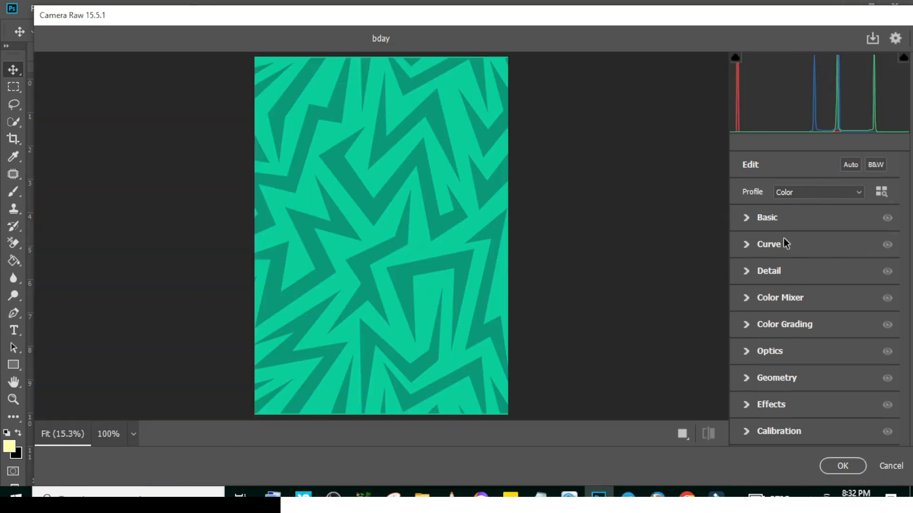
click(747, 404)
drag(745, 381, 836, 382)
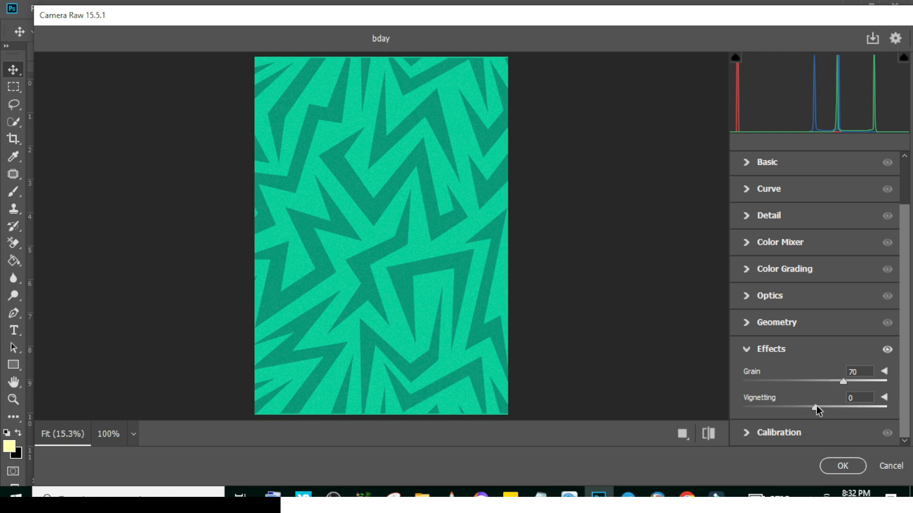
drag(816, 405, 805, 406)
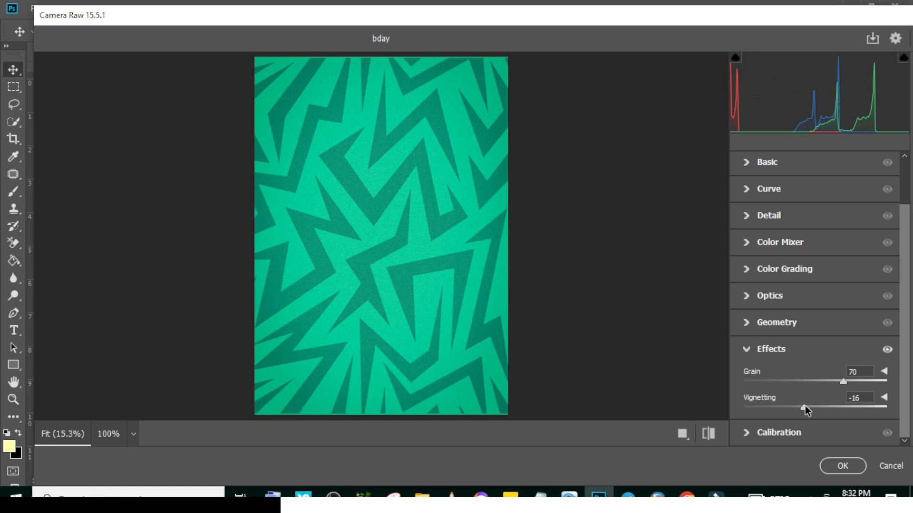
click(747, 350)
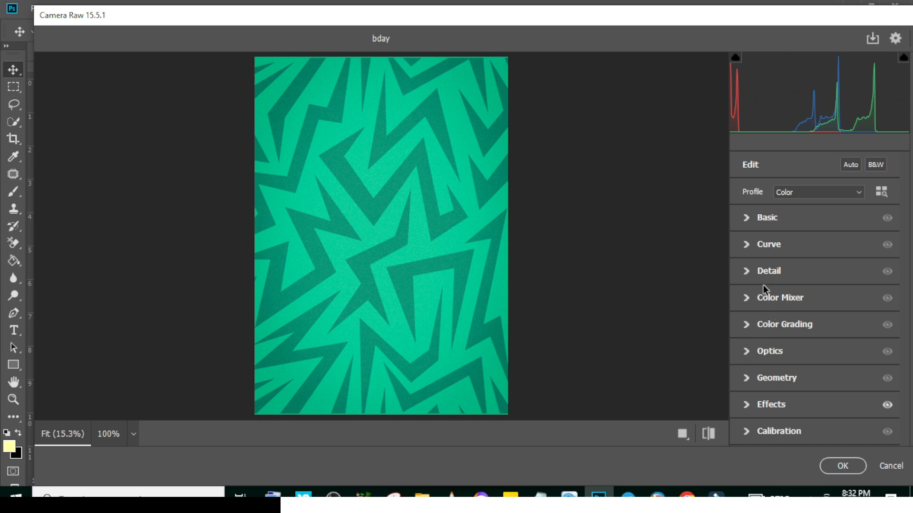
Set Sharpening to 90 in the Camera Raw Filter and apply the filter to the BG copy
click(745, 271)
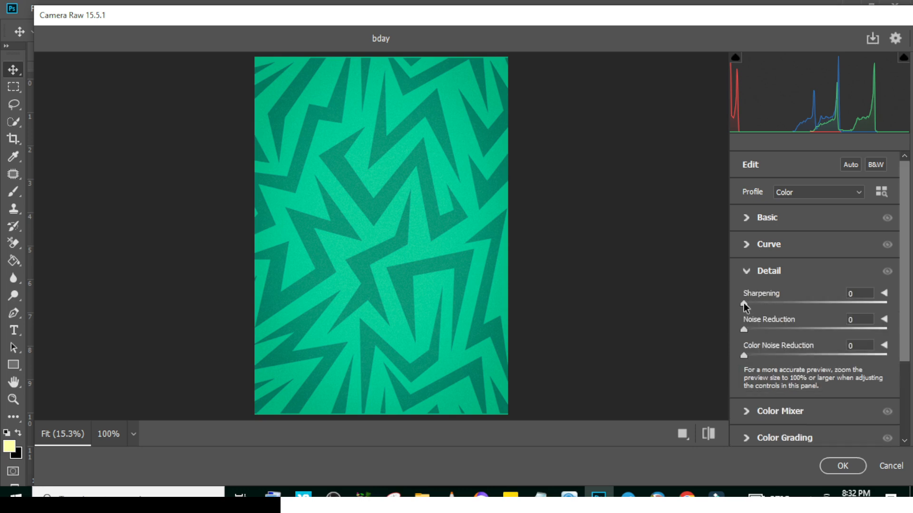
drag(743, 303, 829, 311)
click(634, 213)
click(636, 217)
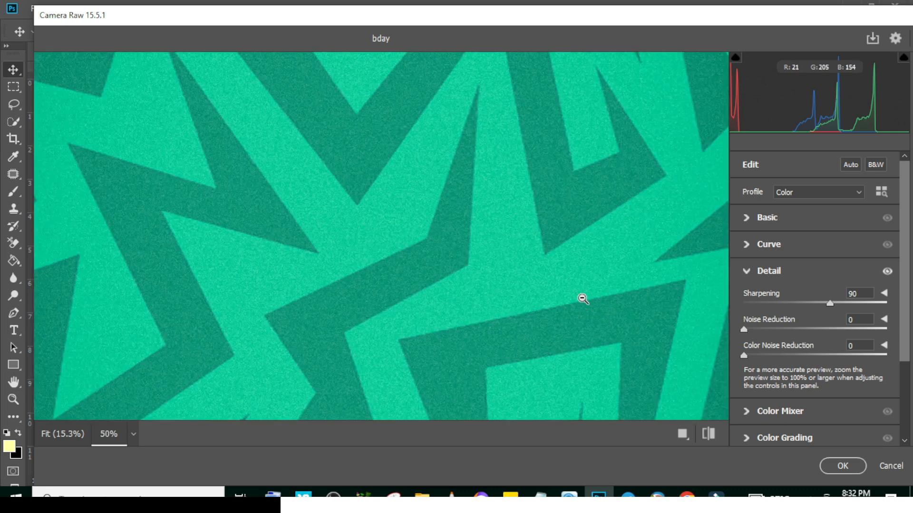
click(843, 471)
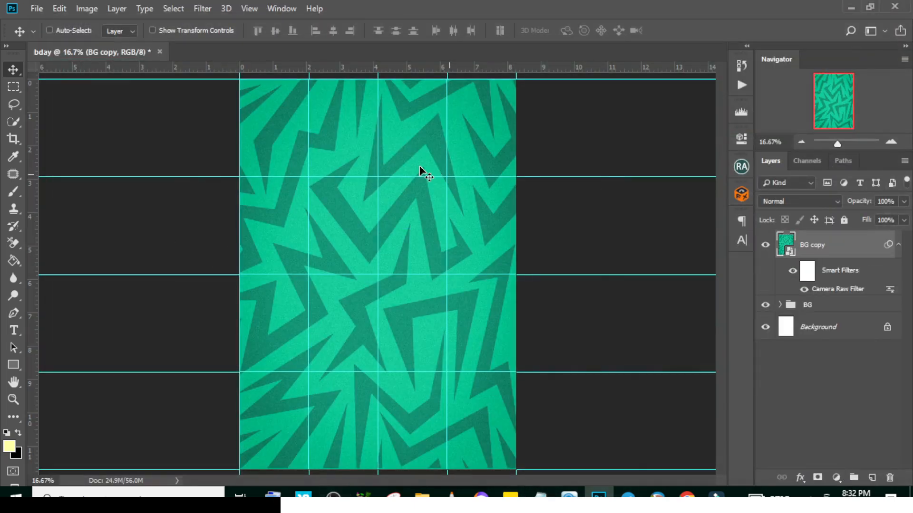
Add a text layer near the upper part of the canvas with HBD copied from the 27 text file in Notepad
key(t)
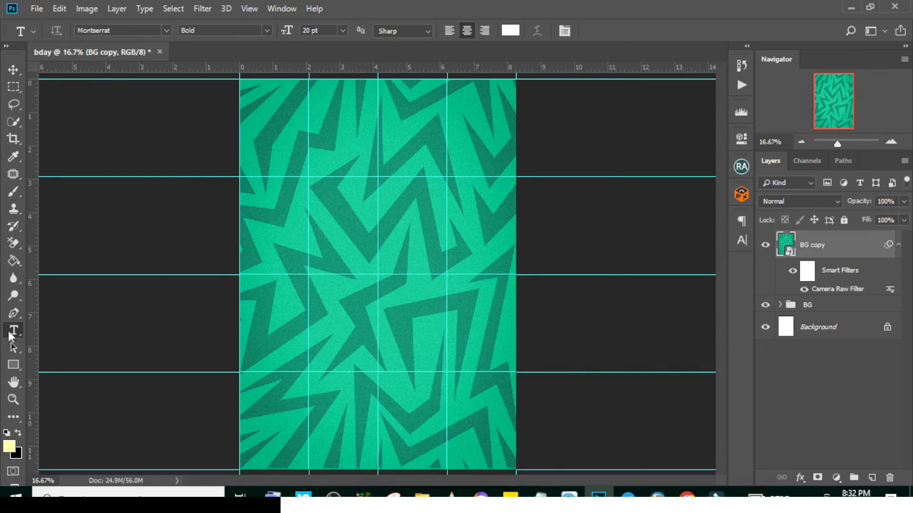
click(321, 144)
click(541, 495)
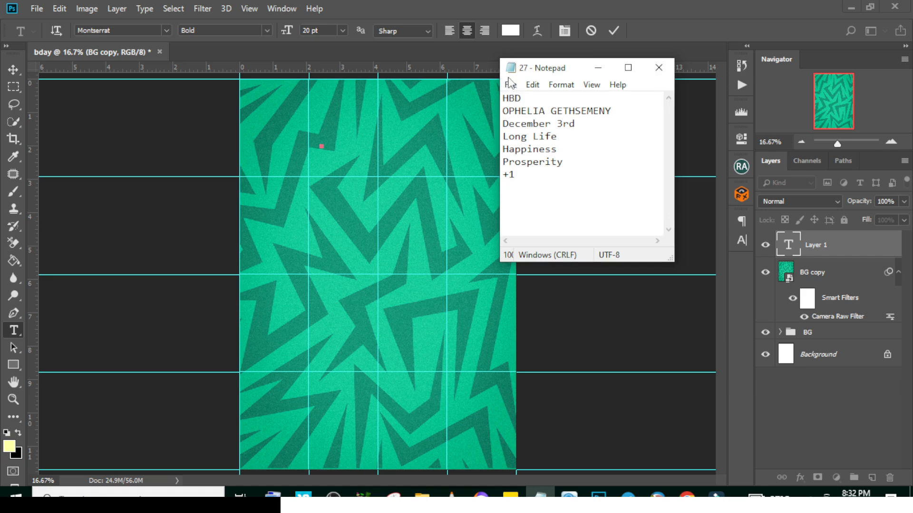
drag(525, 101, 465, 100)
key(ctrl+c)
click(480, 17)
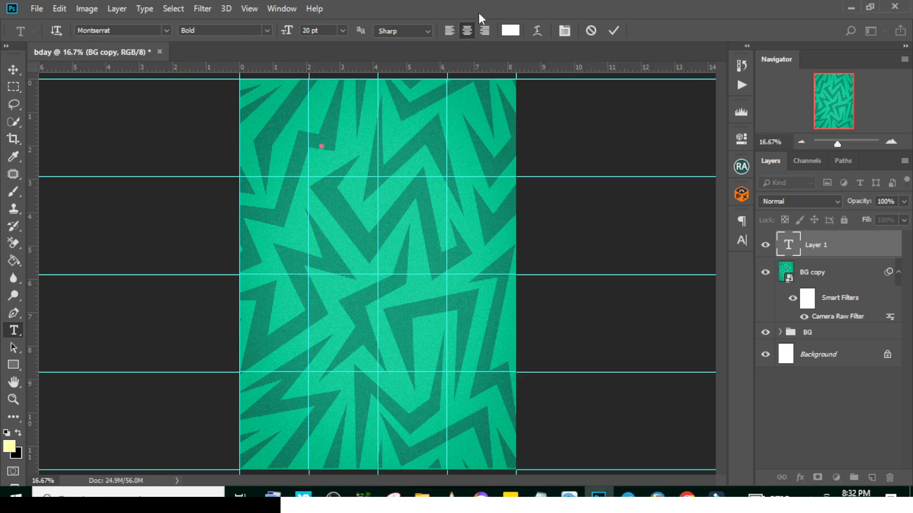
key(ctrl+v)
Move the BG copy smart object into the BG group above the pattern layer and collapse the group
click(898, 272)
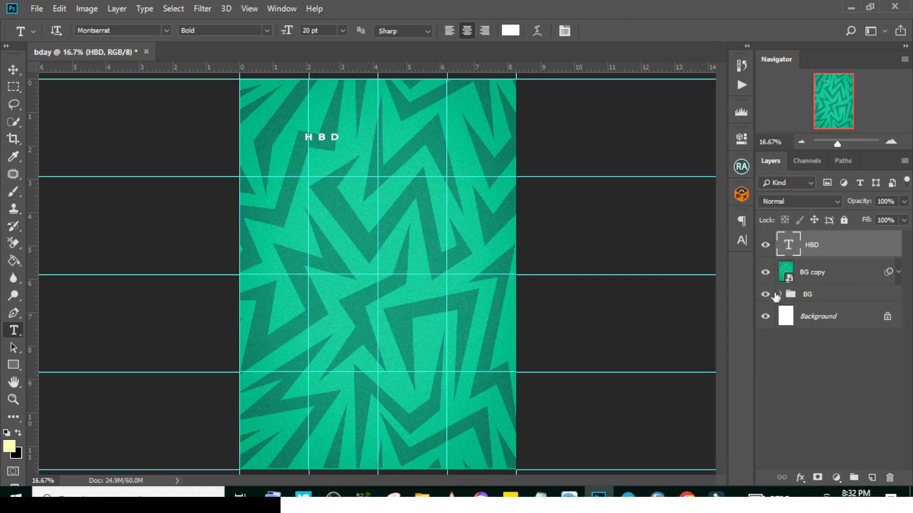
click(787, 299)
click(780, 293)
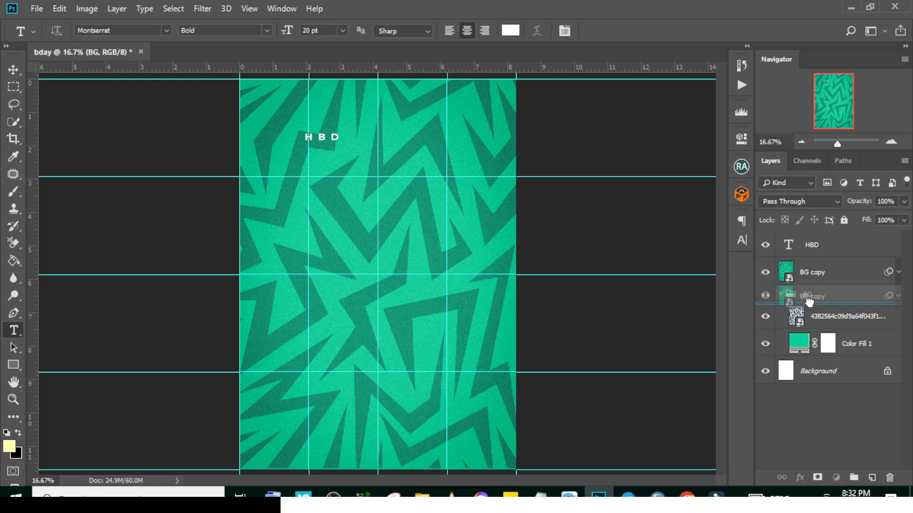
drag(809, 307, 808, 305)
click(780, 267)
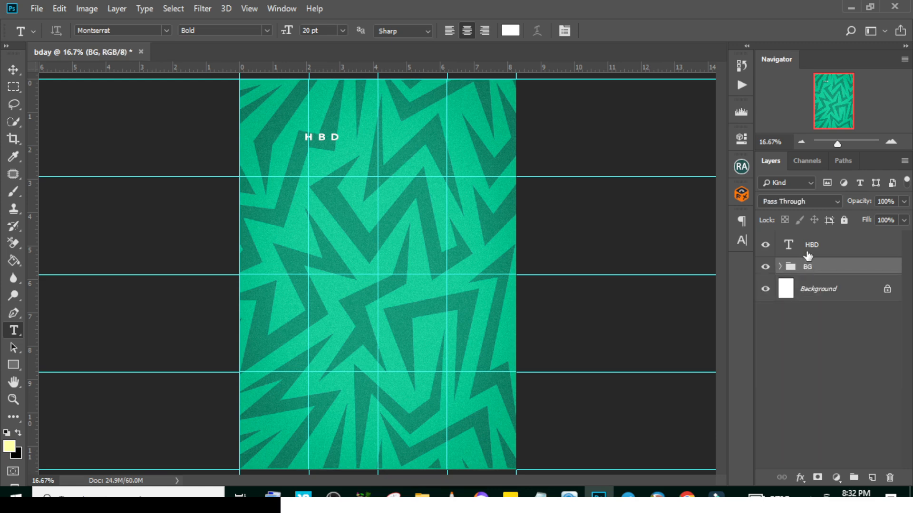
Change the font of the HBD text layer to Wicked Mouse
click(812, 247)
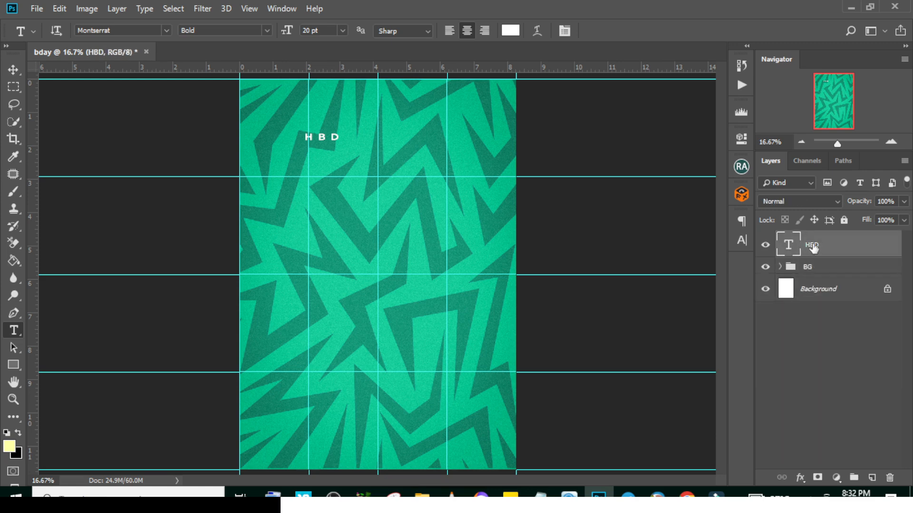
click(741, 241)
click(661, 237)
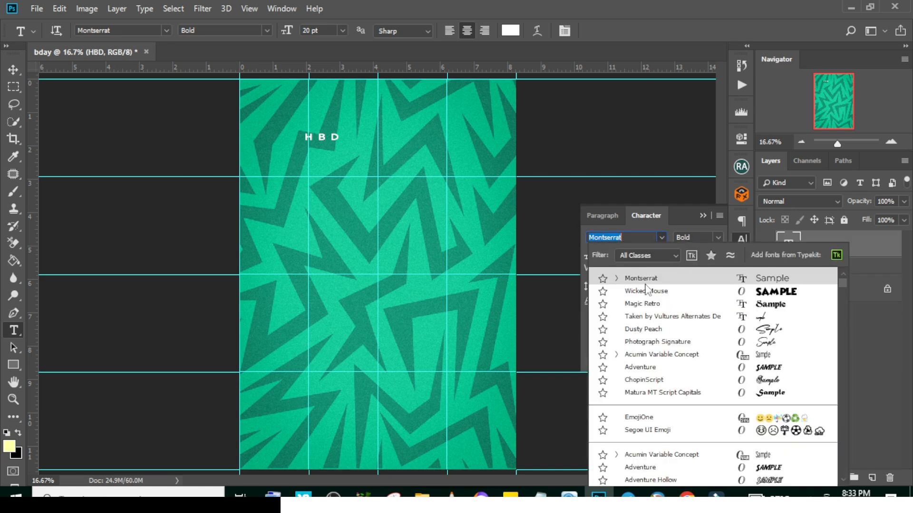
click(645, 292)
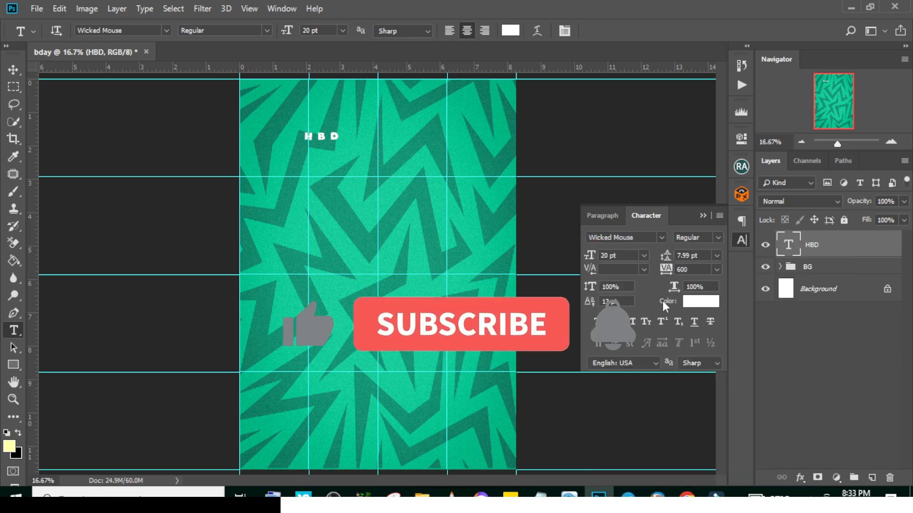
Set the tracking of the HBD text to 0
drag(693, 270, 666, 271)
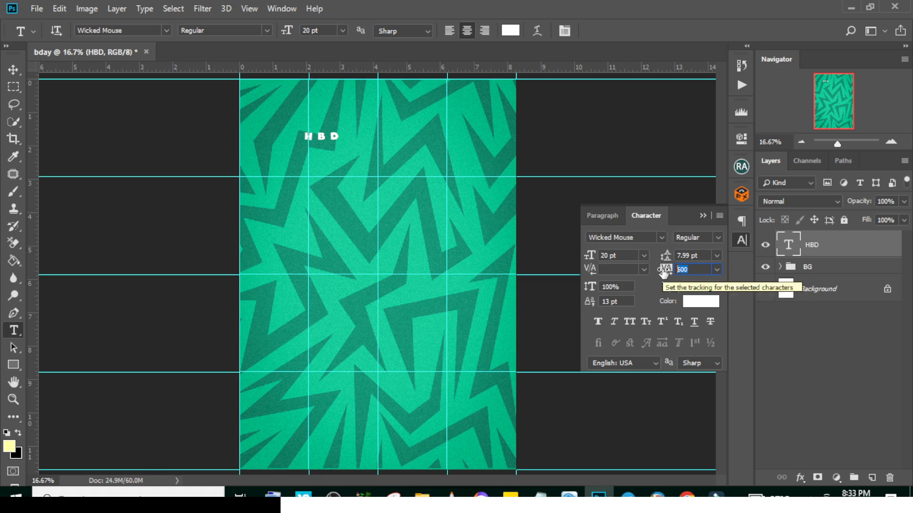
text(0)
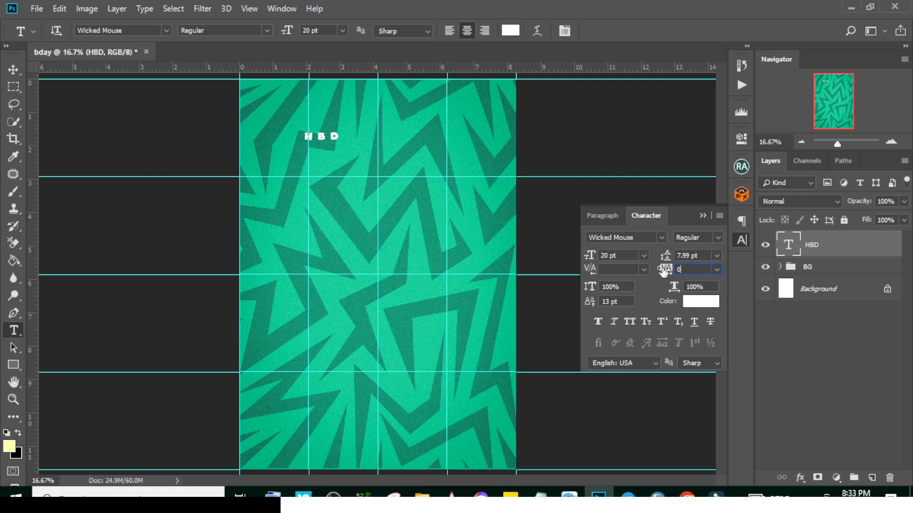
key(Return)
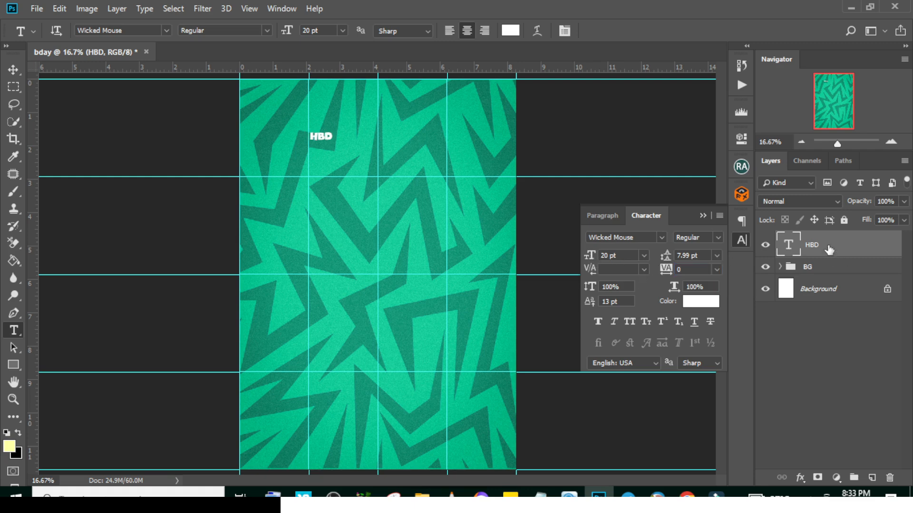
Enlarge the HBD text to about 179 pt and position it across the upper part of the canvas
key(ctrl+t)
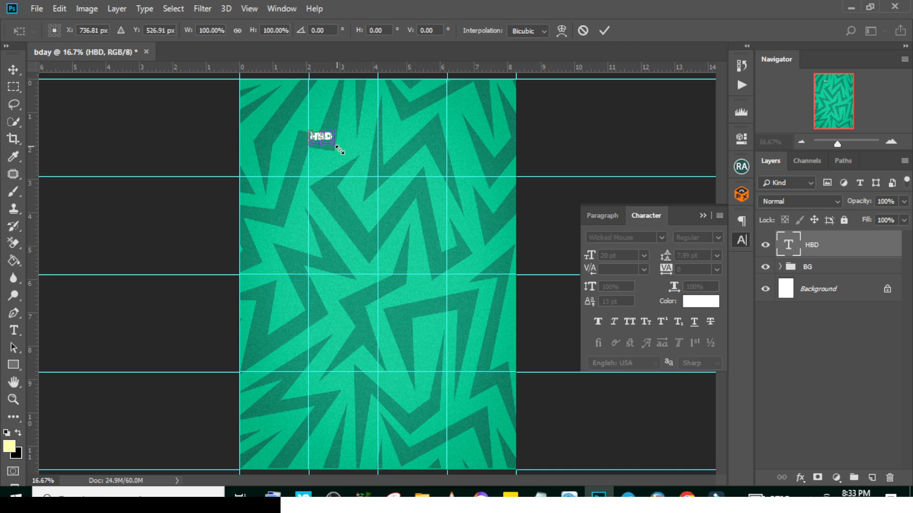
drag(339, 151, 408, 202)
drag(336, 163, 371, 164)
drag(457, 186, 476, 198)
key(Return)
drag(404, 136, 403, 143)
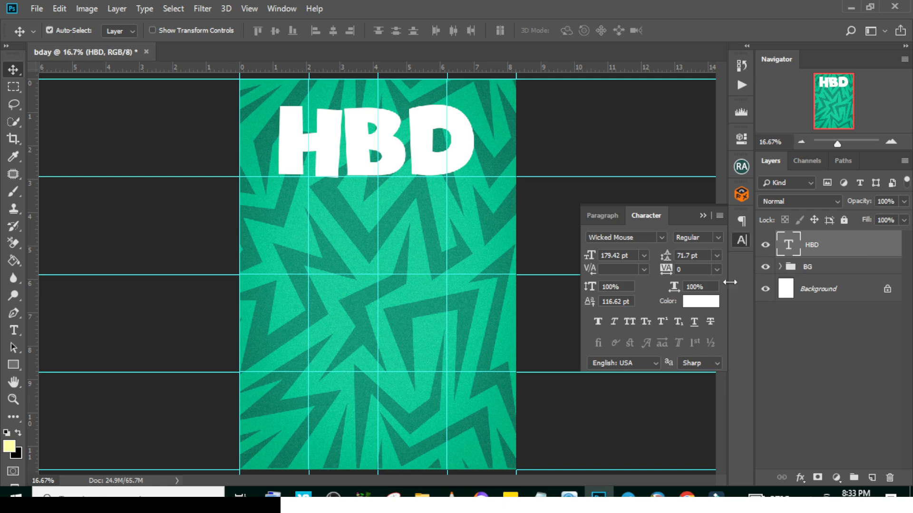
Put the HBD text layer in a new group named HBD and collapse the group
key(ctrl+g)
double_click(827, 238)
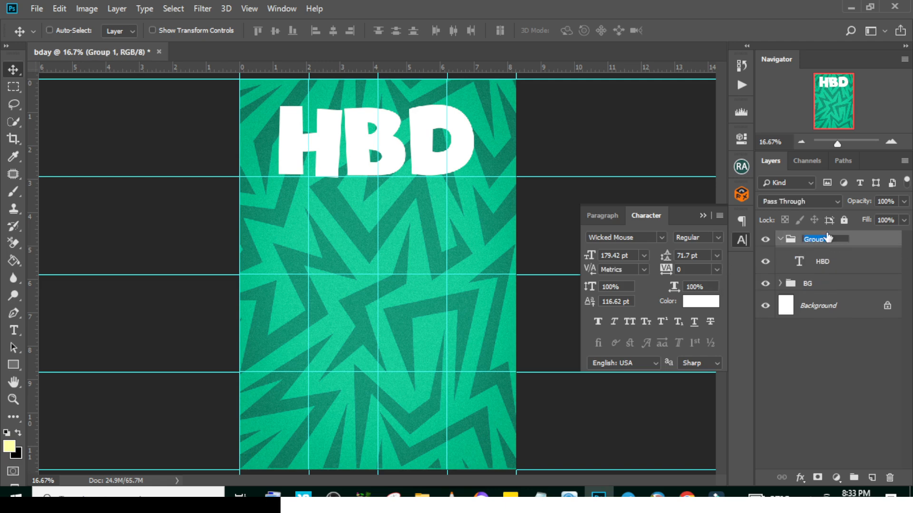
text(HBD)
key(Return)
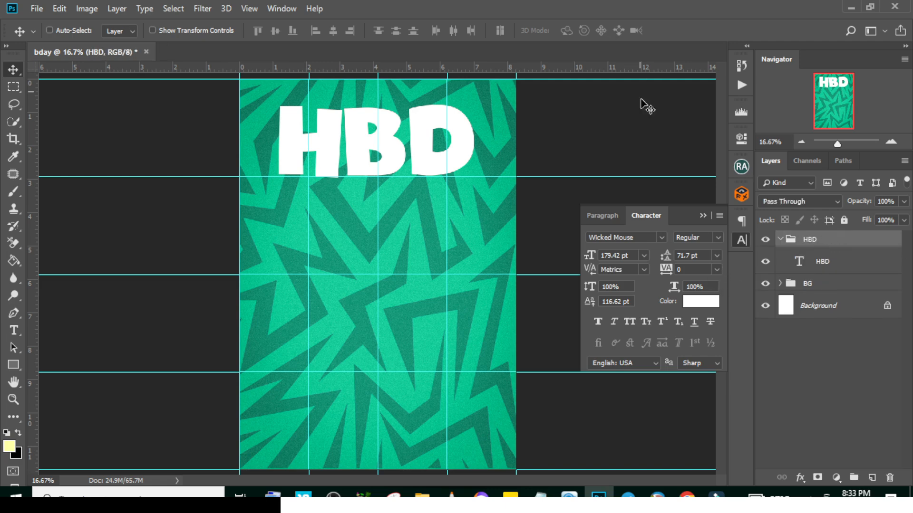
click(780, 239)
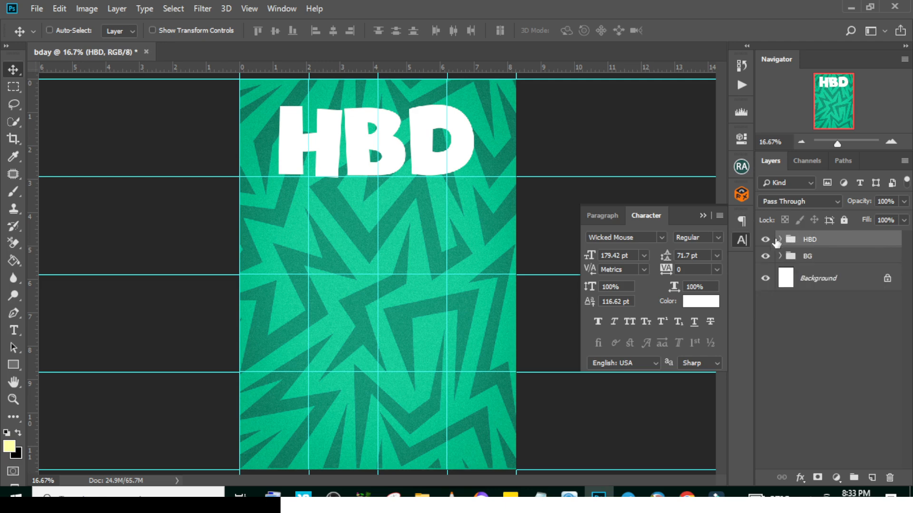
Place the pexels portrait of the woman in green from the BDAY folder and lower it so her head overlaps the HBD text
click(422, 494)
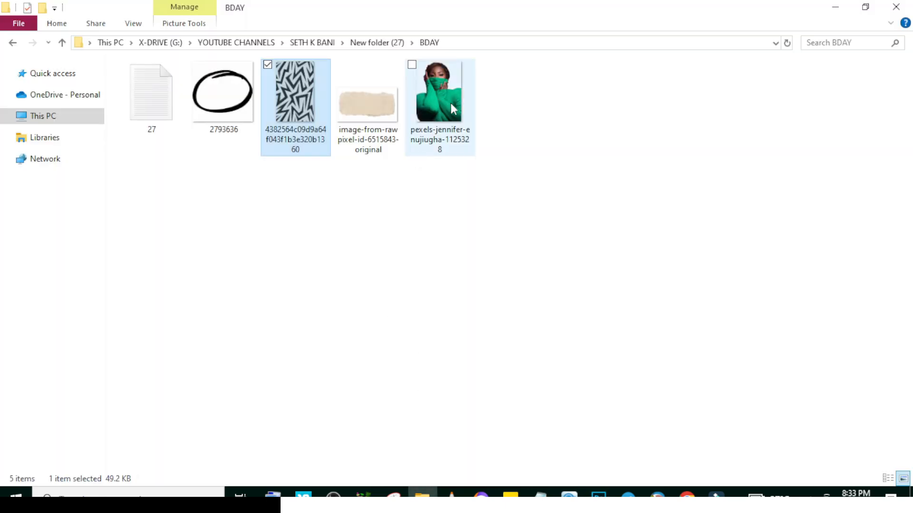
drag(450, 104, 399, 324)
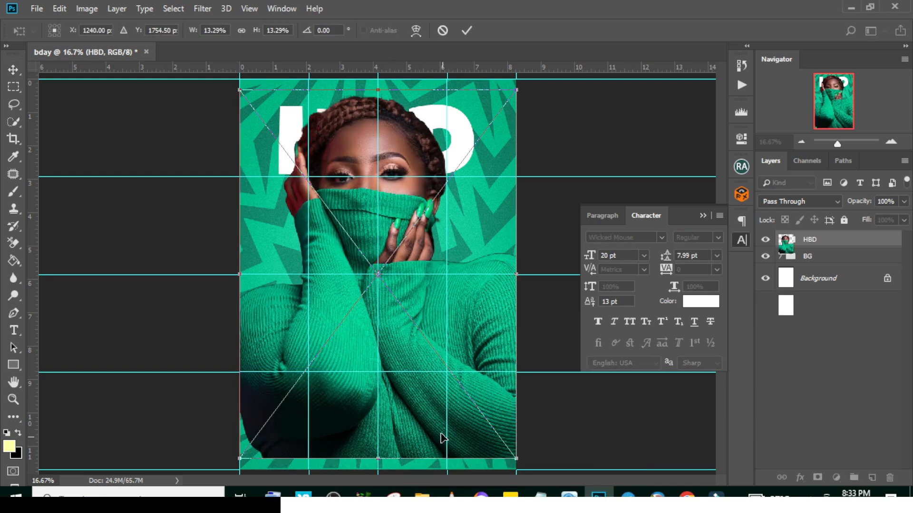
drag(396, 316, 396, 327)
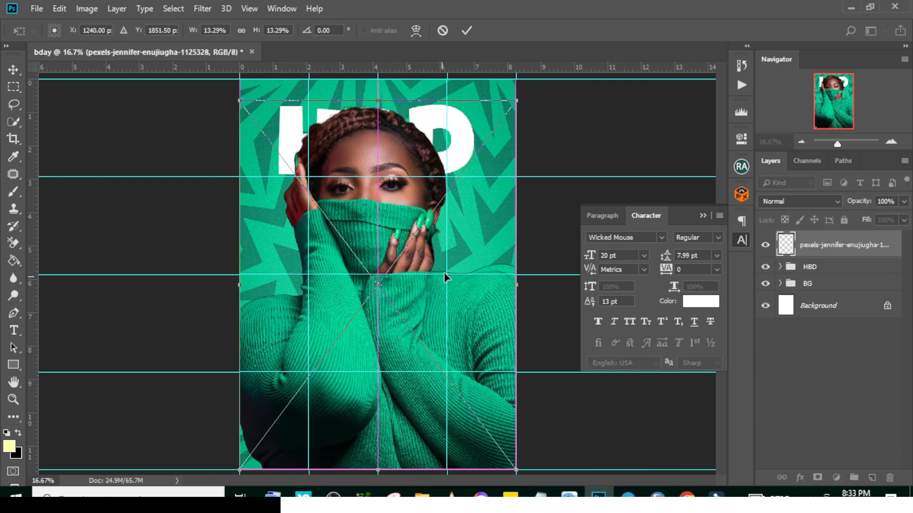
drag(400, 191, 404, 232)
key(Return)
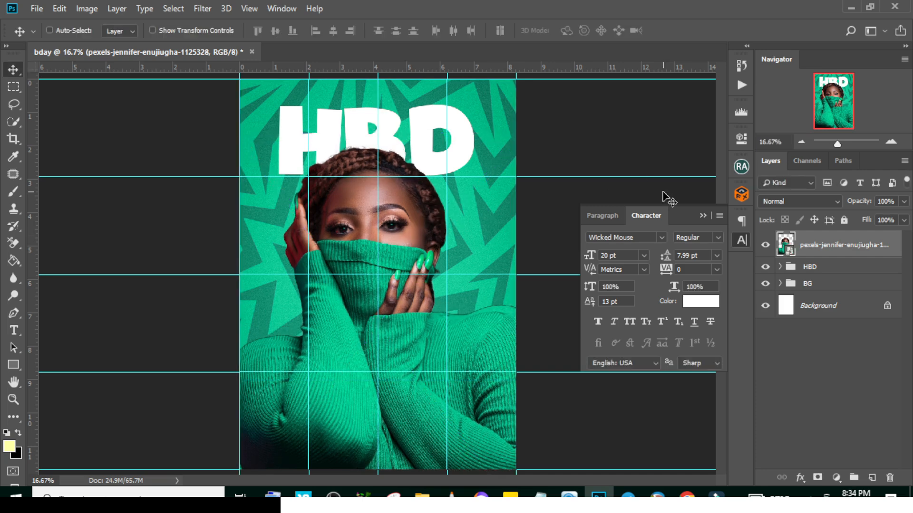
Nudge the HBD group upward and scale it to about 109% around its centre
click(802, 269)
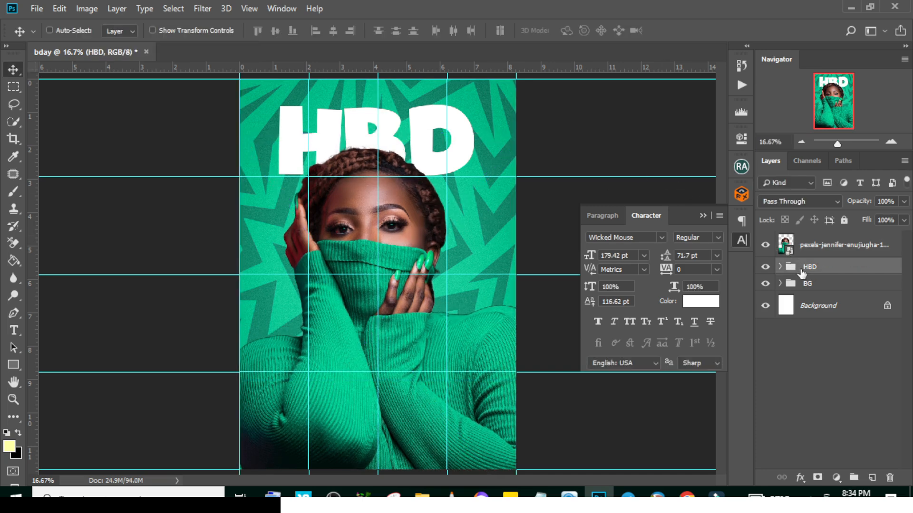
key(shift+Up)
key(shift+Up)
key(shift+Up)
key(shift+Up)
key(ctrl+t)
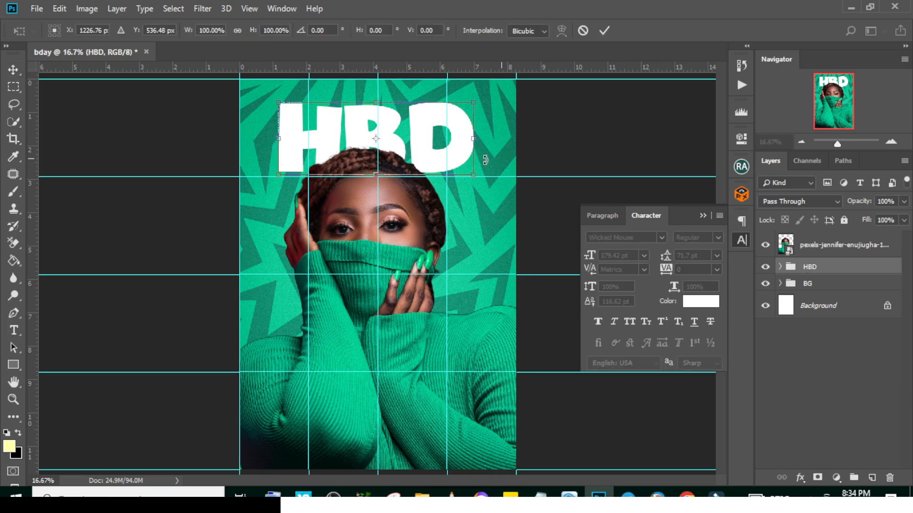
drag(478, 179, 482, 179)
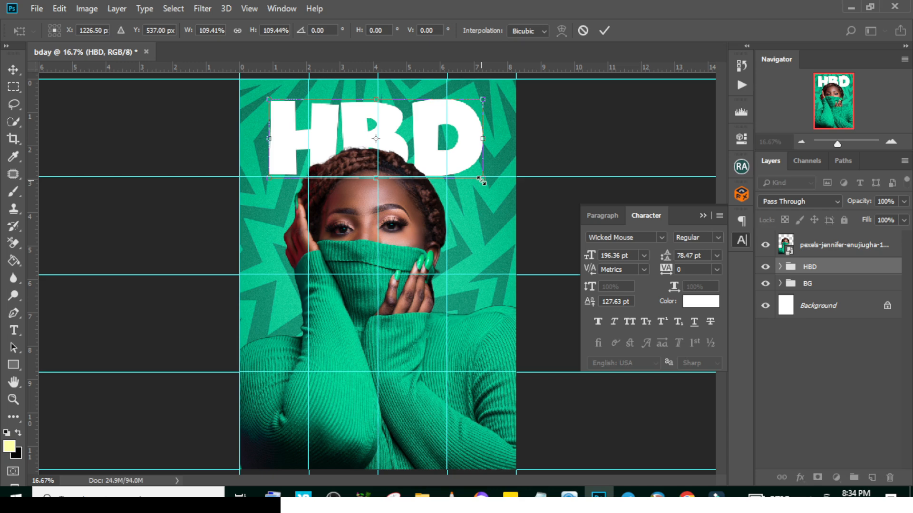
key(Return)
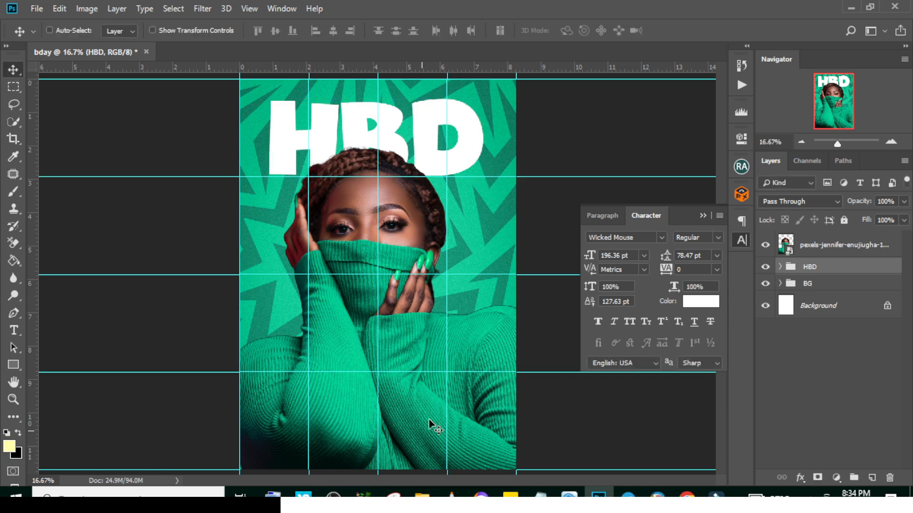
Turn on the CMYK proof preview and put the portrait layer in a new group
click(815, 243)
key(ctrl+y)
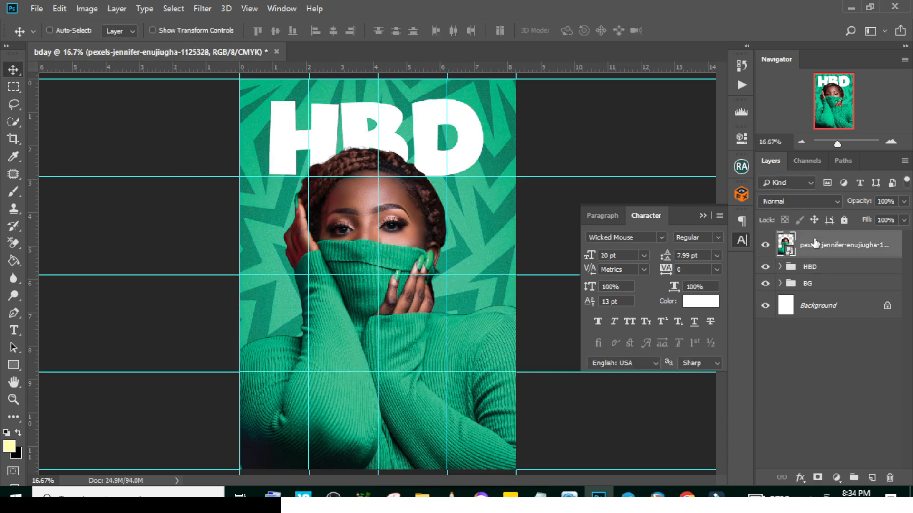
key(ctrl+g)
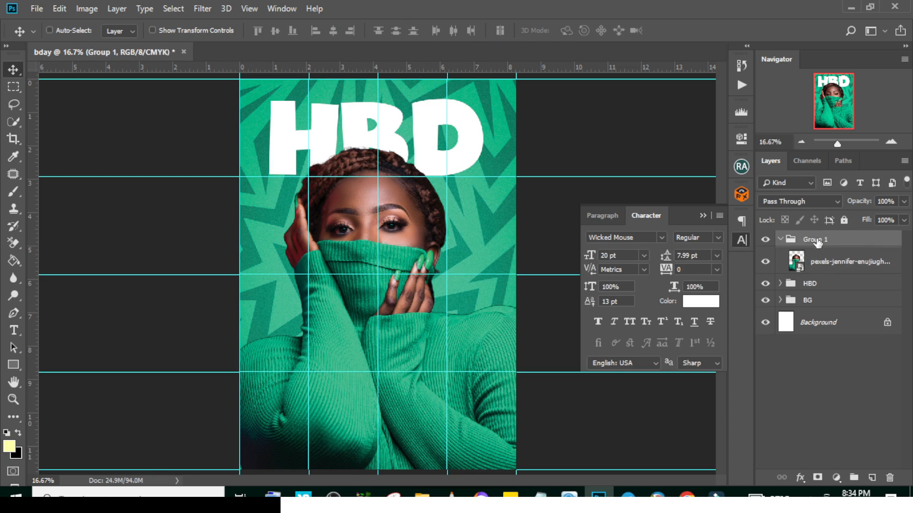
key(i)
key(e)
key(shift+e)
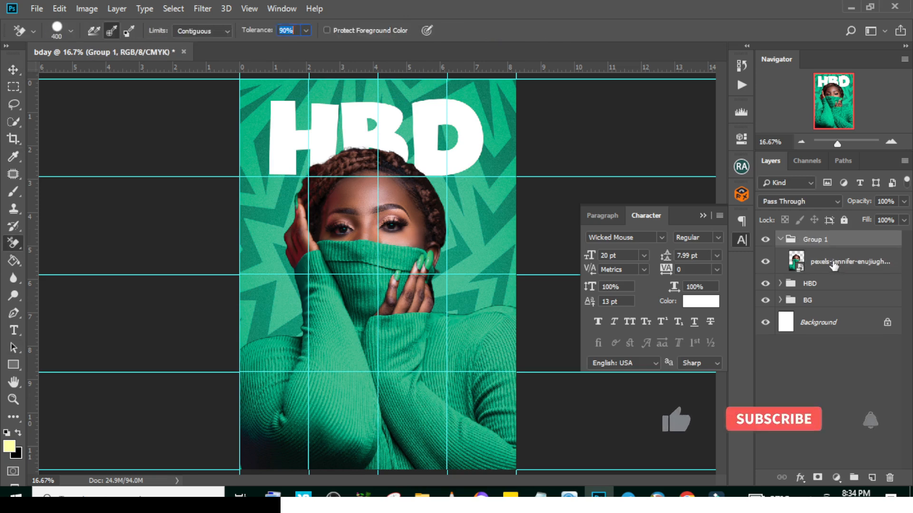
Convert the portrait layer inside Group 1 to a smart object, leaving its layer style untouched
click(866, 259)
right_click(866, 259)
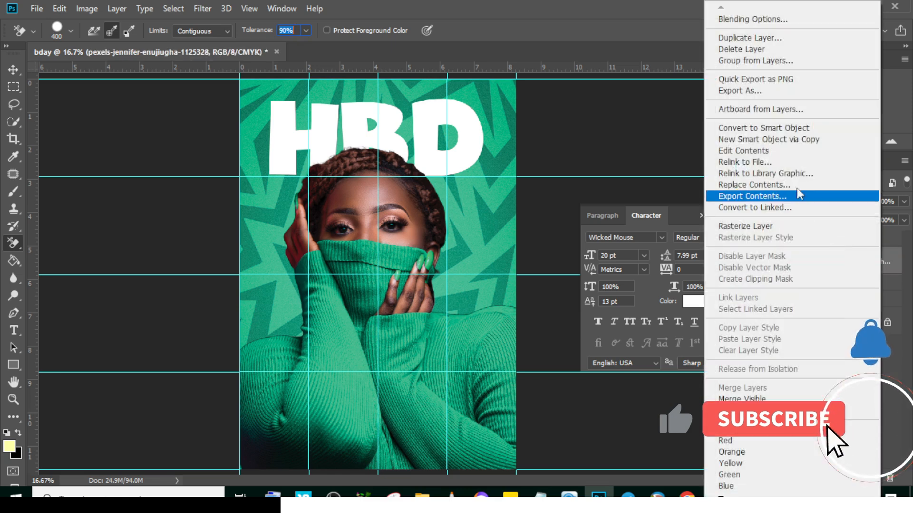
click(763, 125)
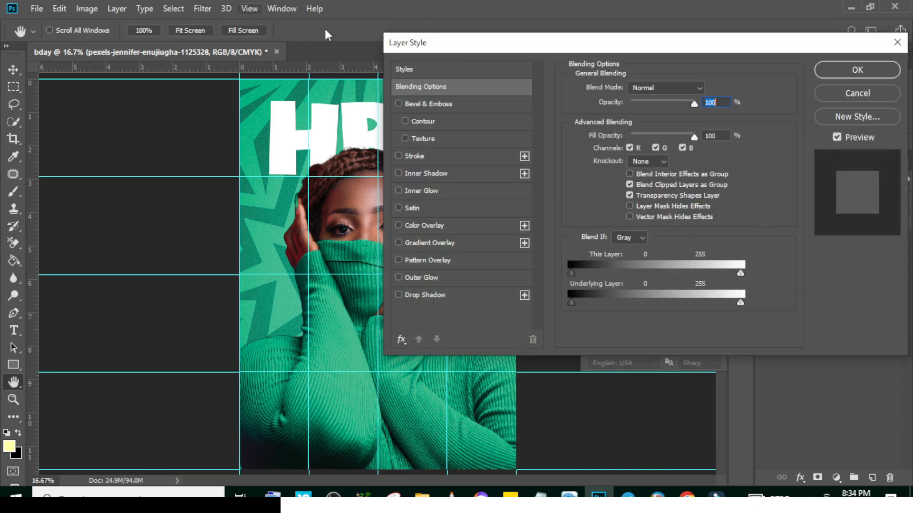
key(Escape)
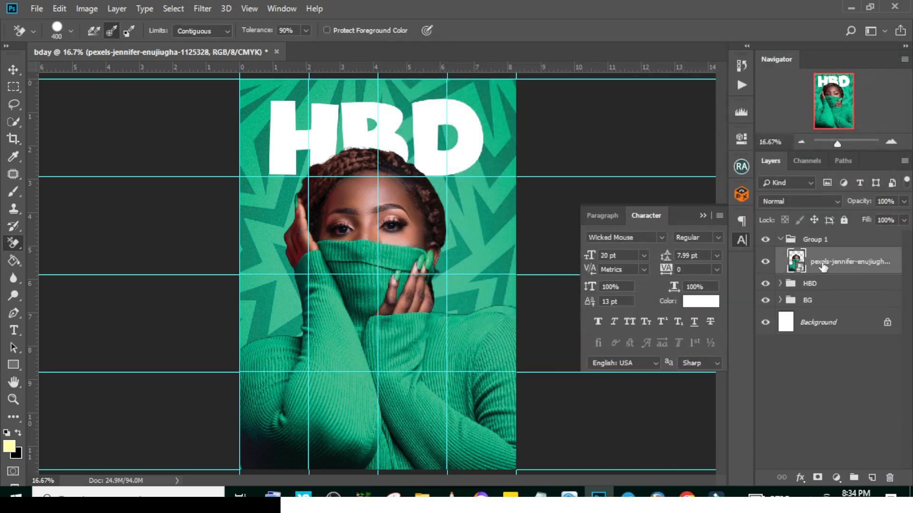
Open the Camera Raw Filter for the portrait and set Contrast to +53, Texture to +100 and Clarity to +57
click(198, 10)
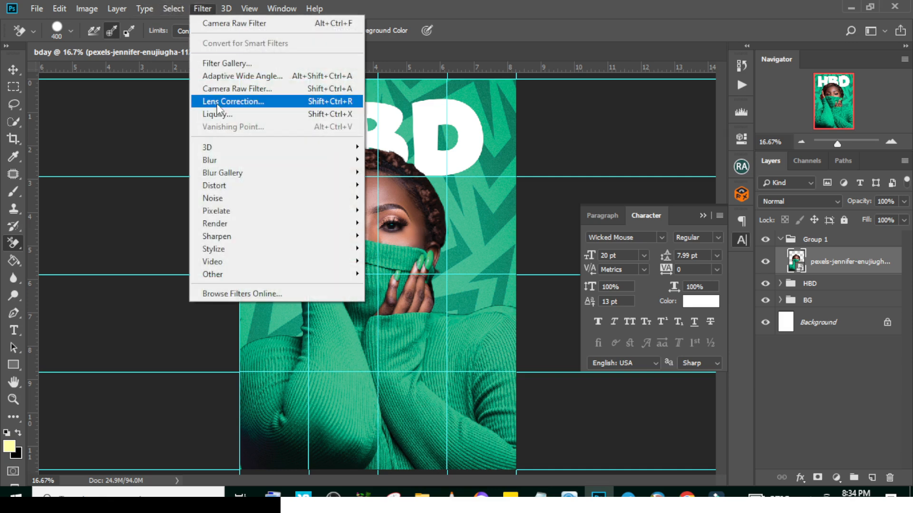
click(221, 88)
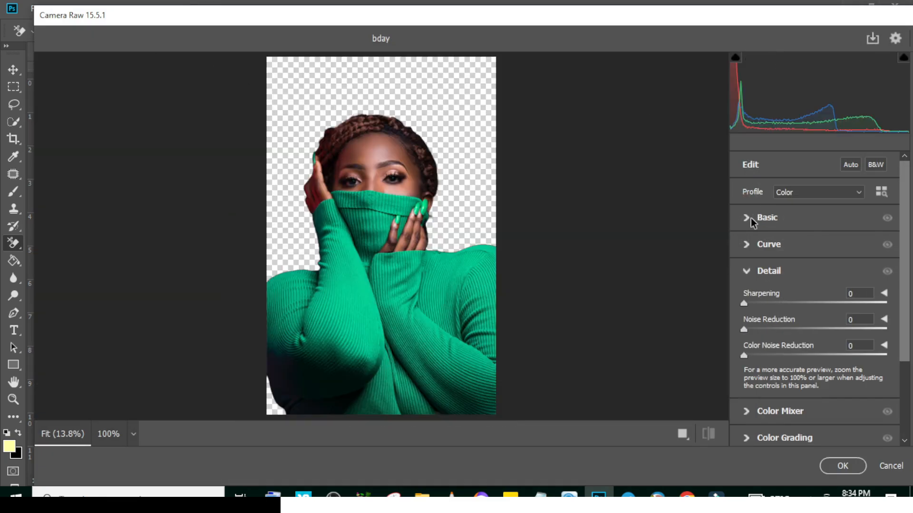
click(746, 218)
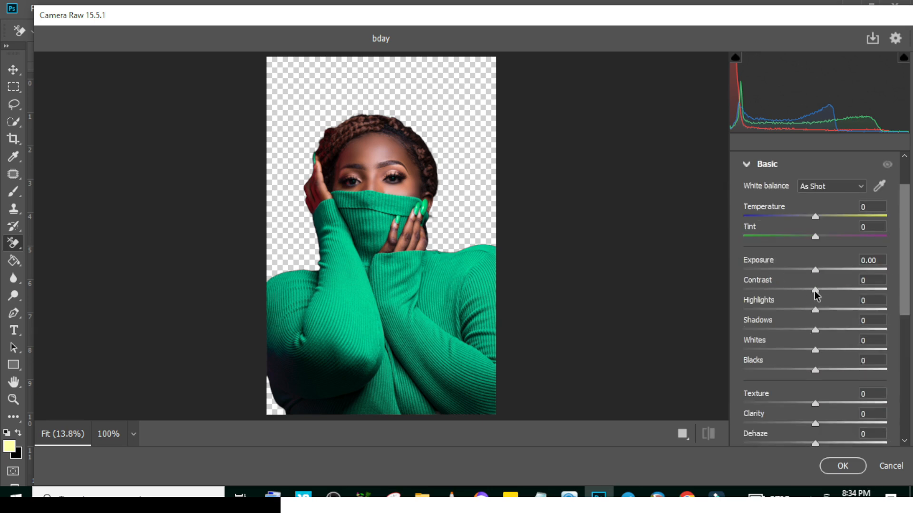
drag(815, 291, 854, 284)
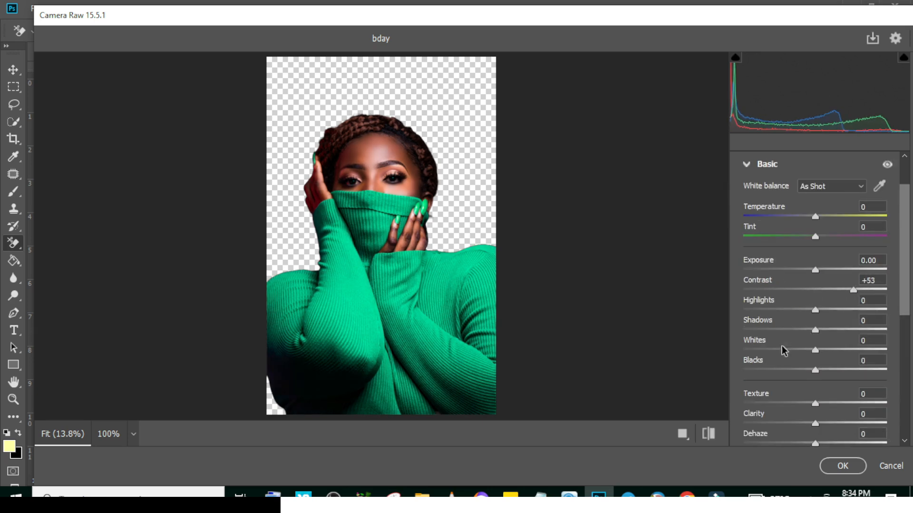
drag(815, 403, 903, 412)
drag(812, 424, 855, 428)
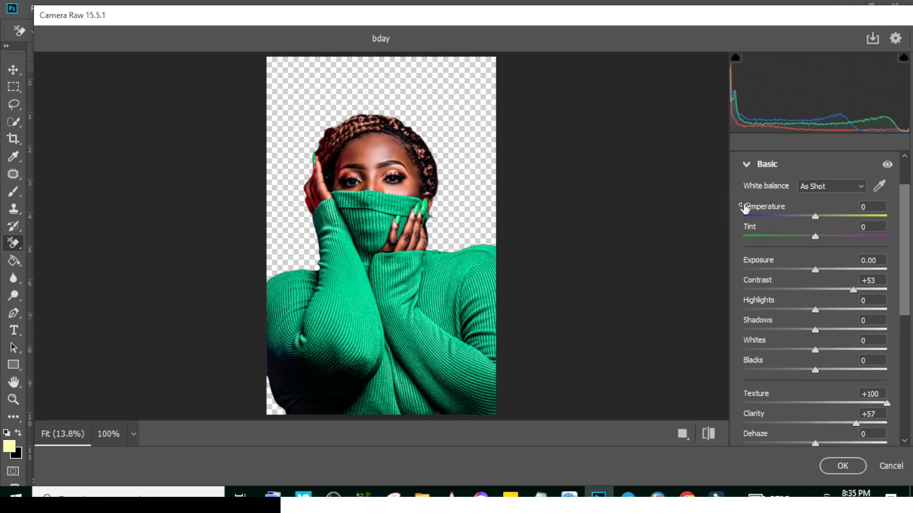
Set Sharpening to 104 in the Camera Raw Filter, apply it to the portrait and collapse Group 1
click(745, 168)
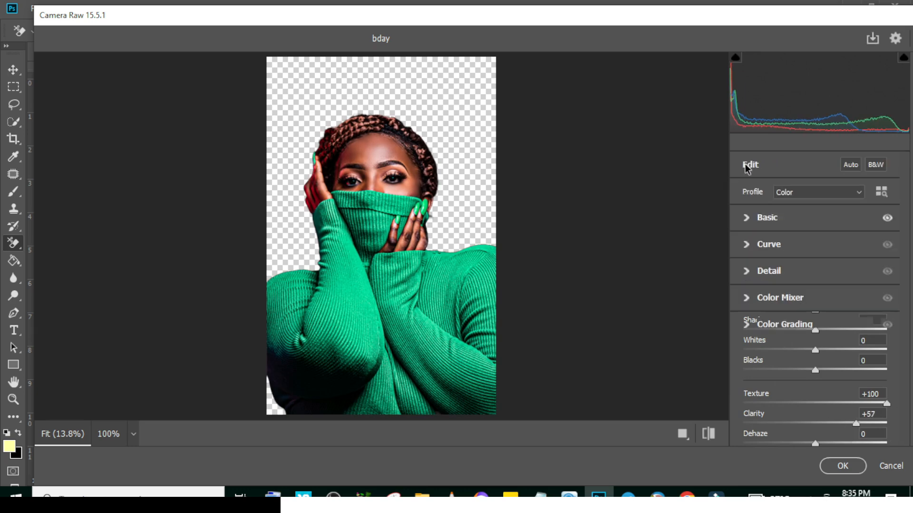
click(748, 272)
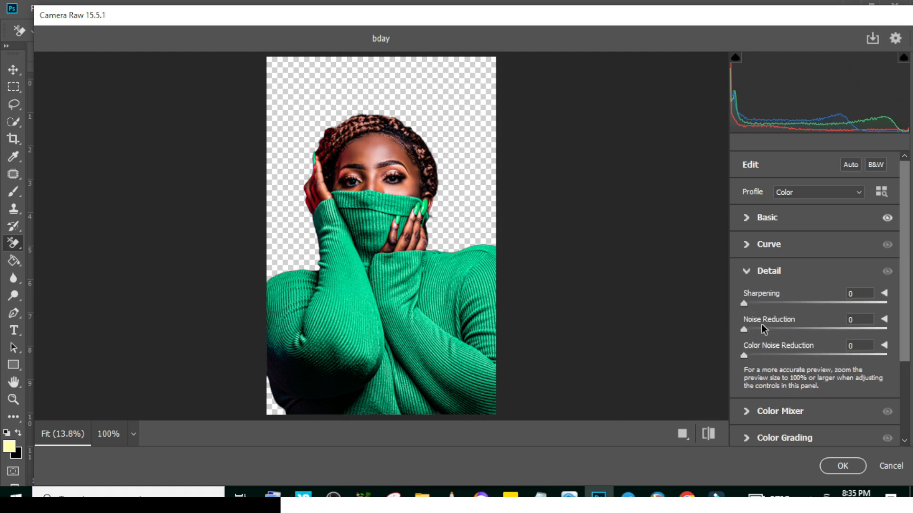
click(785, 275)
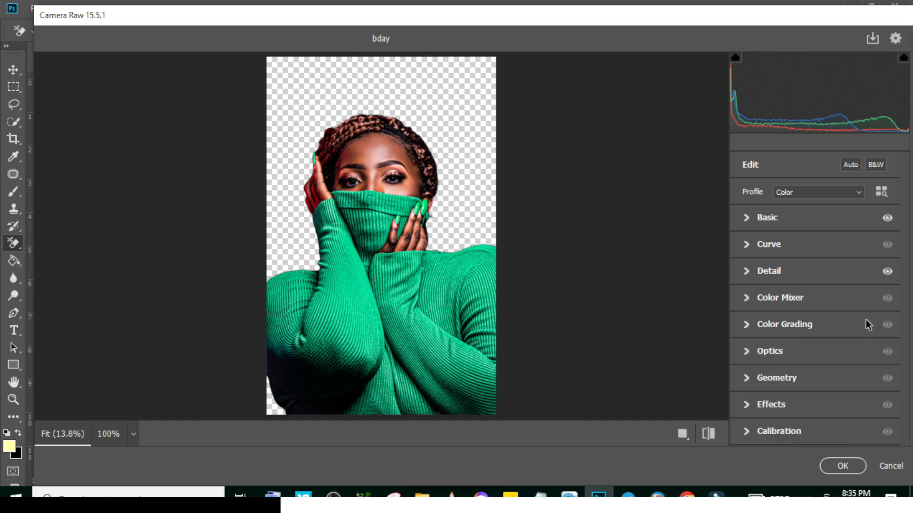
click(842, 465)
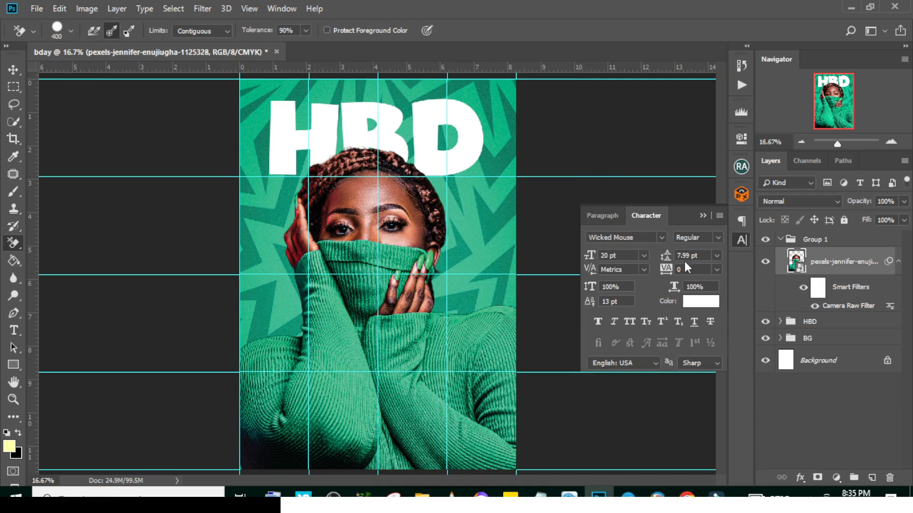
click(780, 240)
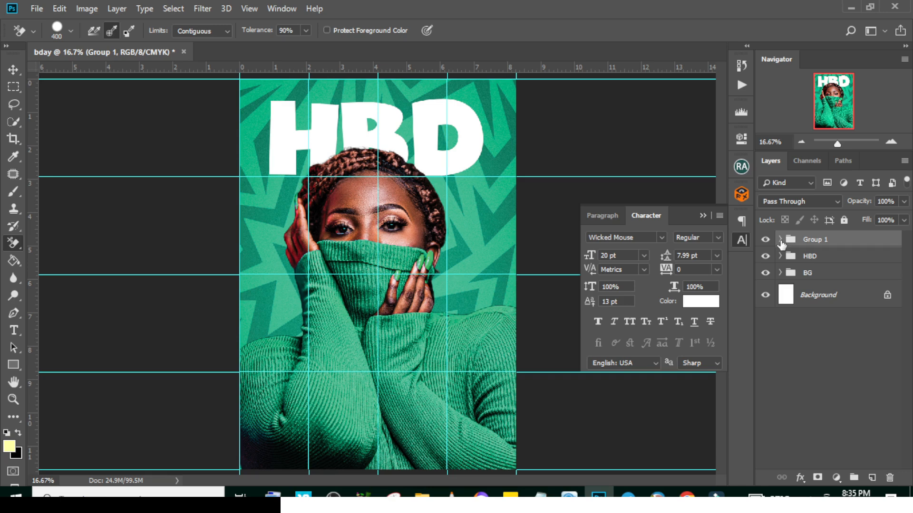
Draw a pale yellow circle about 1265 px in diameter over the lower middle of the portrait with the Ellipse tool
key(t)
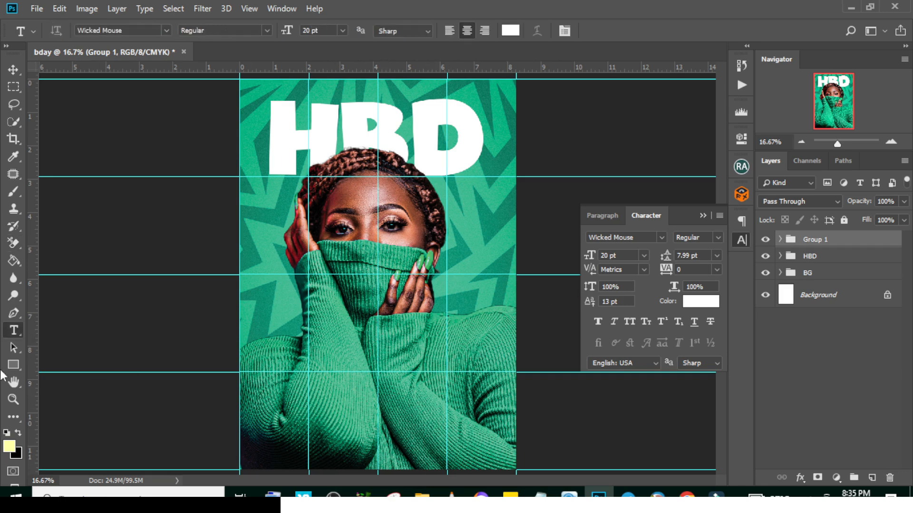
click(14, 365)
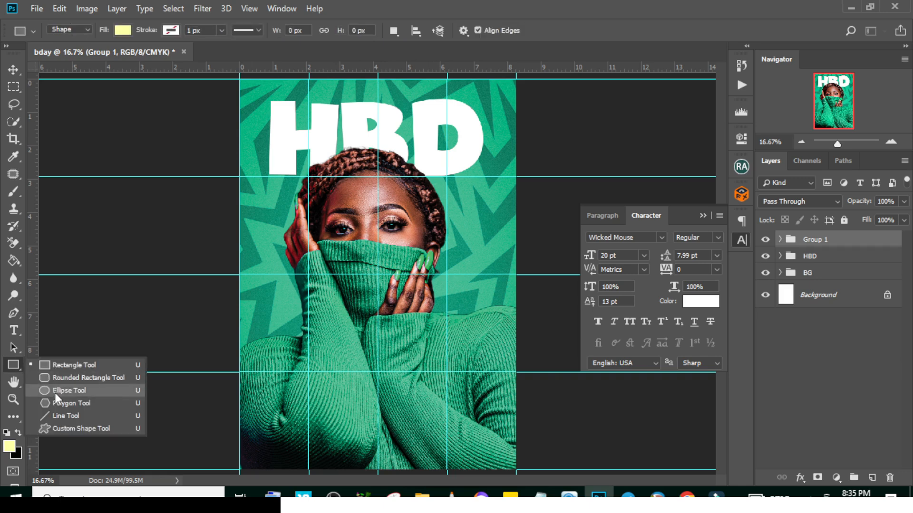
click(67, 391)
mouse_move(318, 329)
mouse_down()
mouse_move(476, 451)
mouse_move(461, 470)
mouse_up()
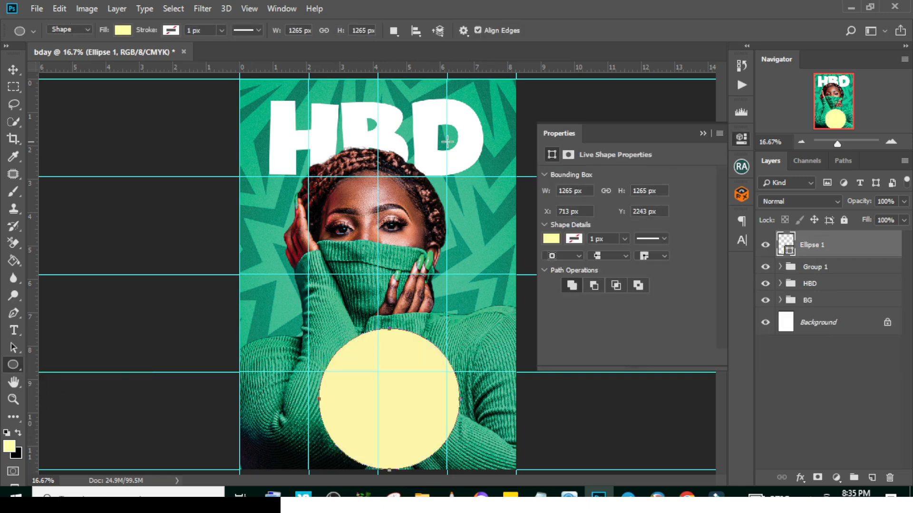
Remove the fill of the circle over the lower portrait and give it a coral red stroke
click(122, 30)
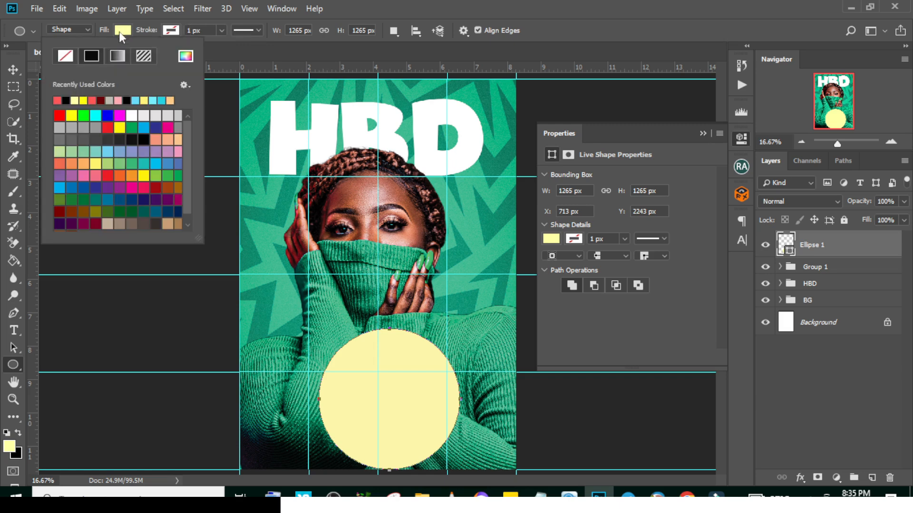
click(72, 58)
click(169, 30)
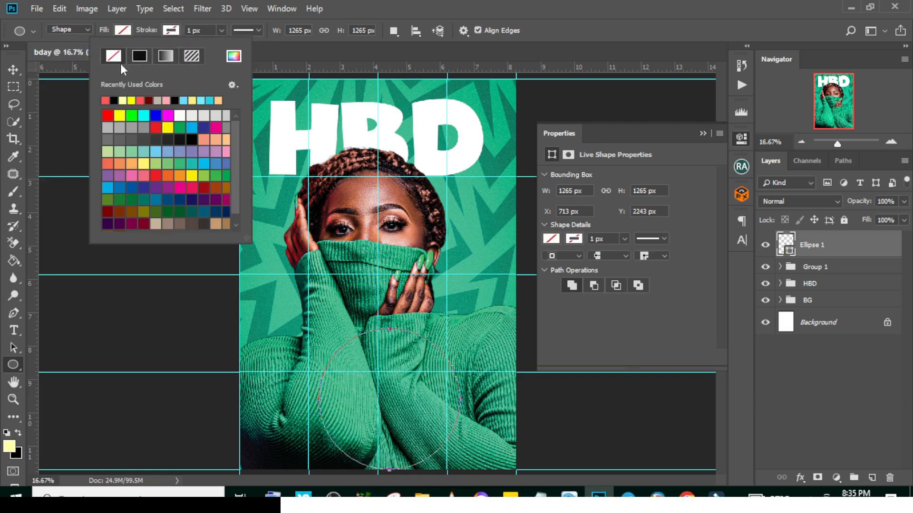
click(106, 100)
click(354, 8)
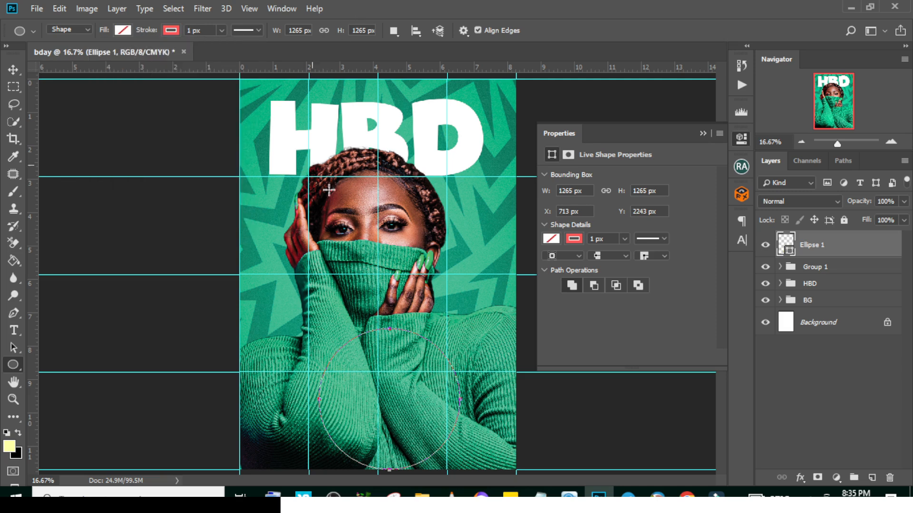
Set the circle's stroke width to 300 px to form a thick ring
click(221, 30)
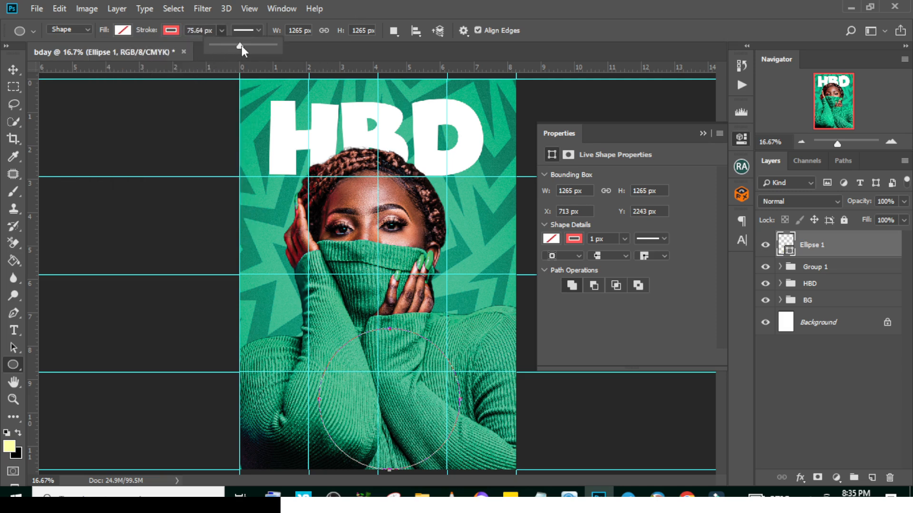
drag(242, 46, 259, 45)
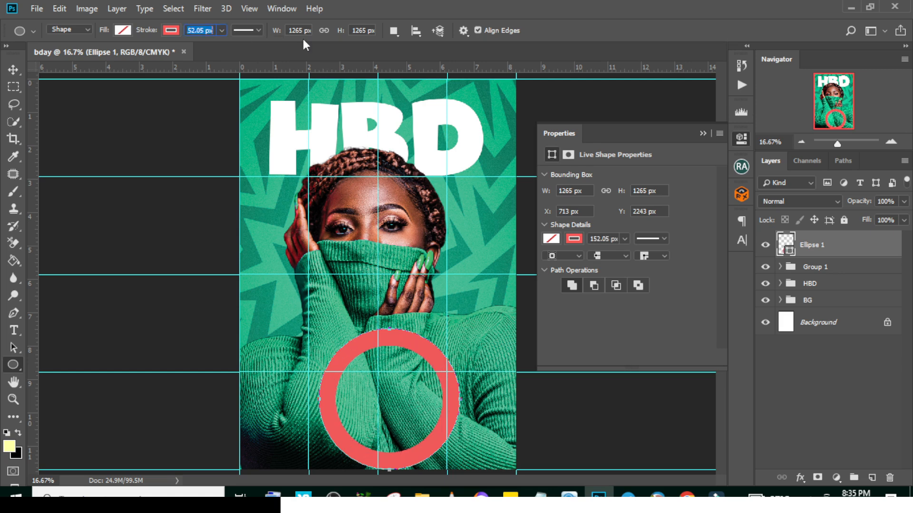
text(300)
key(Return)
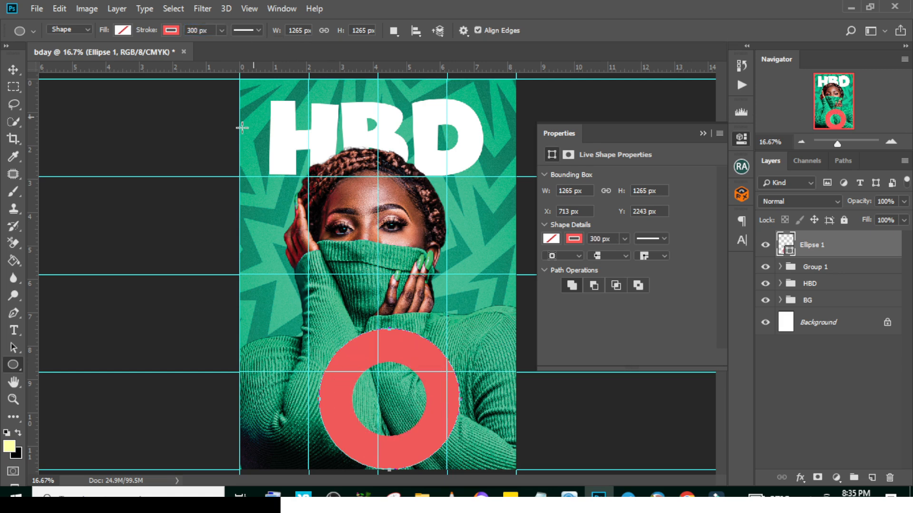
Enlarge the ring to about 1457 px and centre it on the flyer's bottom edge so only its upper arc shows
key(v)
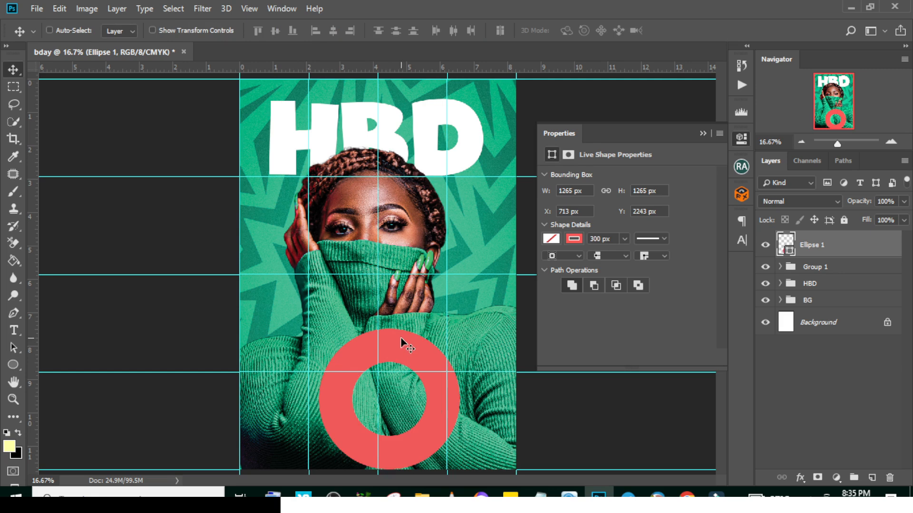
drag(400, 339, 390, 427)
key(ctrl+t)
drag(450, 418, 474, 401)
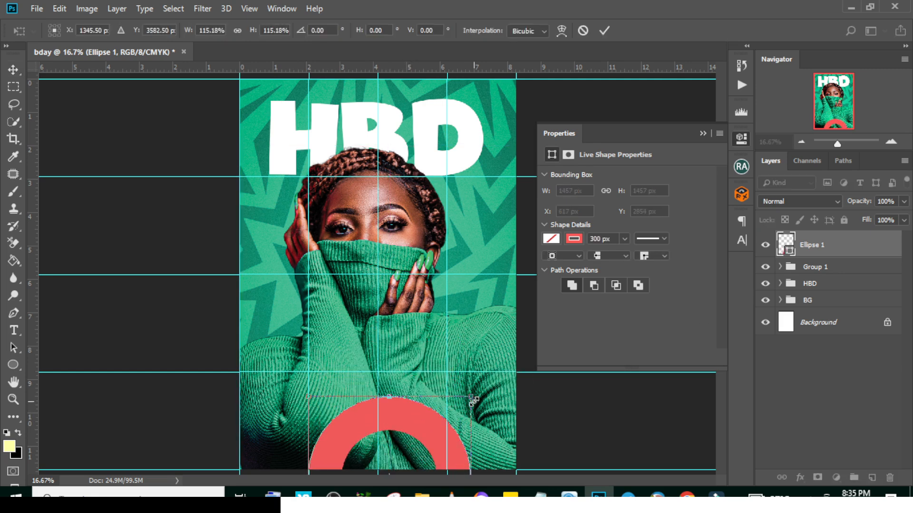
key(shift+Left)
key(shift+Left)
key(shift+Left)
key(shift+Left)
key(shift+Left)
key(shift+Left)
key(shift+Left)
key(shift+Left)
key(shift+Left)
key(shift+Left)
key(shift+Down)
key(shift+Down)
key(shift+Down)
key(shift+Down)
key(shift+Down)
key(shift+Down)
key(shift+Down)
key(shift+Down)
key(shift+Down)
key(shift+Down)
key(shift+Down)
key(Return)
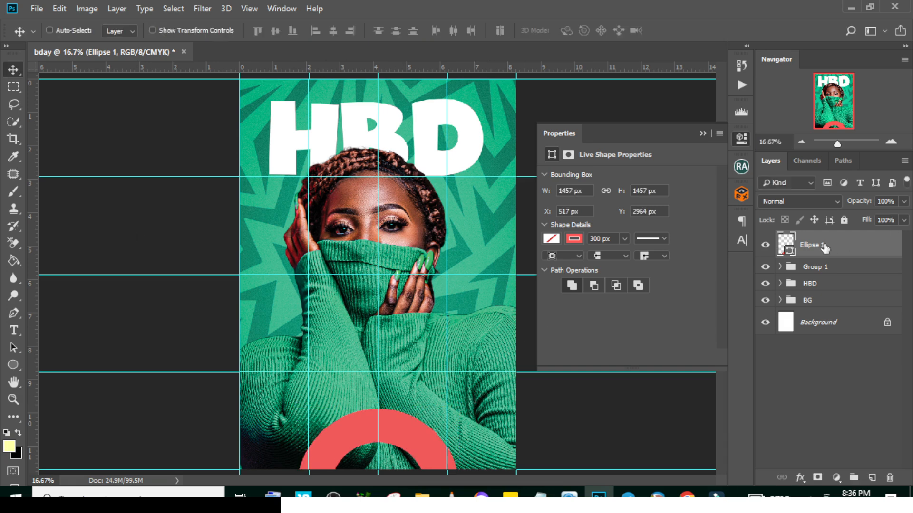
Duplicate the ring and scale the copy down to about 1133 px around the same centre
key(ctrl+j)
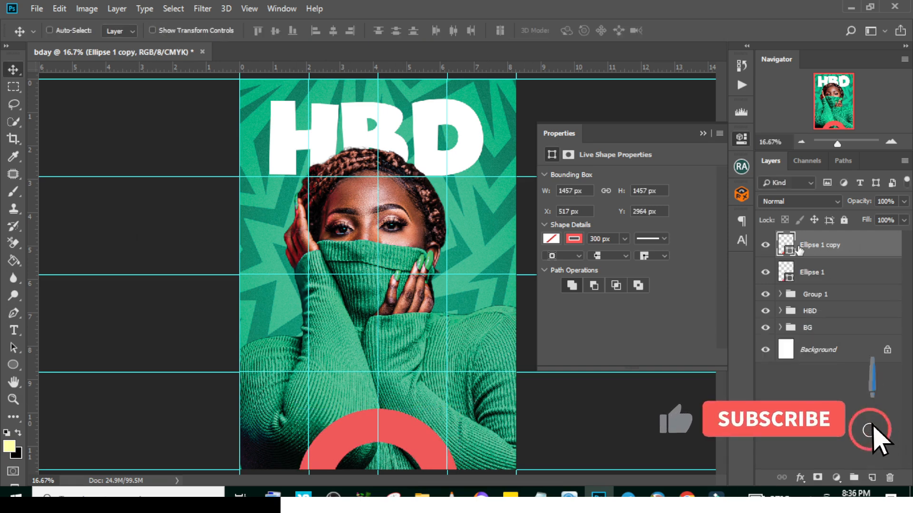
key(ctrl+t)
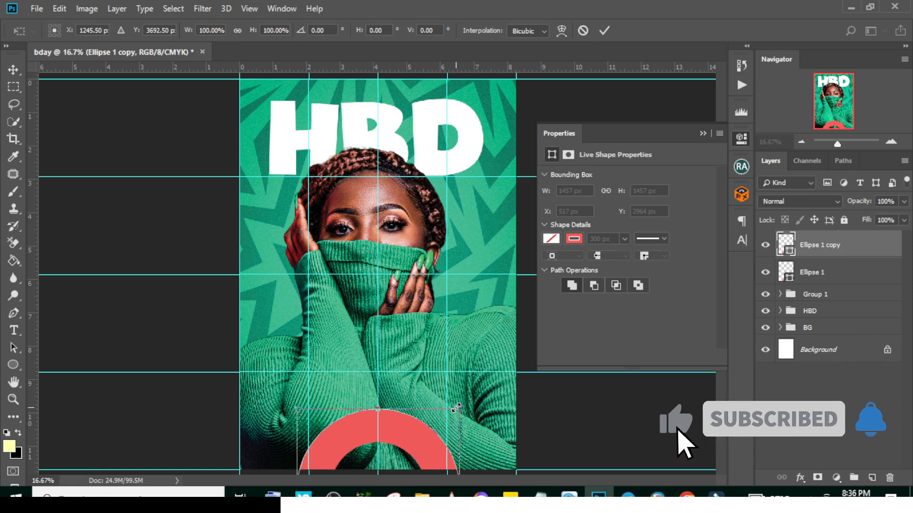
drag(456, 407, 431, 419)
key(Return)
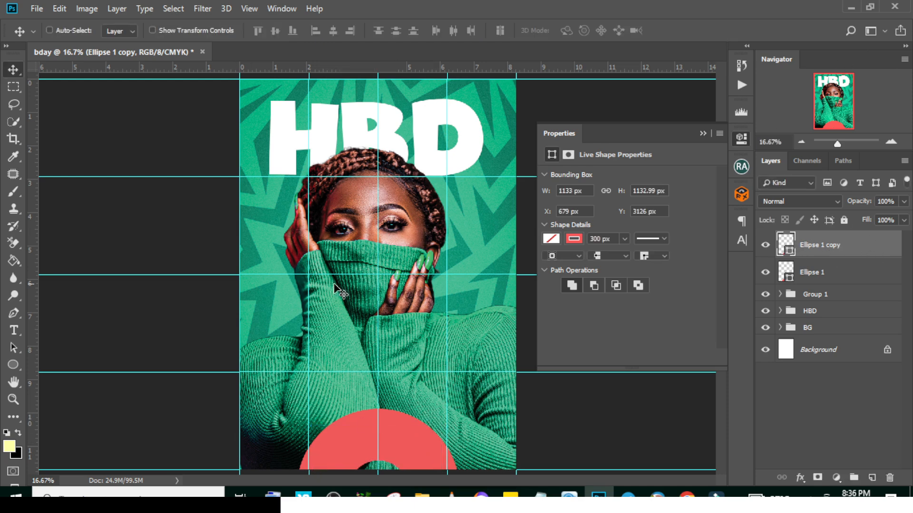
Add the celebrant's full name, copied from the Notepad text, as type along the smaller ring's path
click(11, 331)
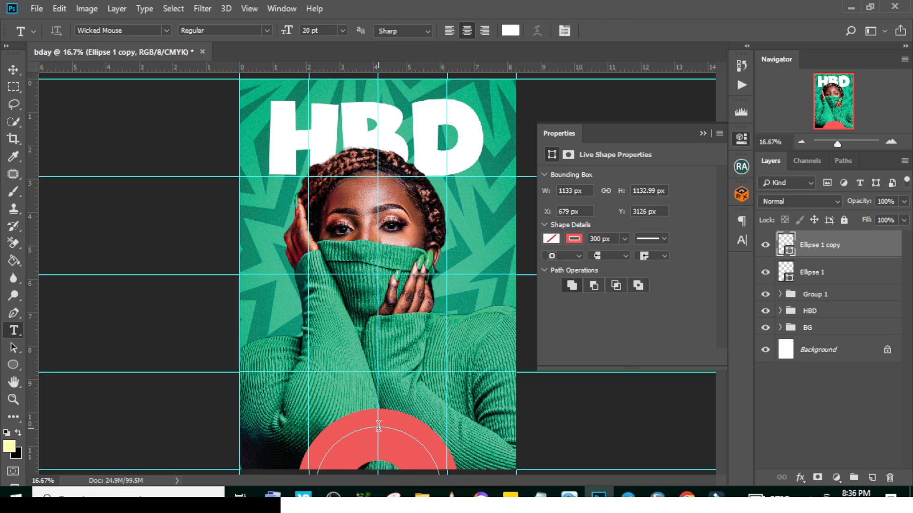
click(379, 426)
click(539, 494)
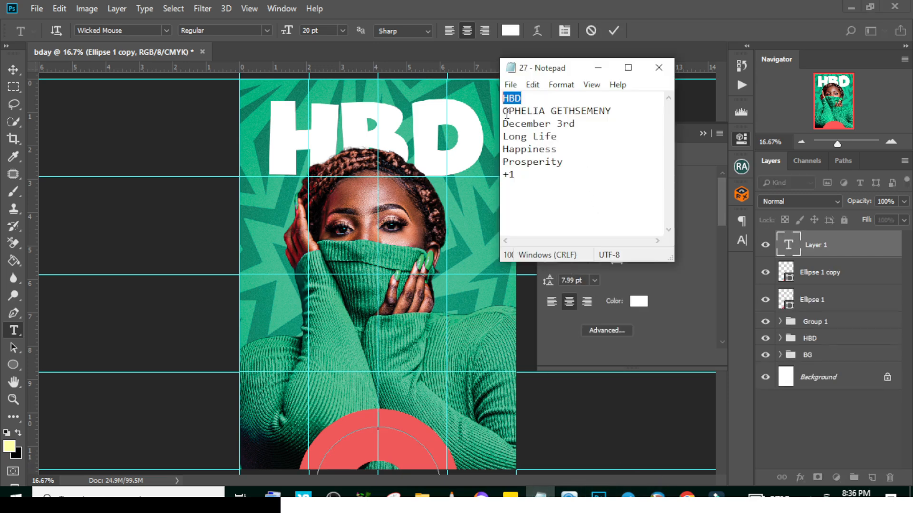
drag(504, 111, 653, 108)
key(ctrl+c)
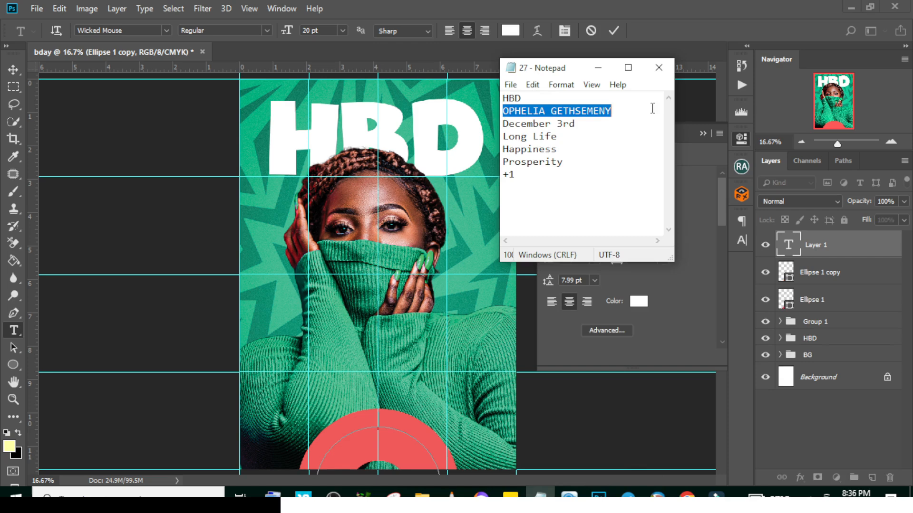
click(706, 107)
click(784, 247)
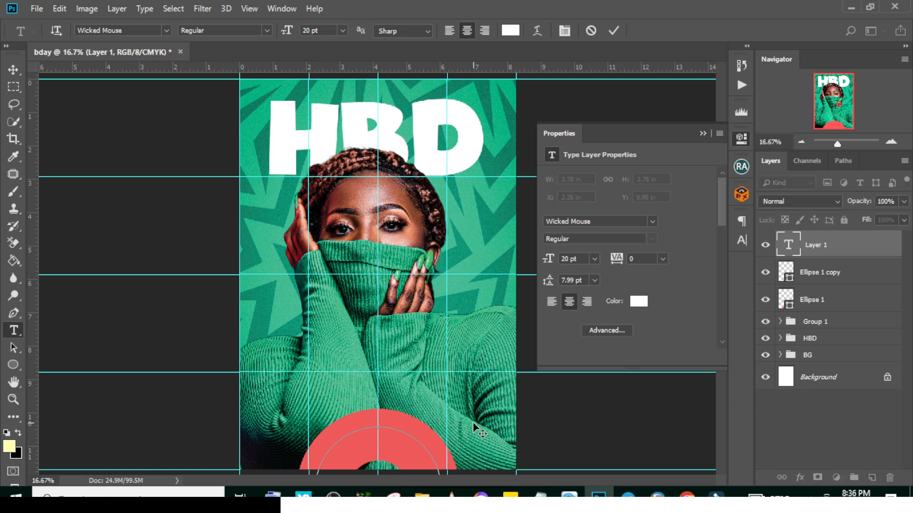
key(ctrl+v)
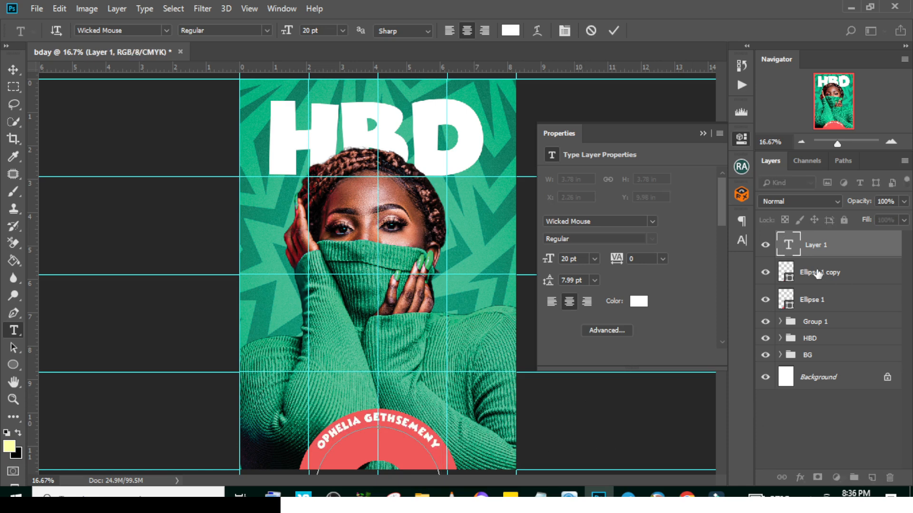
click(807, 246)
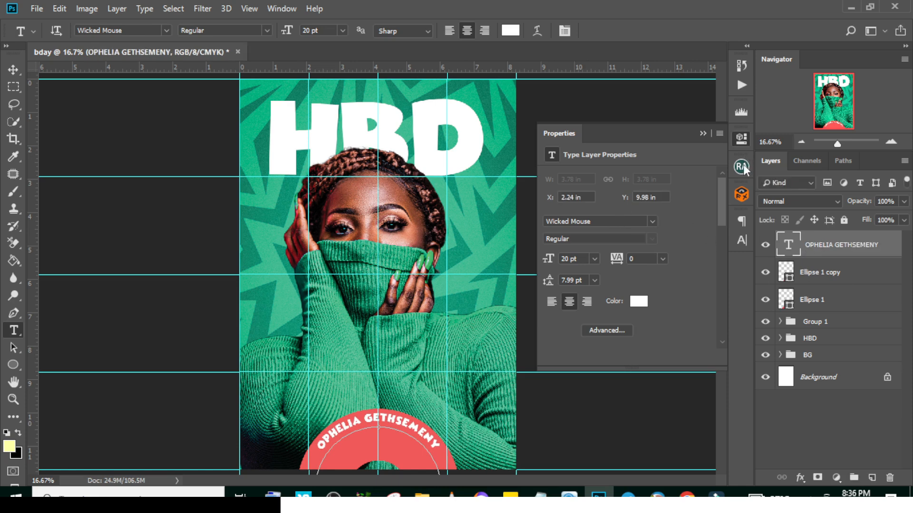
Set the curved name text to Montserrat SemiBold and delete the smaller ring layer, Ellipse 1 copy
click(743, 237)
click(664, 236)
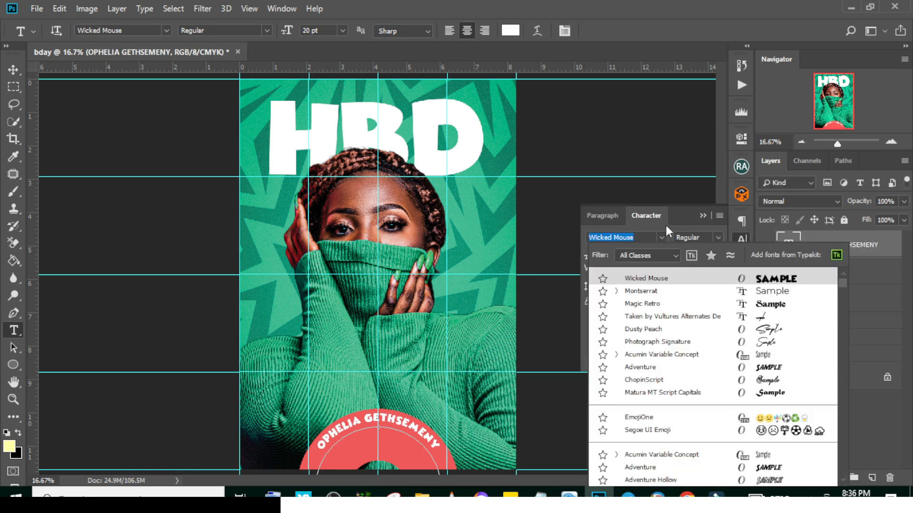
click(650, 295)
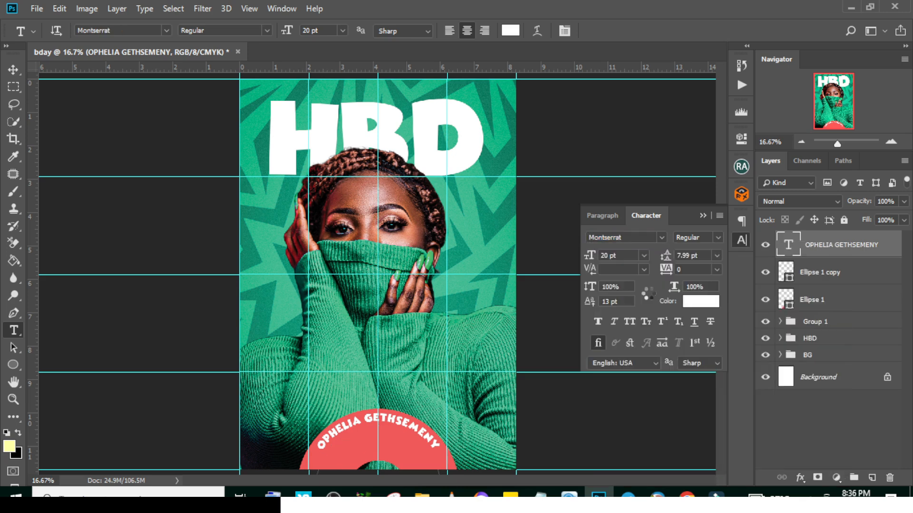
click(717, 238)
click(709, 357)
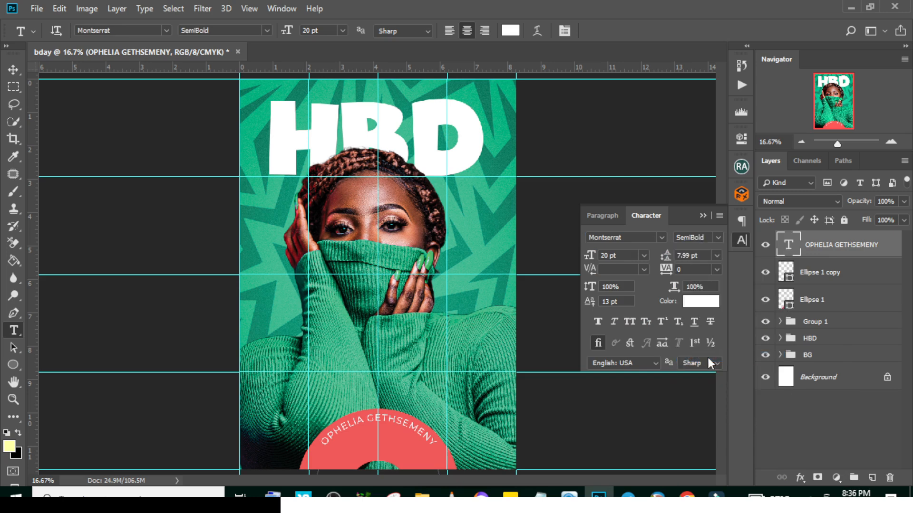
click(804, 280)
key(Delete)
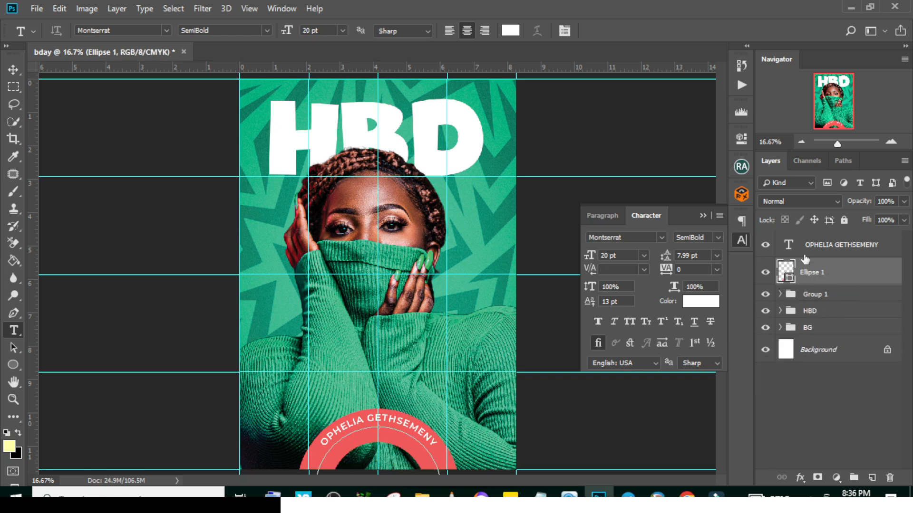
Set the curved name text's baseline shift to 0 pt and its tracking to 60
click(825, 248)
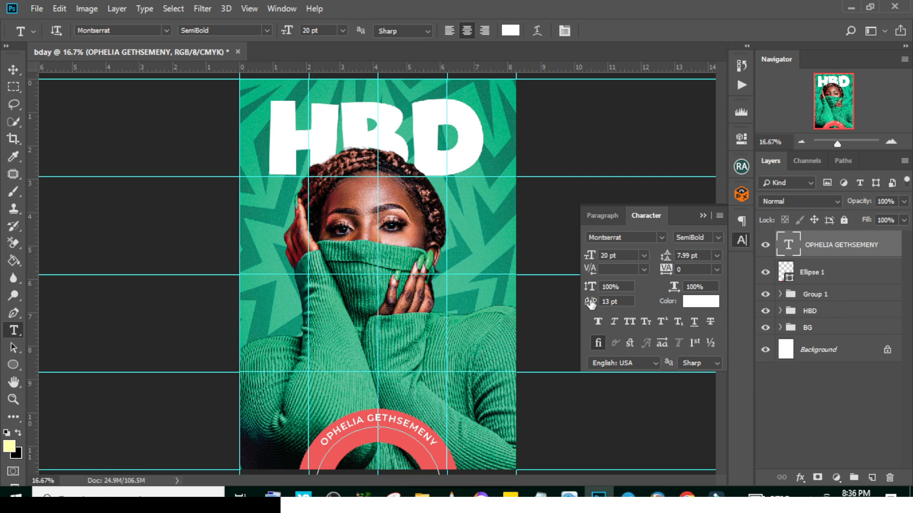
drag(591, 304, 584, 302)
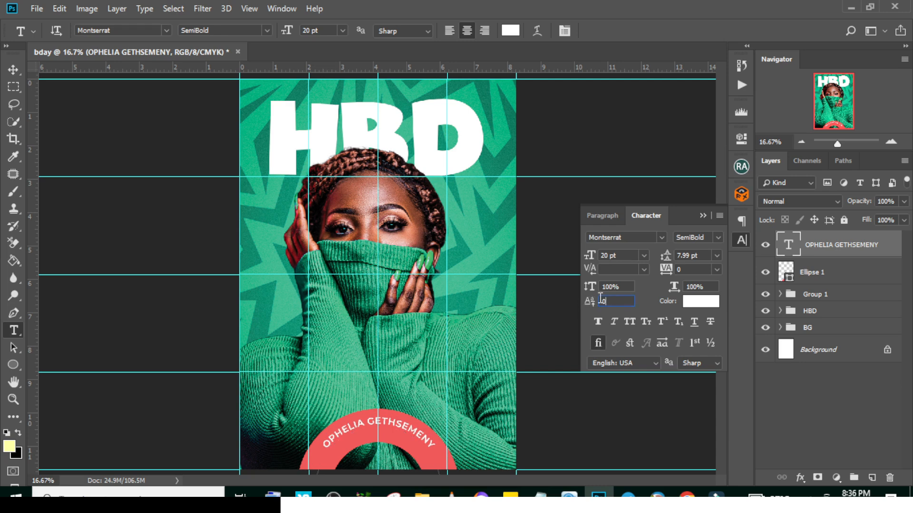
key(Return)
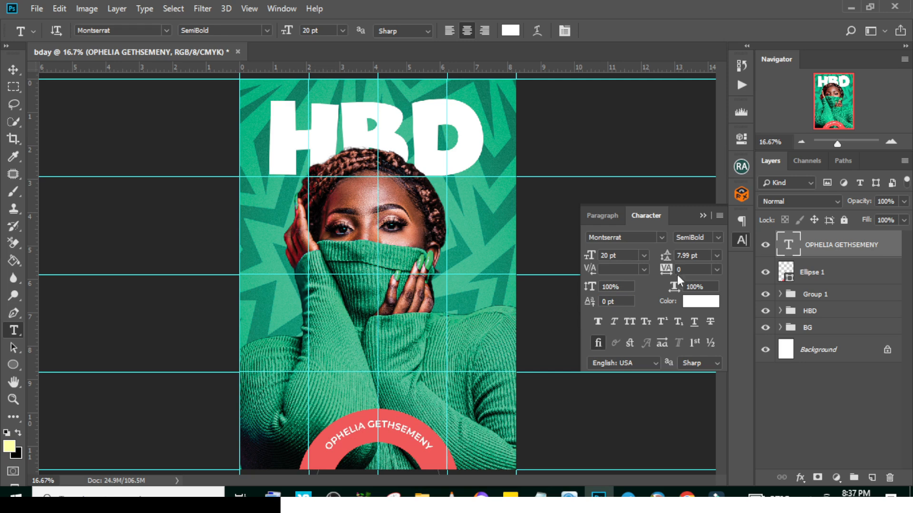
text(60)
key(Return)
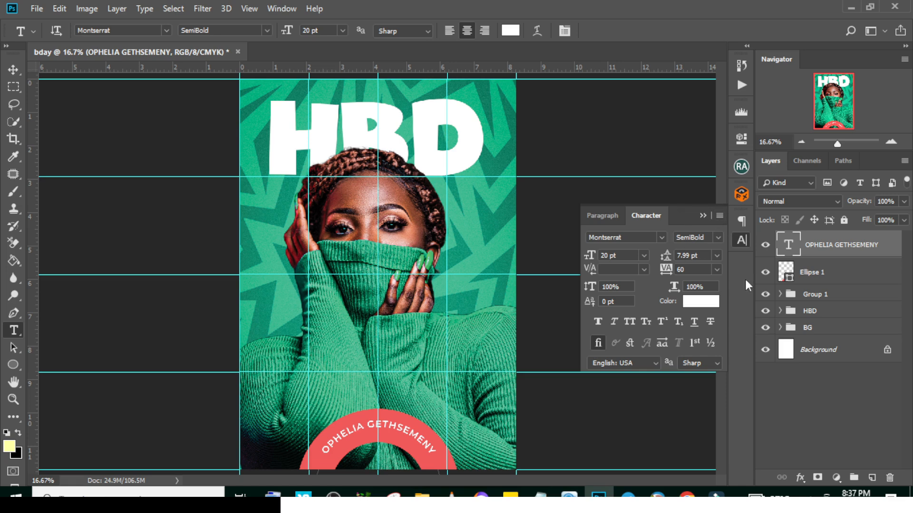
Add a Gradient Overlay to the Ellipse 1 ring and remove the middle pale yellow stop from its gradient
click(885, 277)
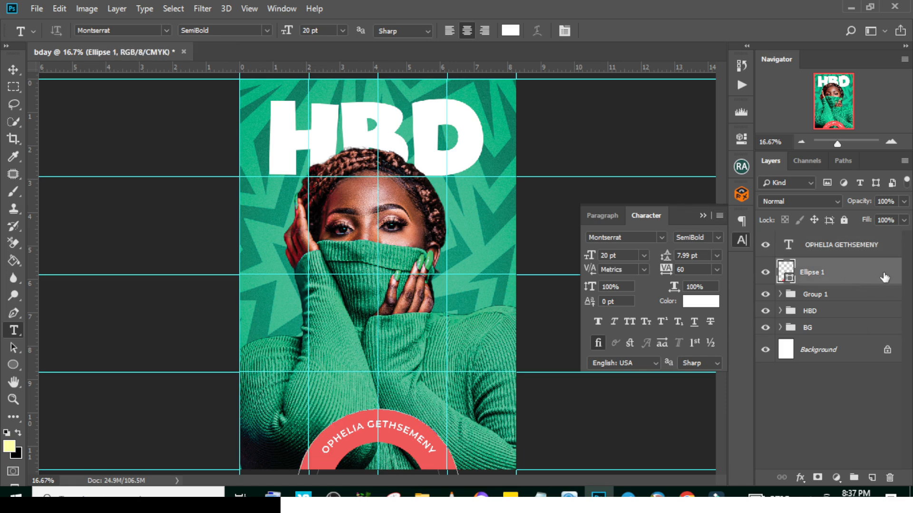
double_click(886, 269)
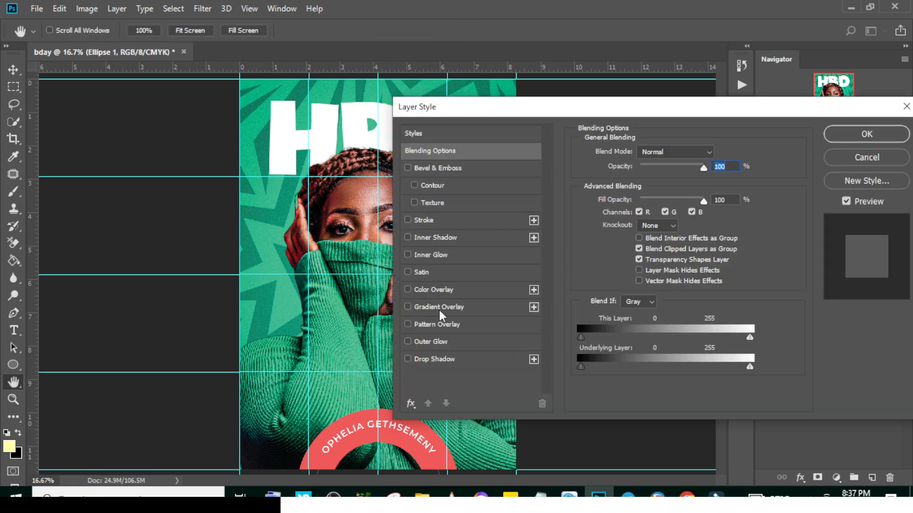
click(439, 307)
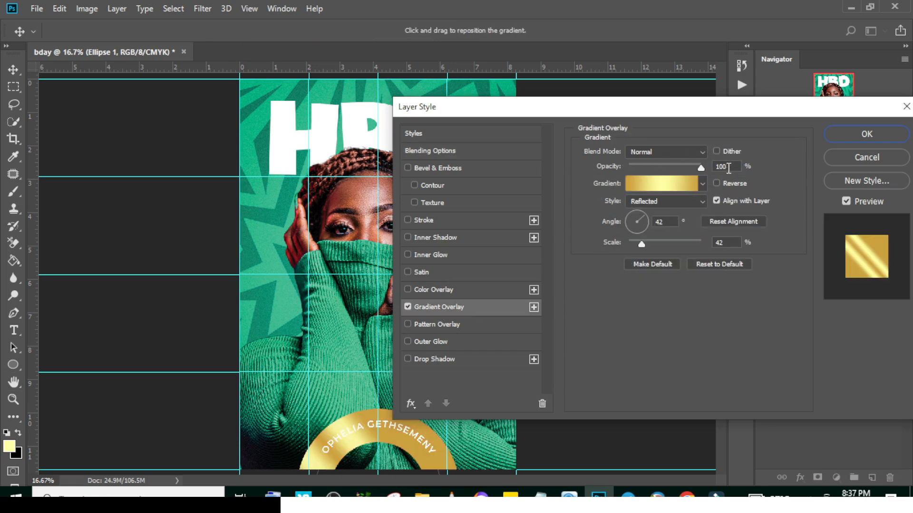
click(664, 186)
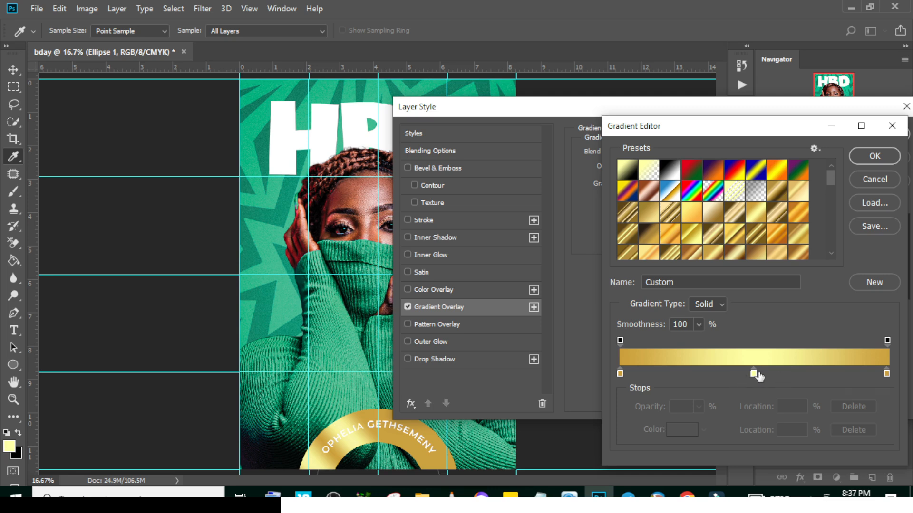
drag(753, 374, 749, 421)
Set the overlay gradient's start stop to yellow fff000 and its end stop to pink ff007e
double_click(620, 372)
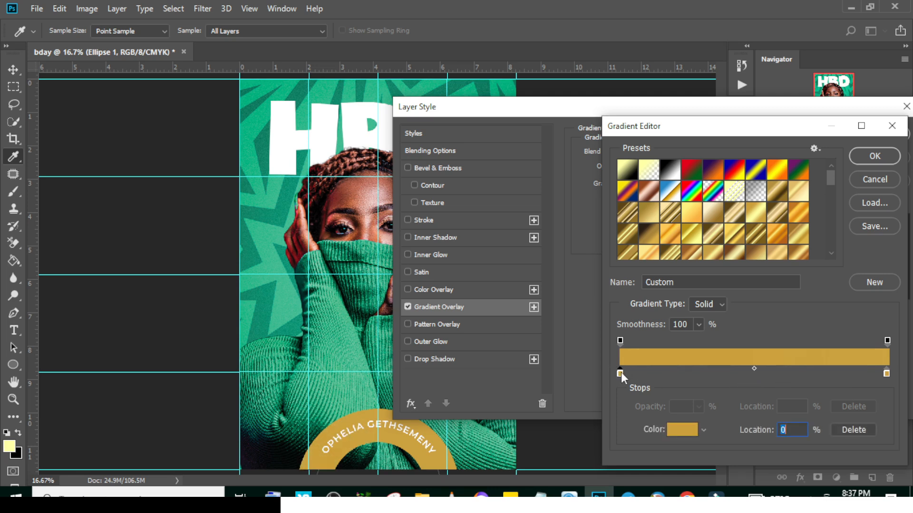
text(fff000)
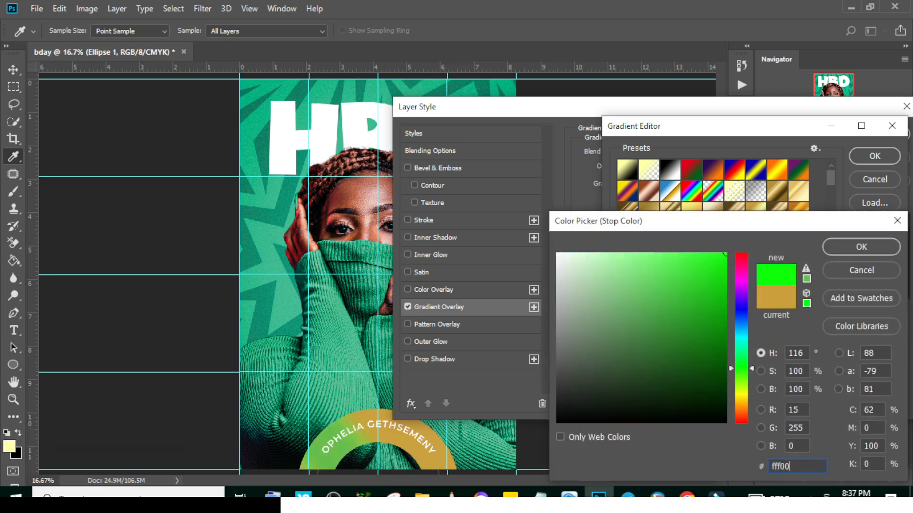
click(848, 246)
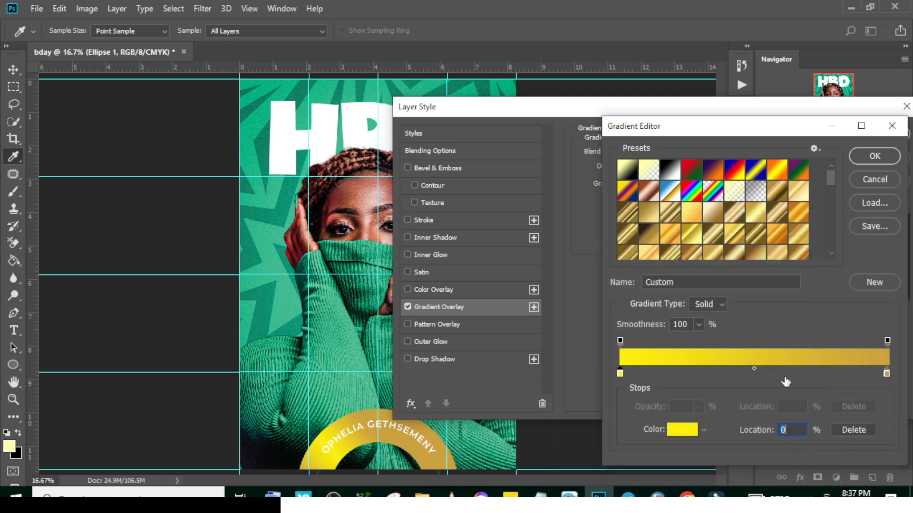
double_click(886, 373)
text(ff007e)
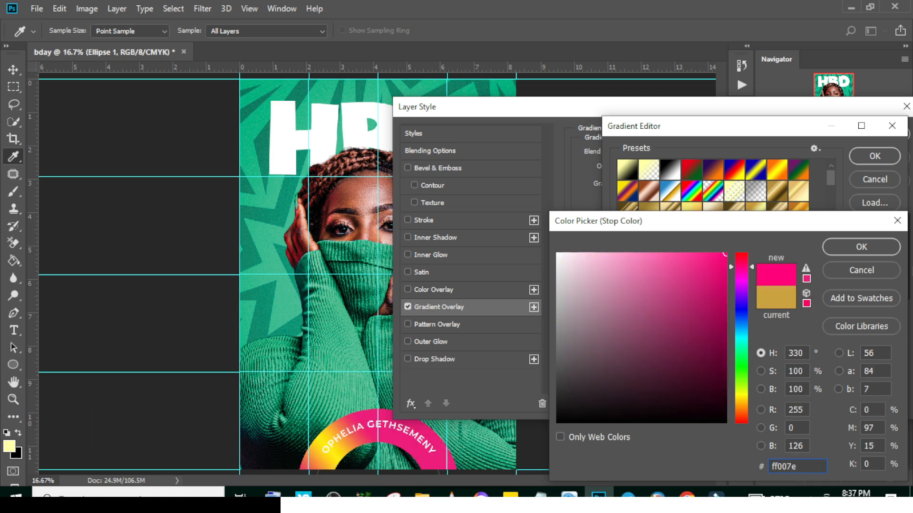
click(862, 247)
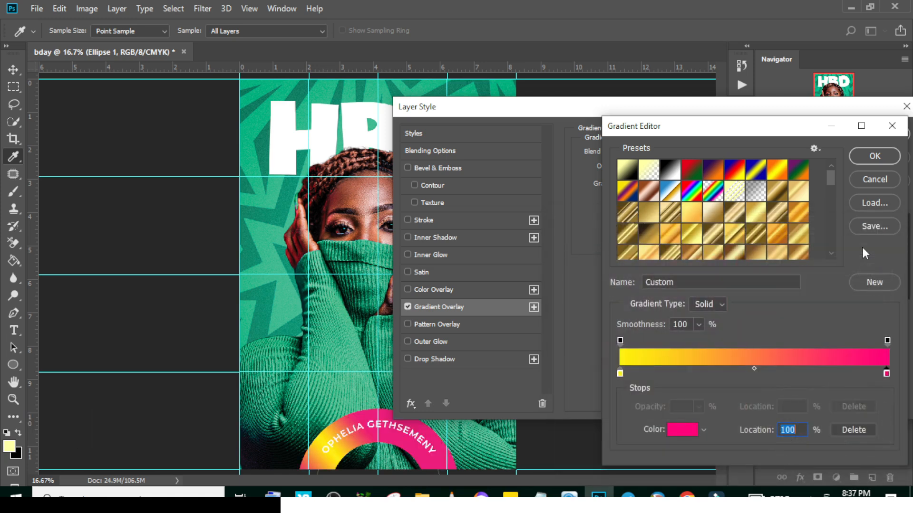
Accept the edited gradient and give the ring's gradient overlay a Linear style with a 0° angle
click(875, 158)
click(654, 201)
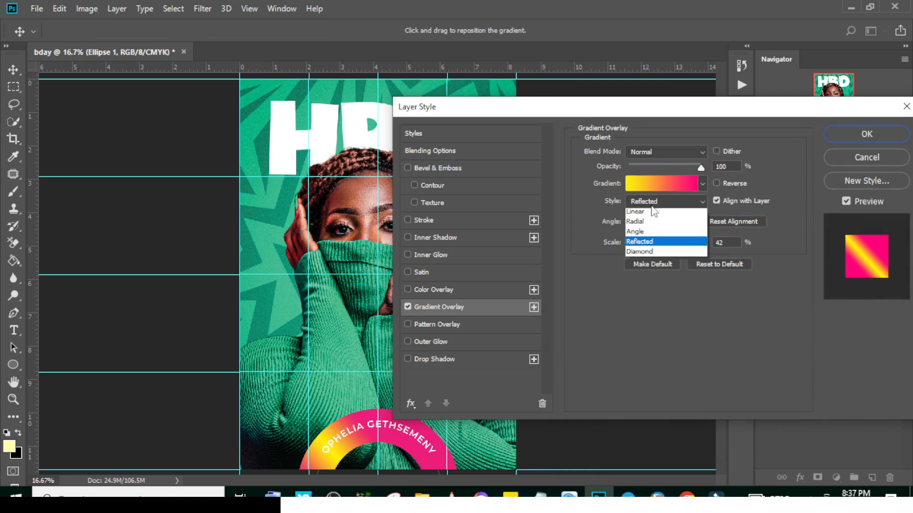
click(639, 214)
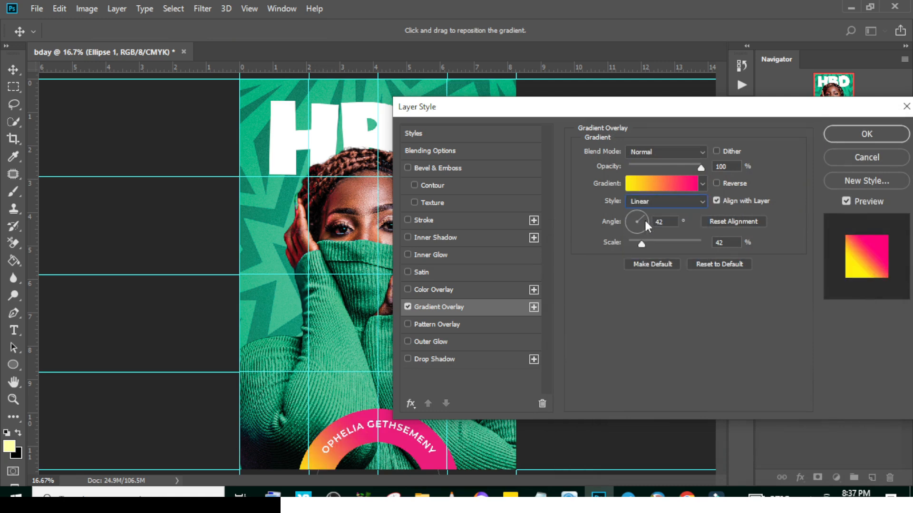
double_click(661, 222)
text(90)
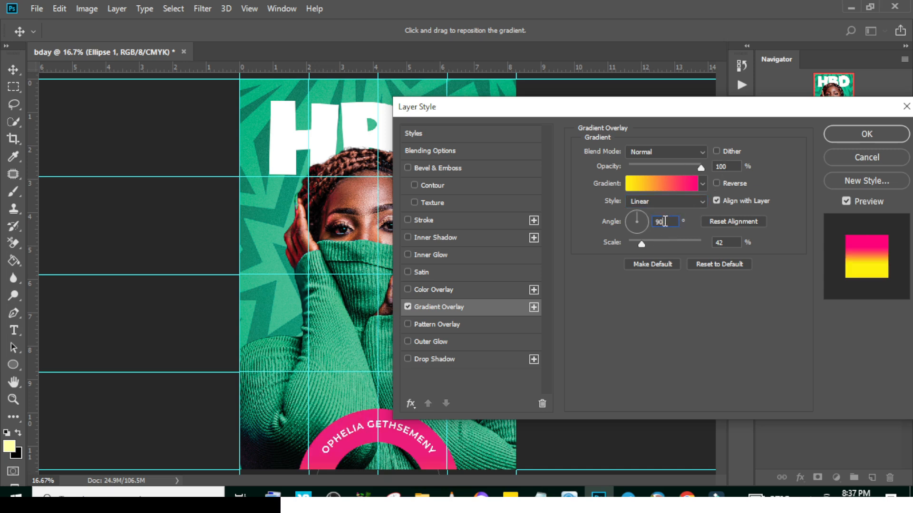
text(0)
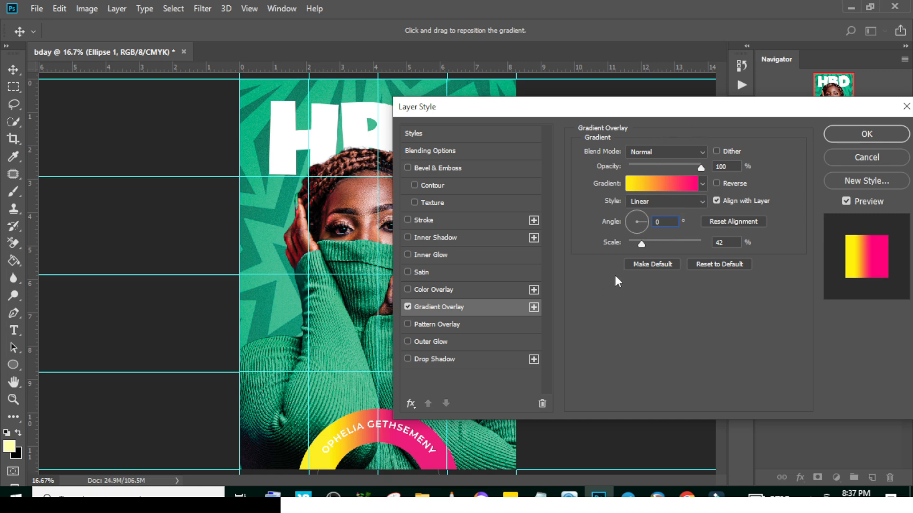
key(Tab)
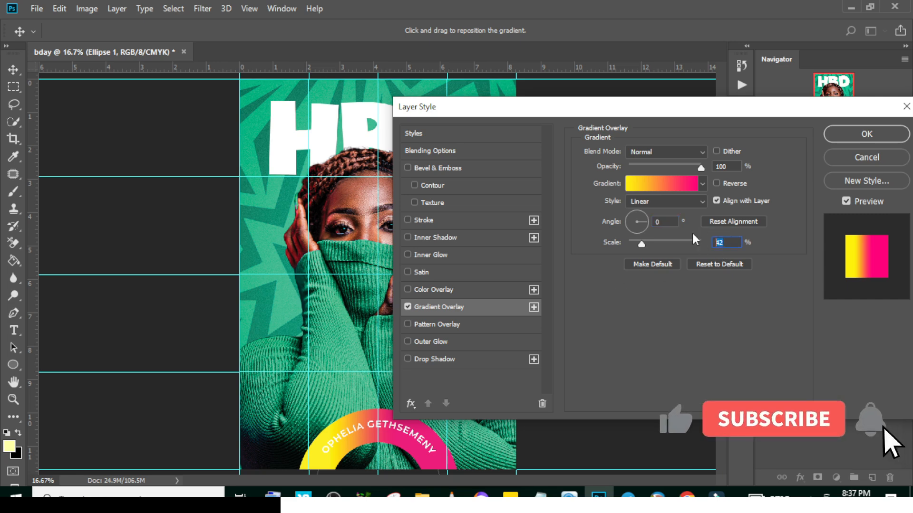
key(Return)
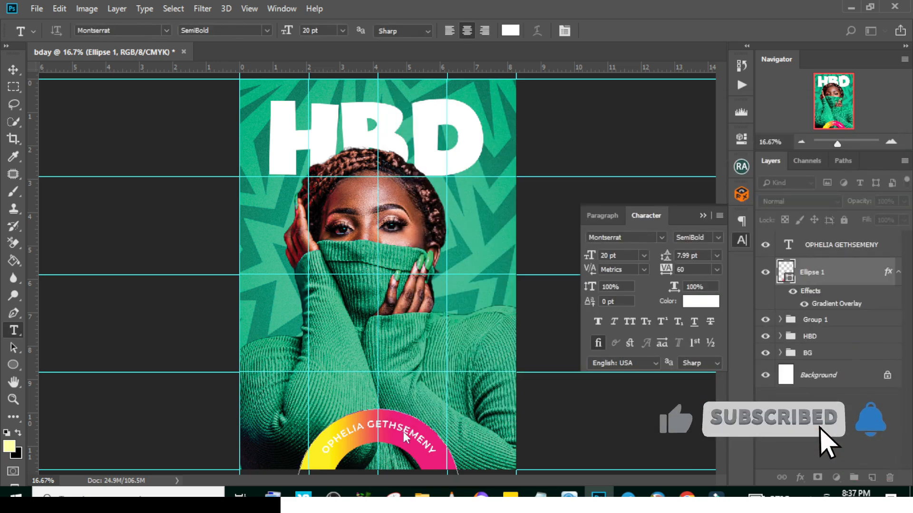
Copy the birthday date from the Notepad notes and add it as text along the ring's outer path
click(405, 436)
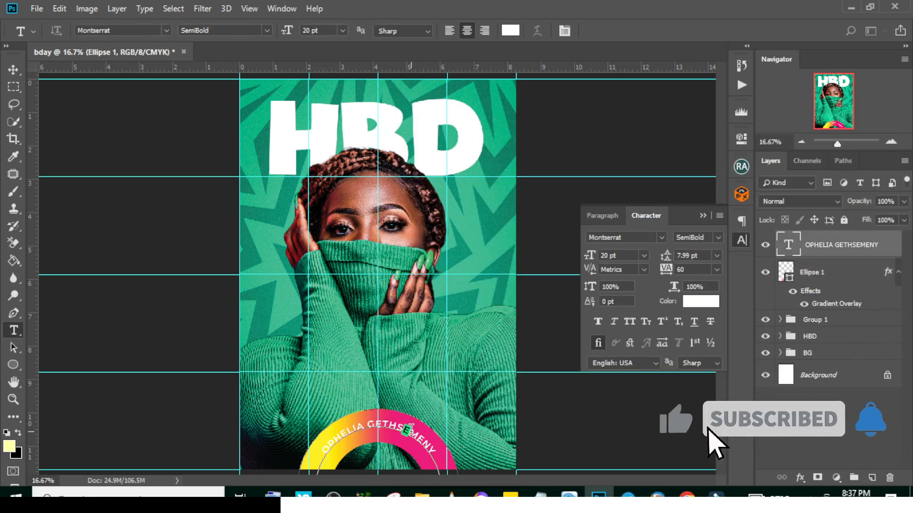
click(826, 254)
click(898, 272)
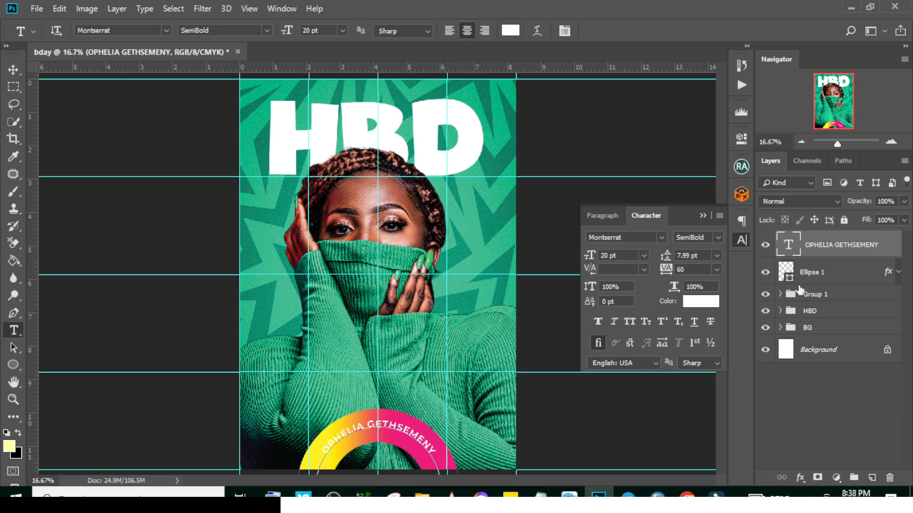
click(777, 283)
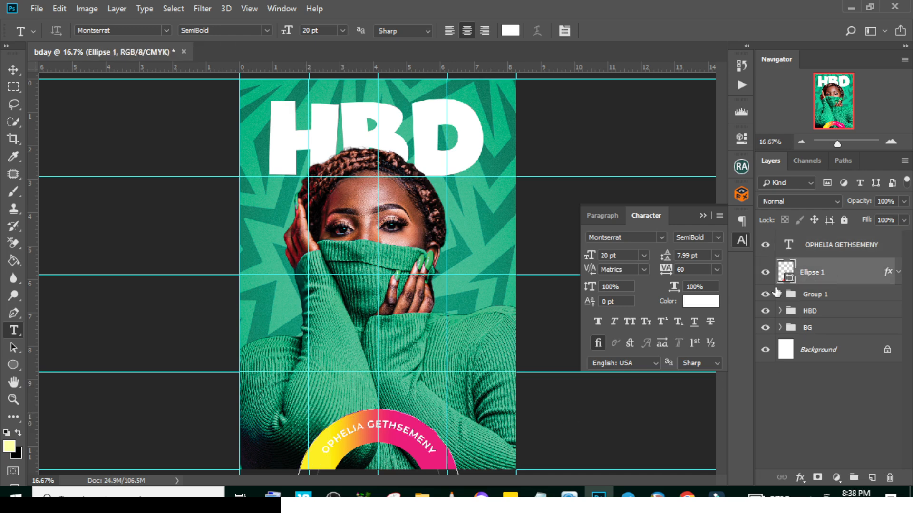
click(358, 407)
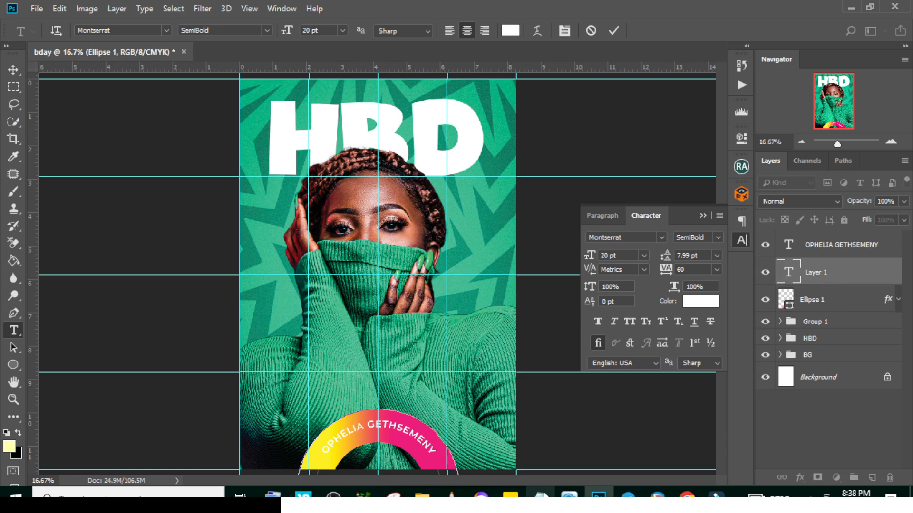
click(537, 494)
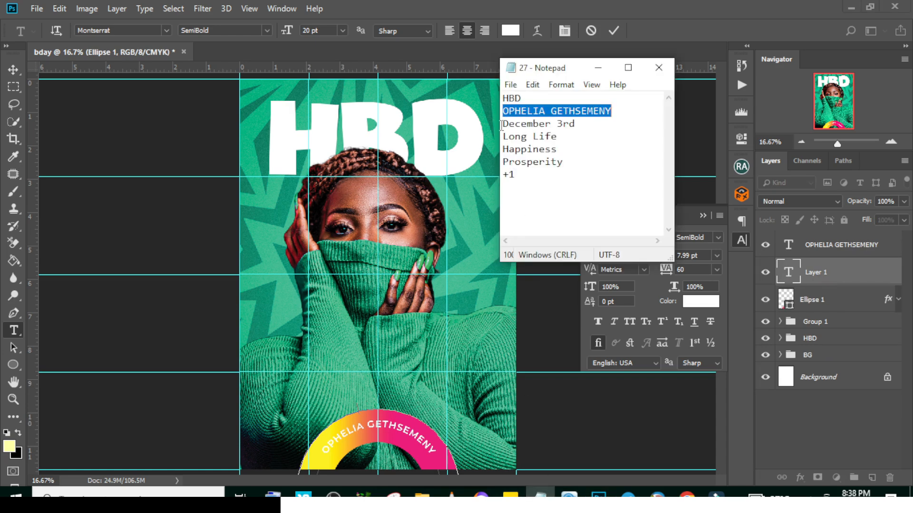
drag(501, 125, 612, 123)
key(ctrl+c)
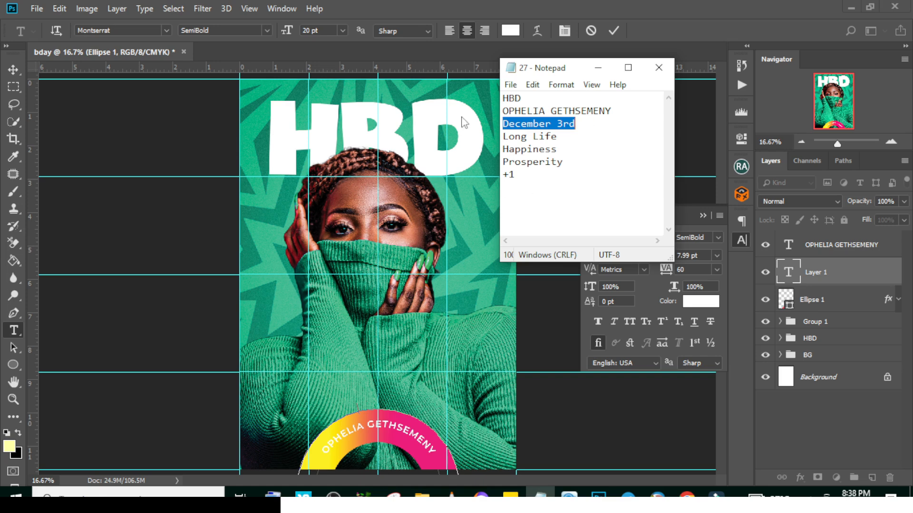
key(alt+Tab)
key(ctrl+v)
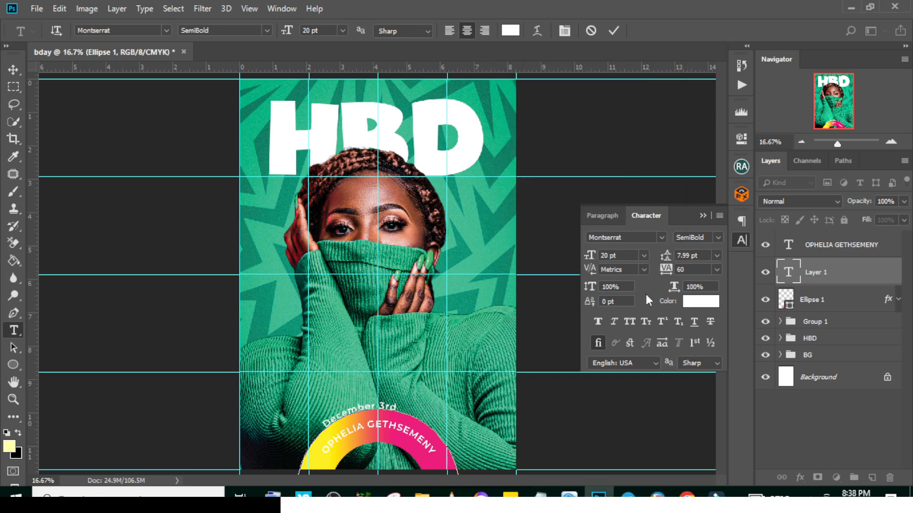
click(817, 276)
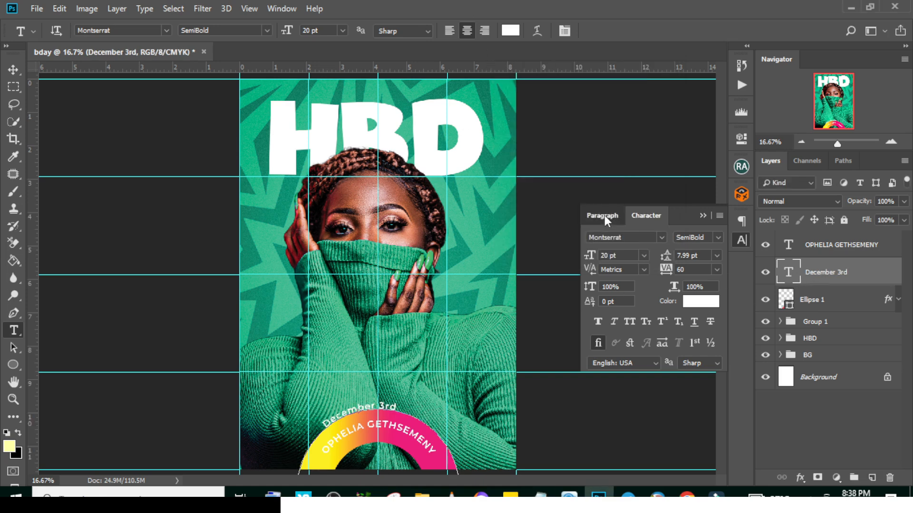
Set the tracking of the curved birthday date text to 600
click(604, 216)
click(647, 216)
text(66)
key(BackSpace)
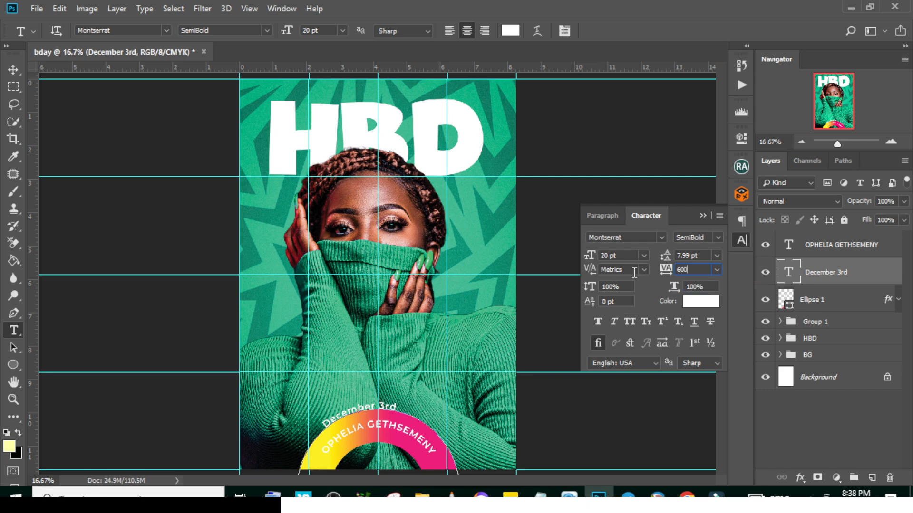
text(00)
key(Return)
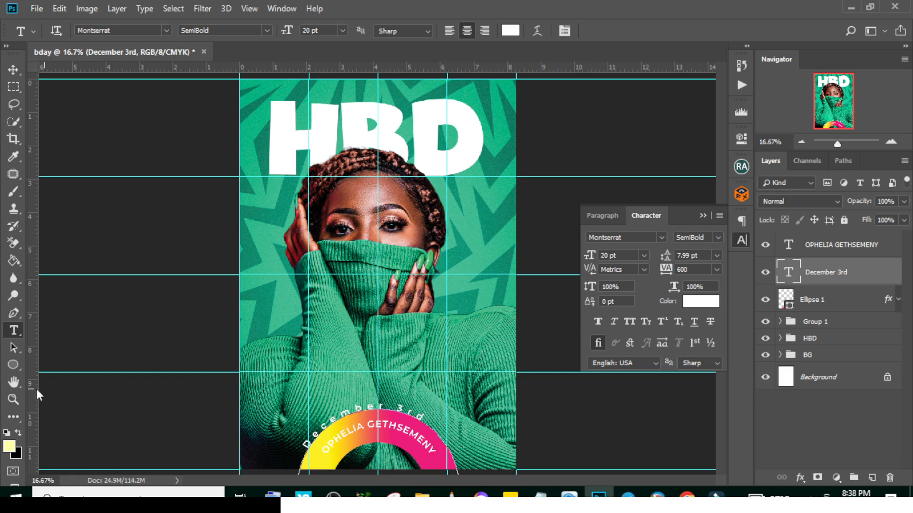
Slide the curved birthday date text along its path so it sits centred over the ring
drag(14, 348, 37, 354)
click(54, 351)
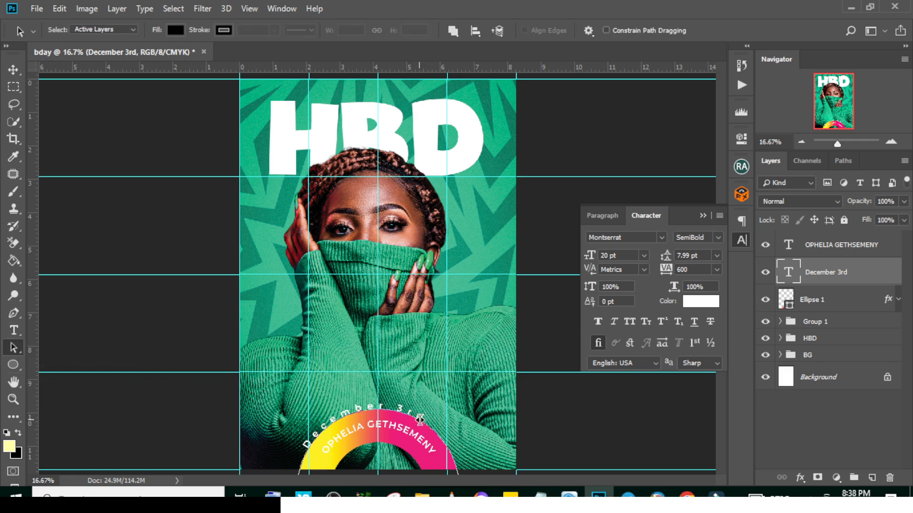
drag(422, 420, 380, 408)
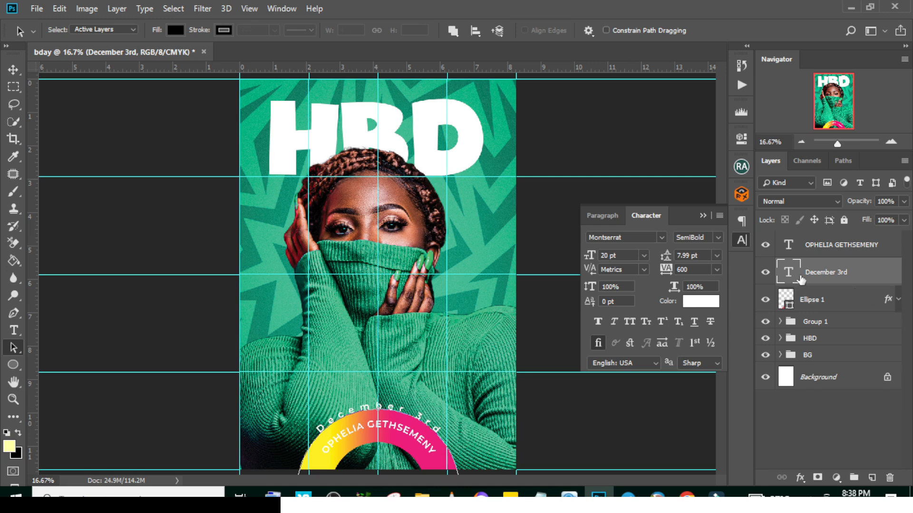
Set the curved date text's baseline shift to 13 pt and collapse the character settings
click(616, 301)
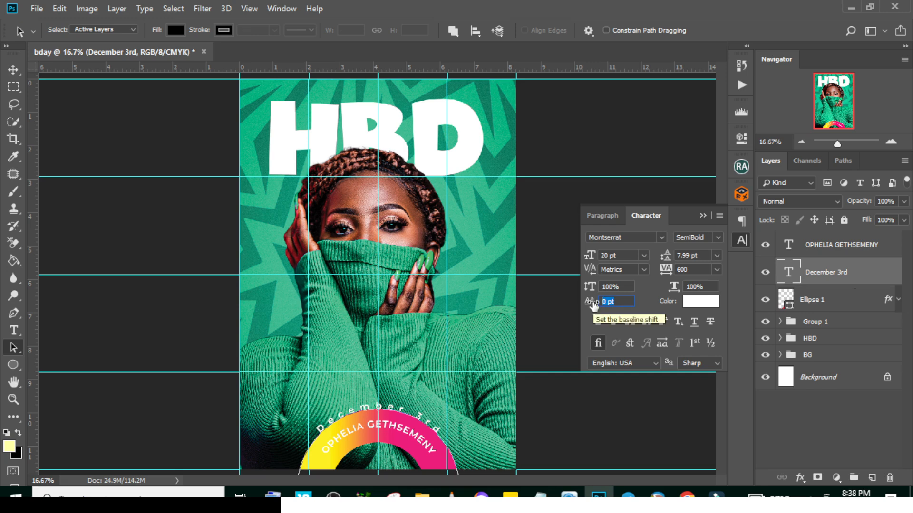
text(-)
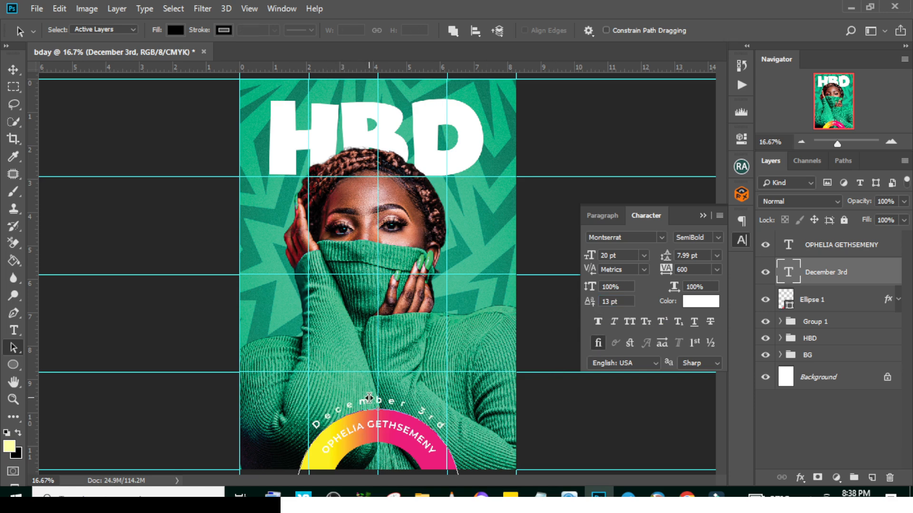
click(702, 215)
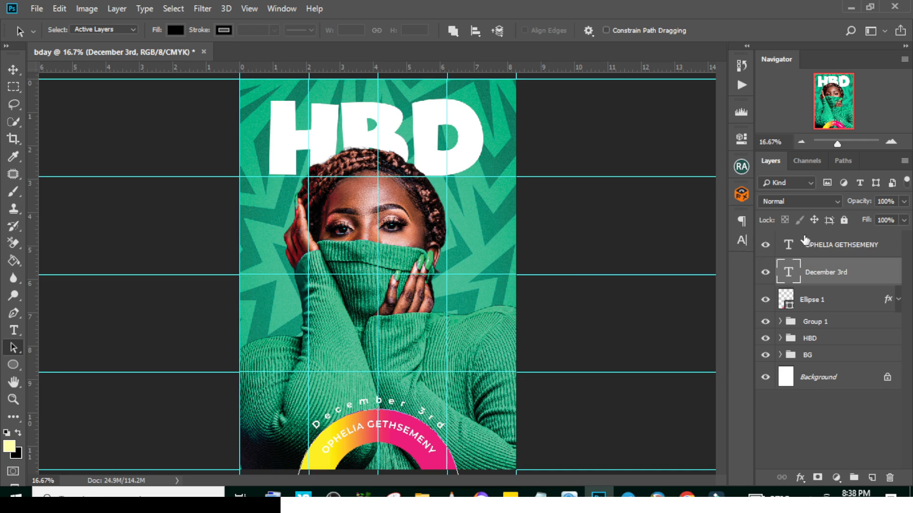
Group the curved name, date text and Ellipse 1 layers and name the group NAME
click(812, 245)
shift+click(823, 304)
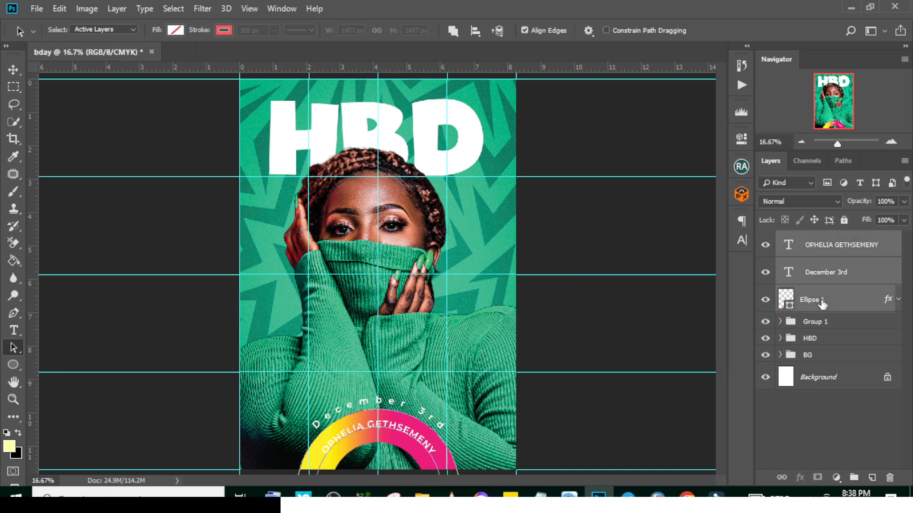
key(ctrl+g)
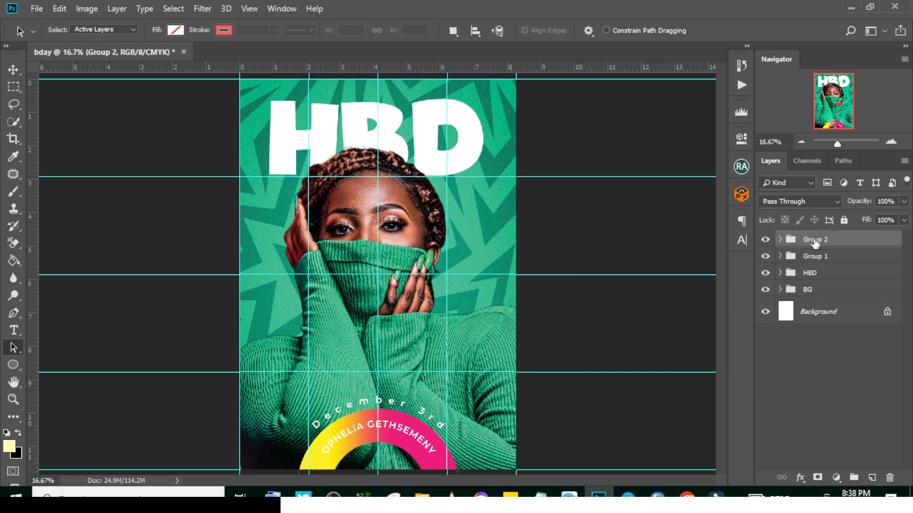
click(765, 240)
click(765, 239)
double_click(815, 241)
text(NAME)
key(Return)
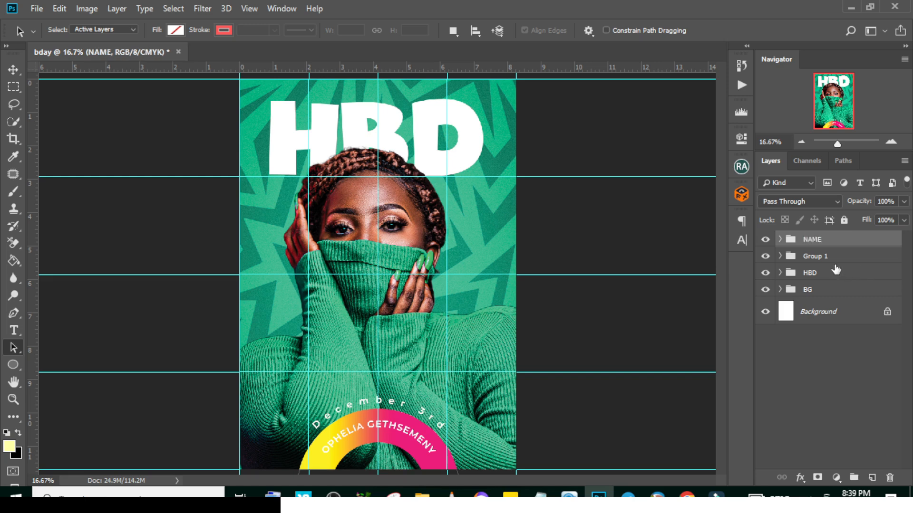
Rename the portrait's layer group, Group 1, as IMAGE
click(765, 257)
click(766, 257)
double_click(815, 256)
text(IMAGE)
key(Return)
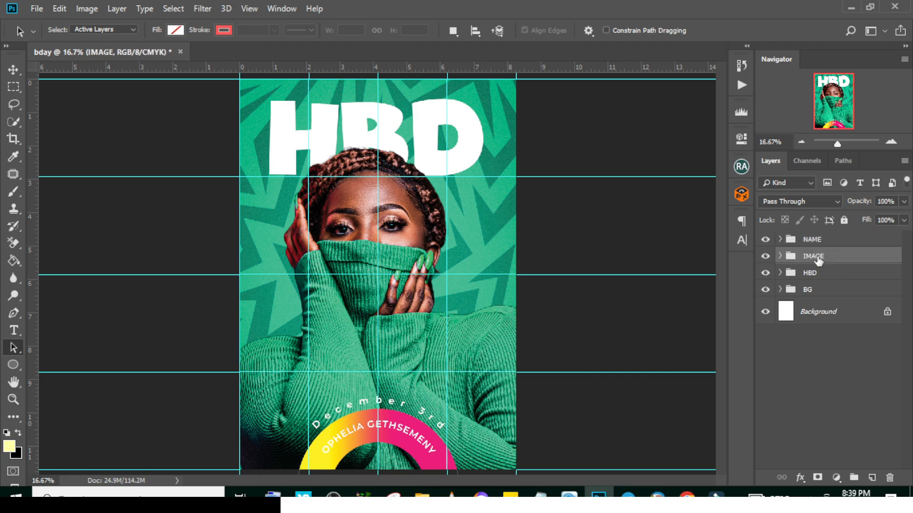
Place the torn paper image above the IMAGE group and scale it into a thin strip at the flyer's right edge
click(422, 495)
drag(372, 97, 315, 245)
drag(239, 198, 391, 258)
drag(385, 301, 332, 301)
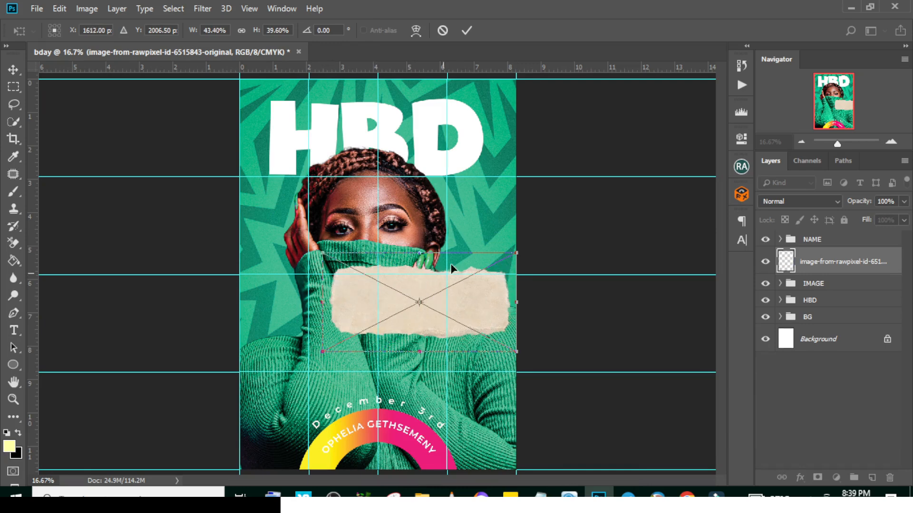
drag(427, 252, 426, 296)
drag(331, 324, 390, 323)
mouse_move(387, 332)
mouse_down()
mouse_move(401, 327)
mouse_move(380, 321)
mouse_up()
mouse_move(453, 347)
mouse_down()
mouse_move(451, 336)
mouse_move(468, 356)
mouse_up()
key(Return)
Duplicate the torn paper strip, position the copy directly below the original and flip it horizontally
key(ctrl+j)
key(v)
key(ctrl+t)
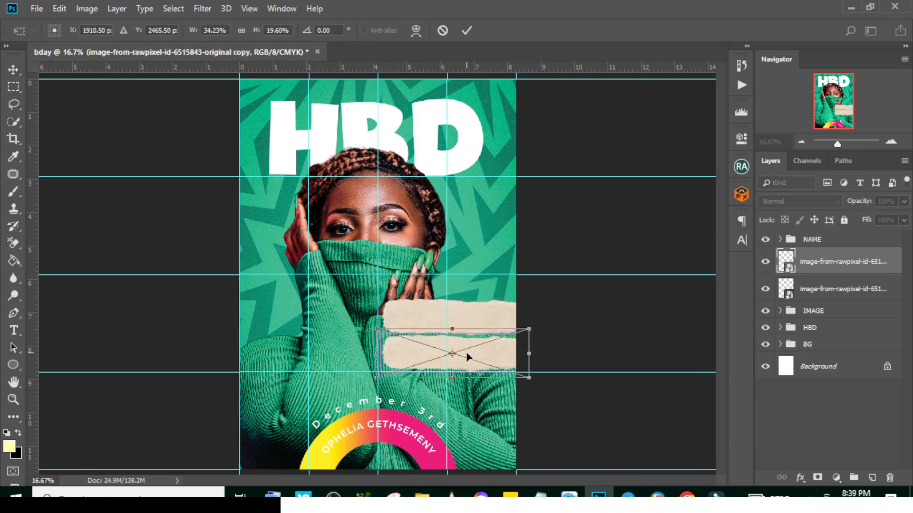
right_click(466, 353)
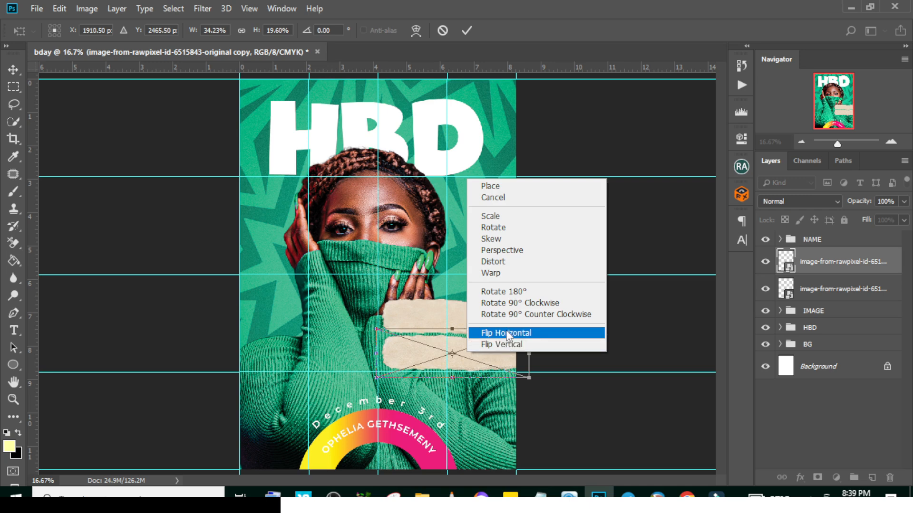
click(506, 332)
key(Return)
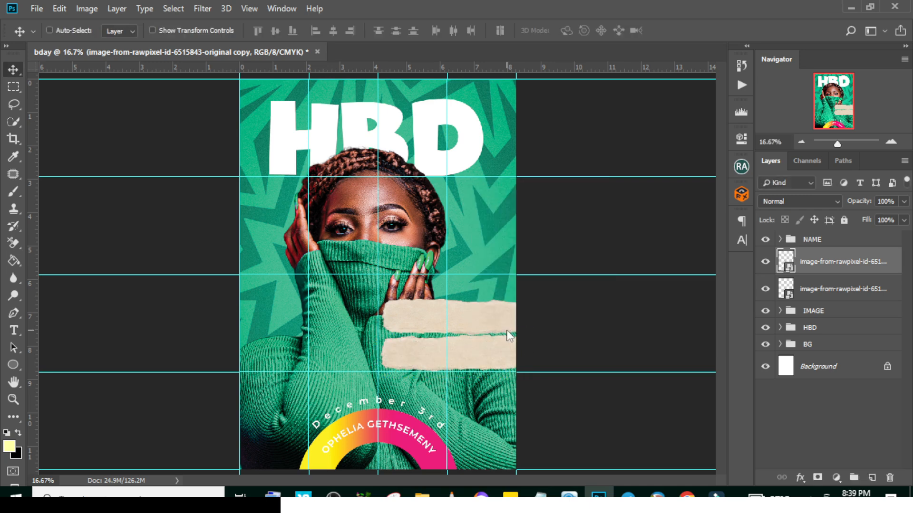
Duplicate the second paper strip, move the copy below it as a third strip and rotate it 180°
key(ctrl+j)
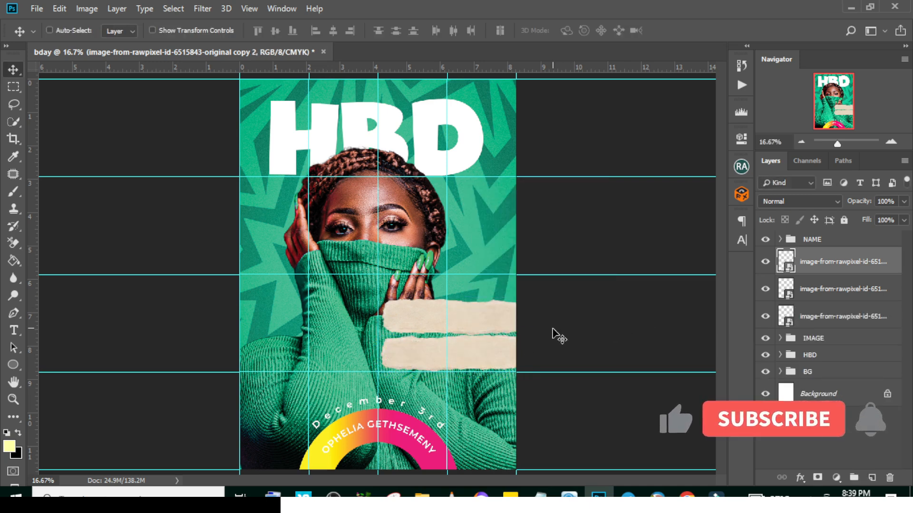
drag(484, 351, 484, 388)
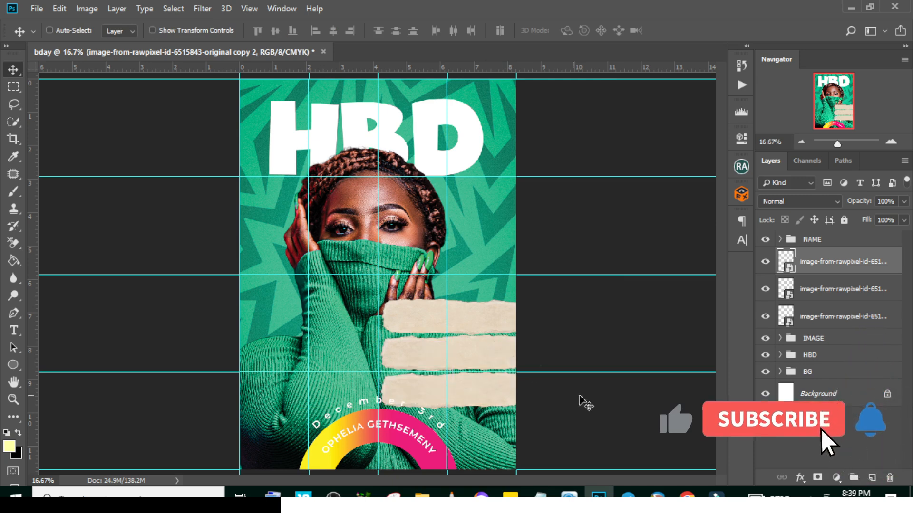
key(ctrl+t)
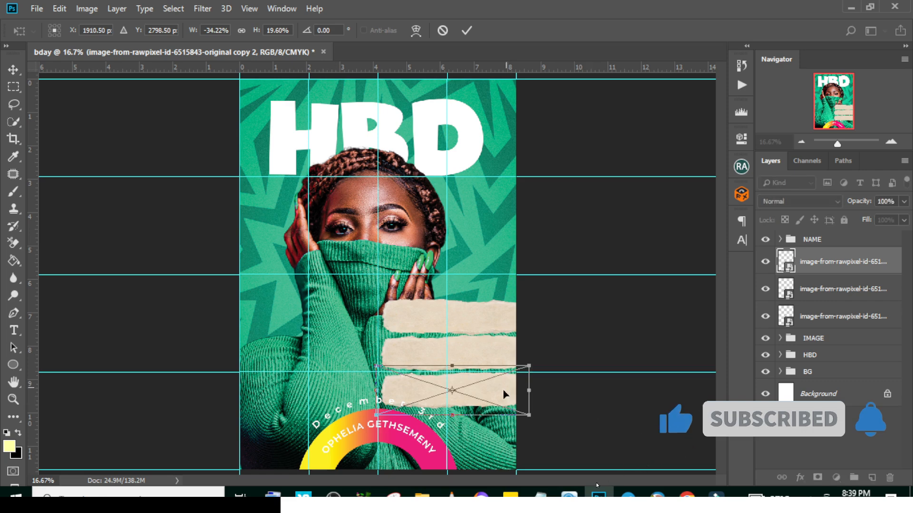
right_click(481, 395)
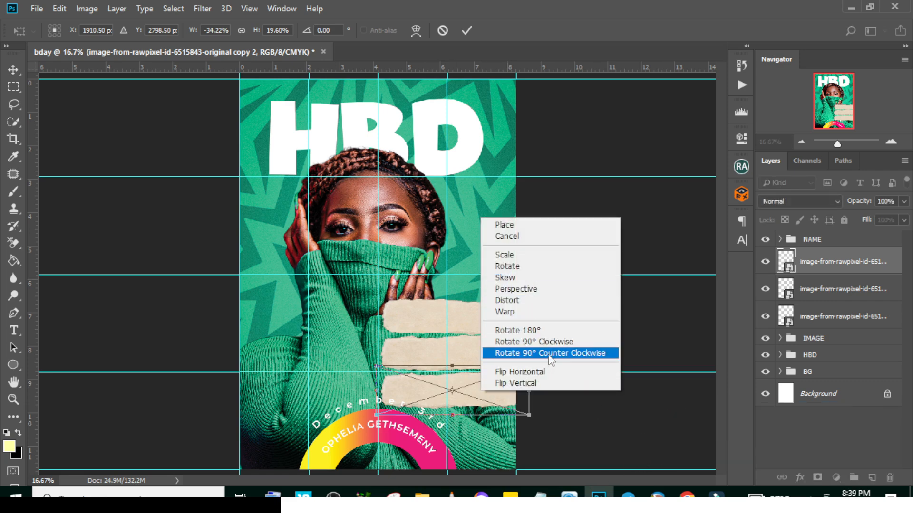
click(535, 331)
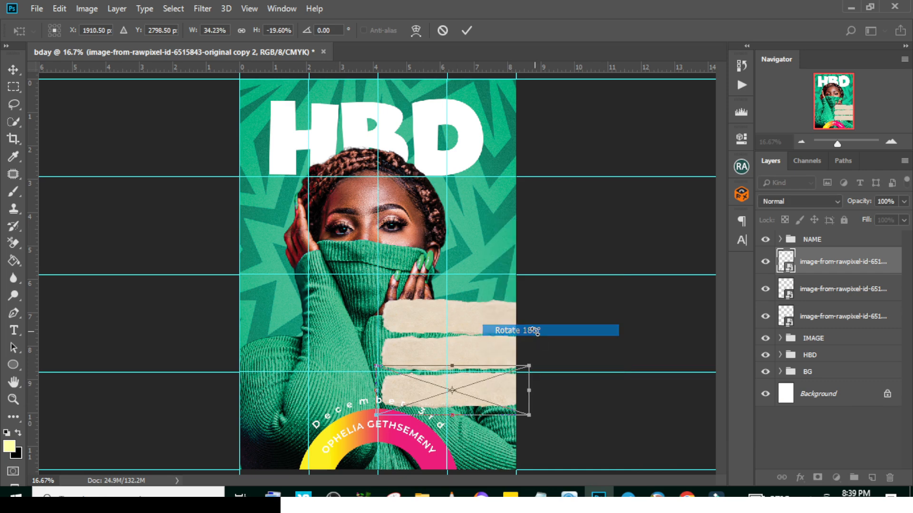
key(Return)
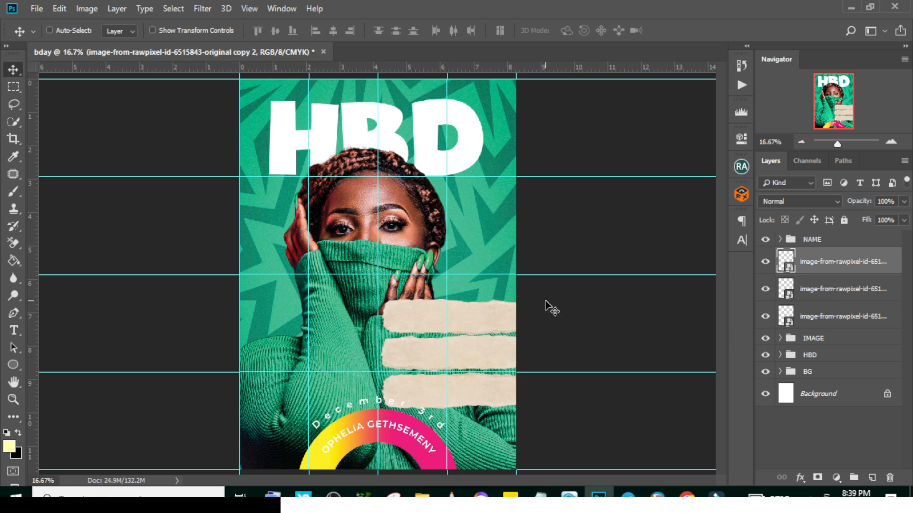
Select all three paper strips and scale them down together to about 3.5 in wide and a shorter stack height at the flyer's right edge
shift+click(827, 316)
key(ctrl+t)
drag(380, 350, 412, 347)
key(Return)
drag(412, 347, 412, 353)
key(ctrl+t)
drag(525, 353, 522, 352)
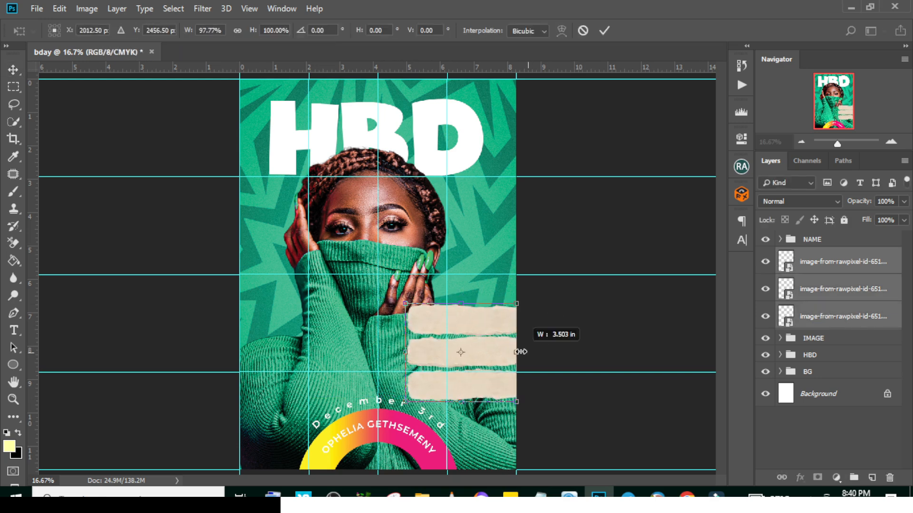
drag(462, 303, 463, 321)
key(Return)
Identify the lowest paper strip's layer by toggling its visibility, and add a Gradient Overlay to it
click(831, 270)
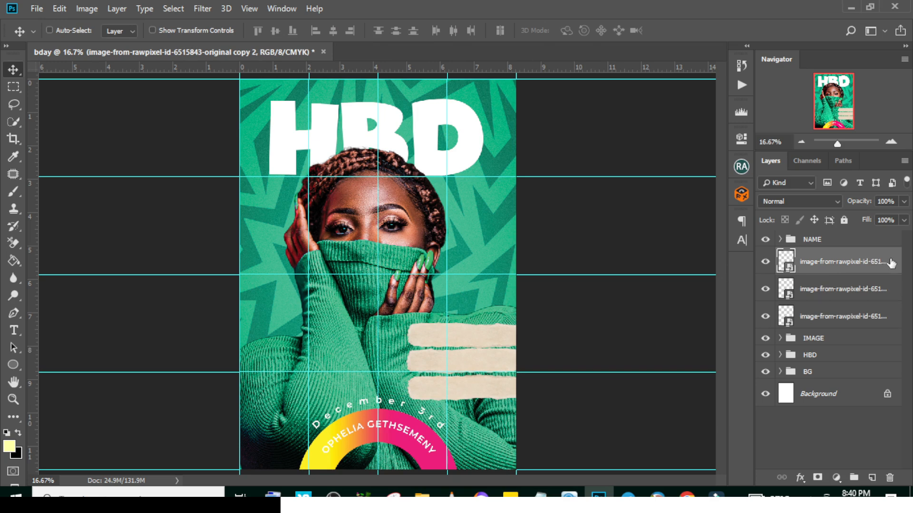
click(766, 262)
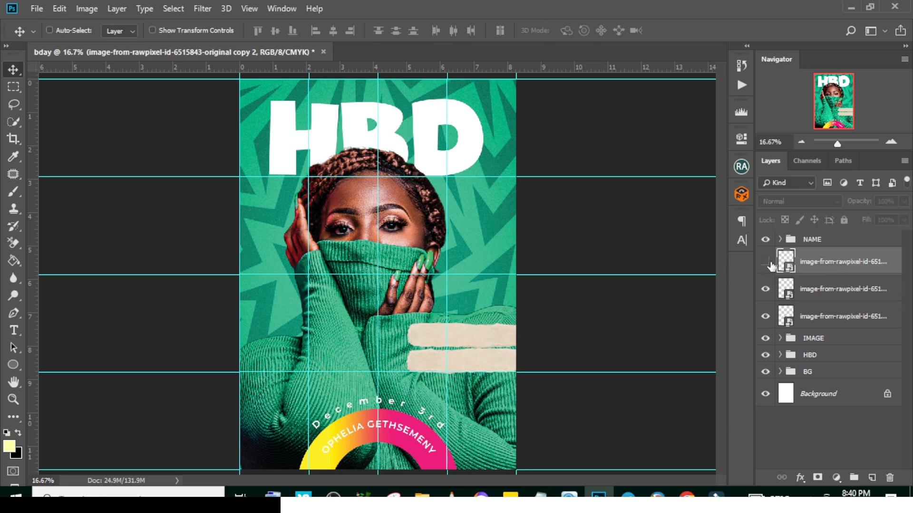
click(767, 262)
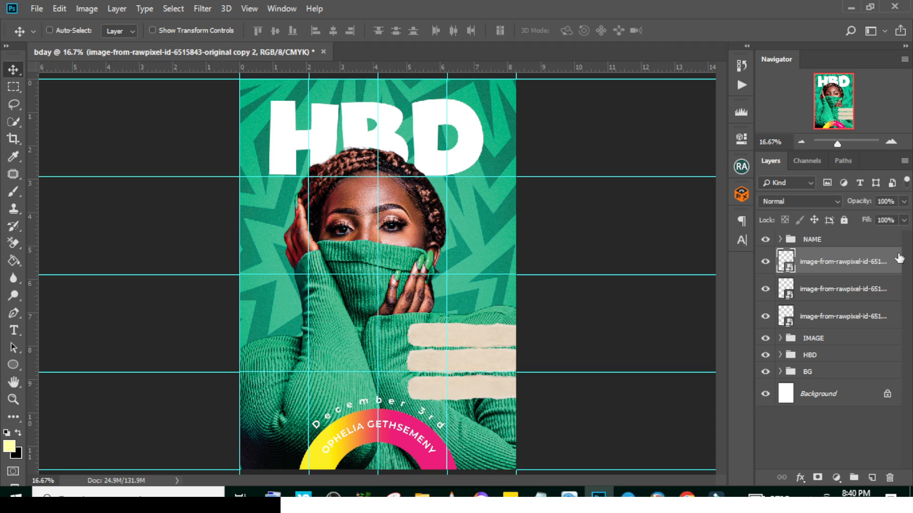
double_click(899, 259)
drag(680, 129, 843, 101)
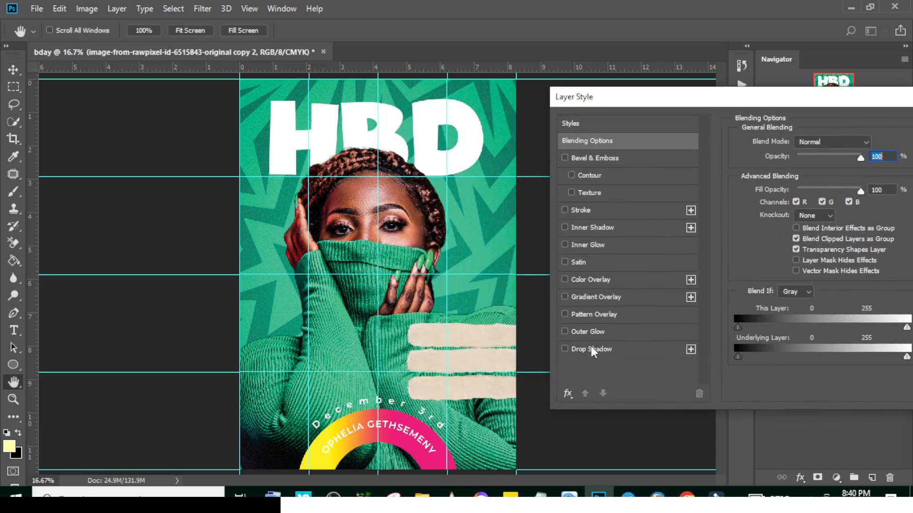
click(593, 297)
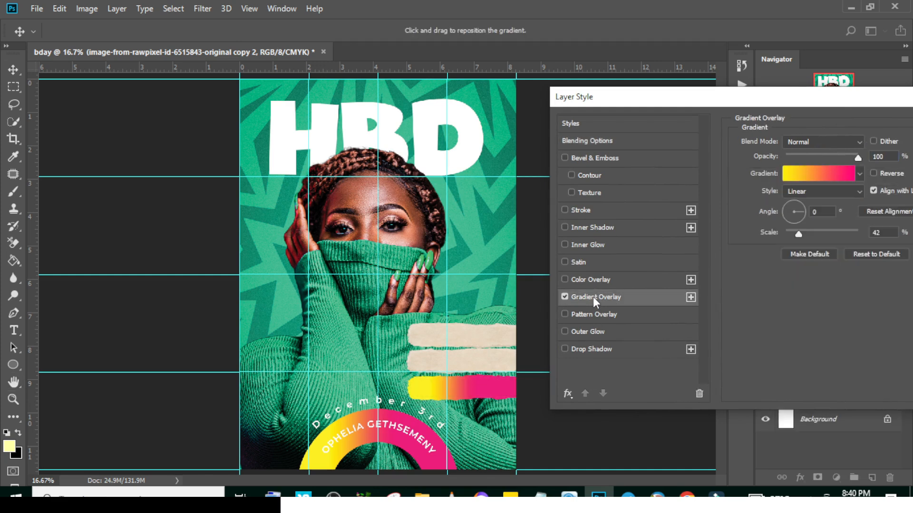
Change the pink end stop of the lowest strip's gradient to dark yellow c5b900
click(820, 174)
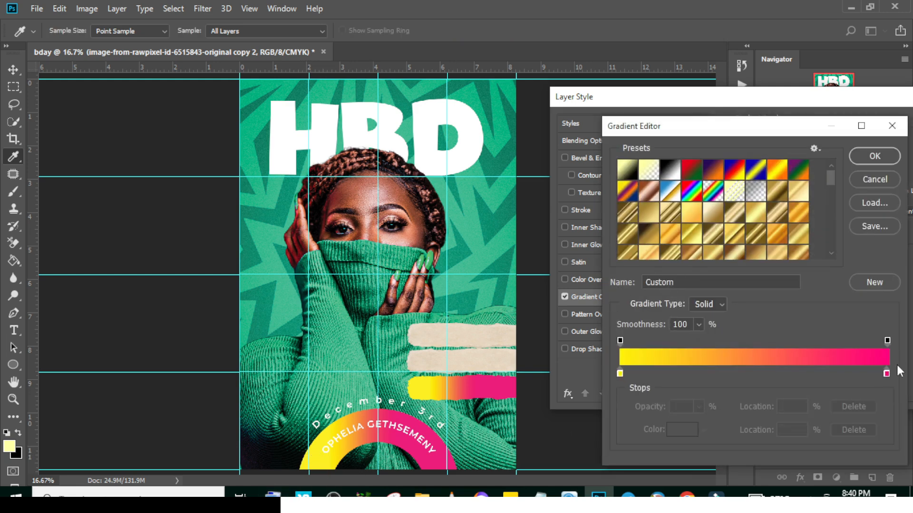
double_click(886, 373)
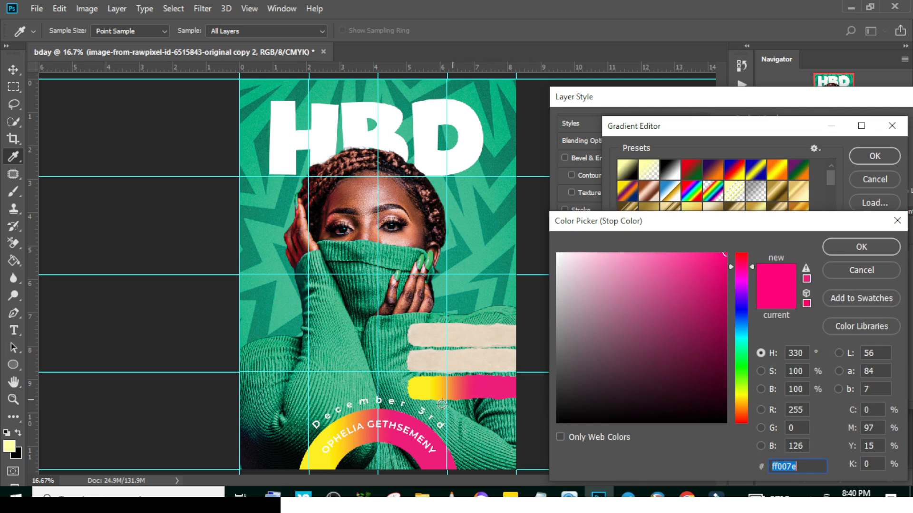
click(325, 446)
drag(723, 299, 731, 292)
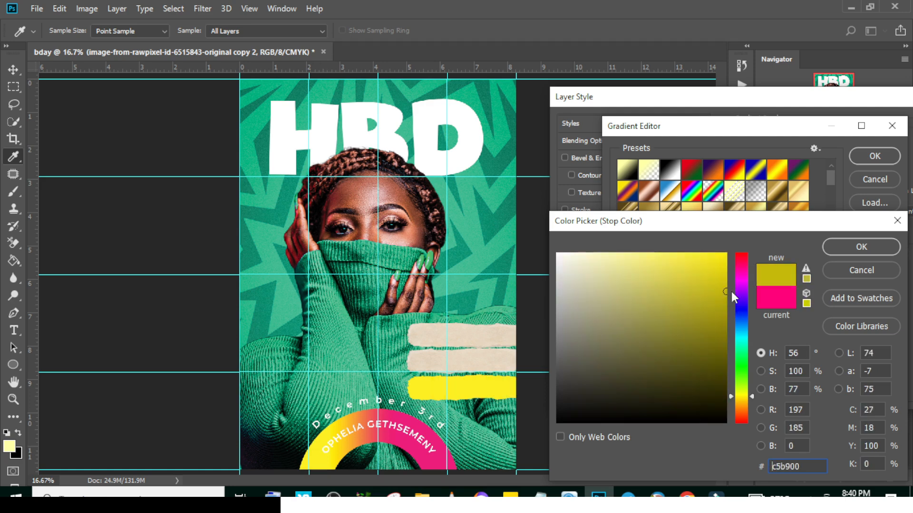
click(833, 249)
click(878, 158)
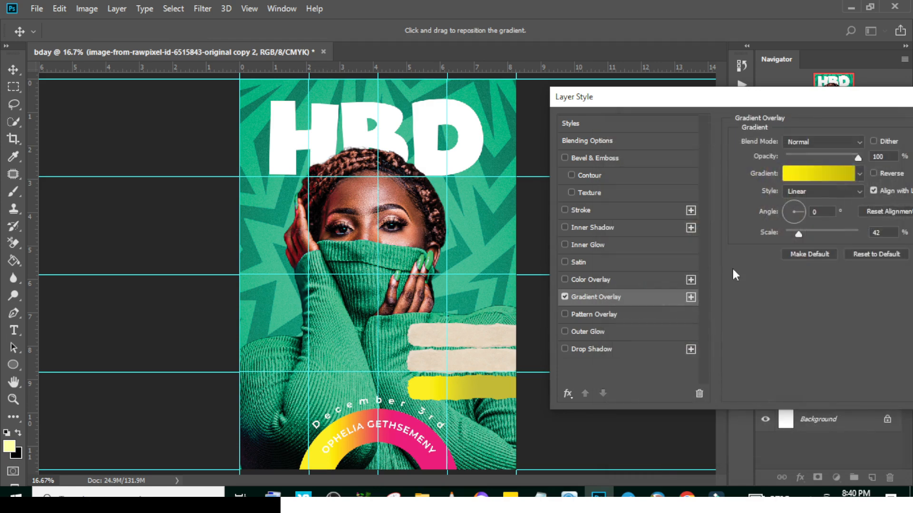
Reverse the lowest strip's yellow gradient and apply the layer style
drag(838, 103, 800, 97)
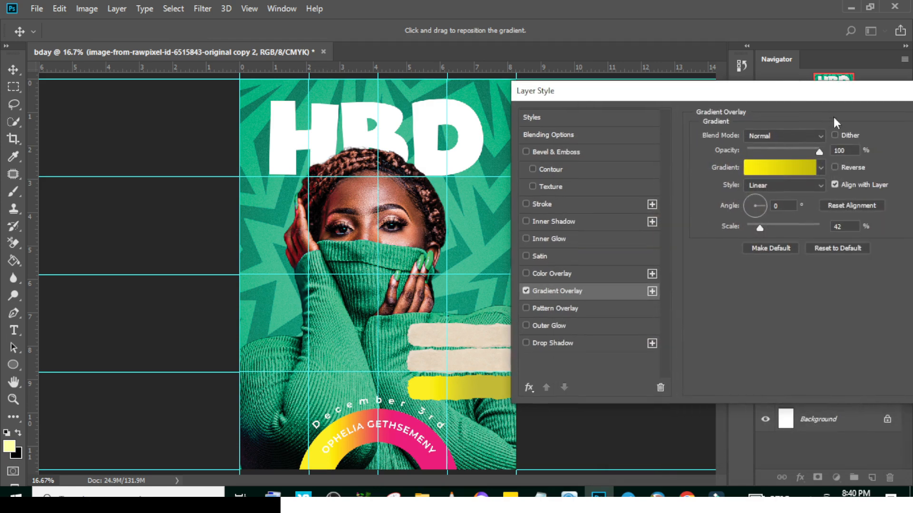
click(847, 170)
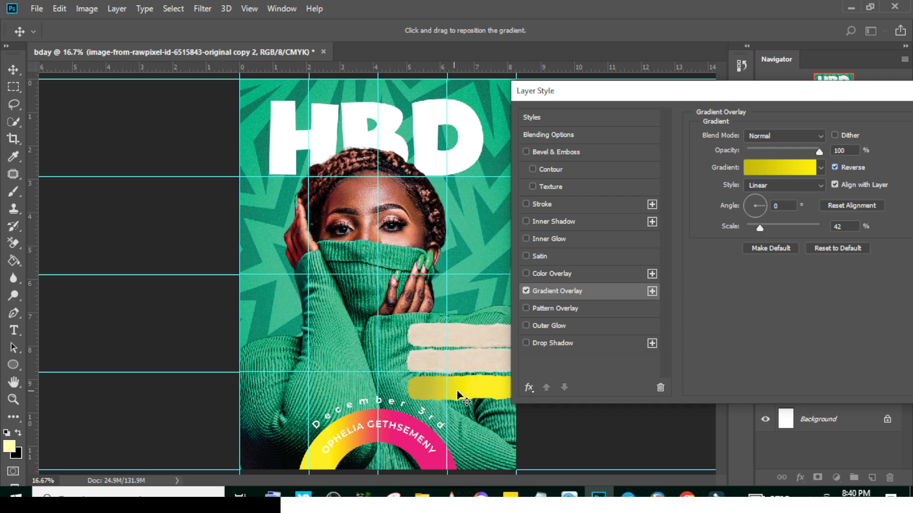
drag(831, 91, 739, 90)
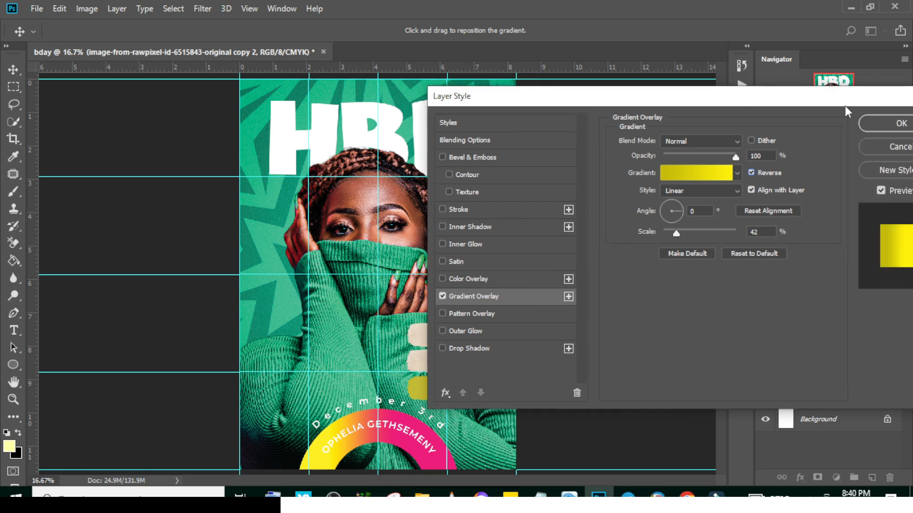
click(898, 125)
Add a Gradient Overlay to the middle paper strip
click(897, 312)
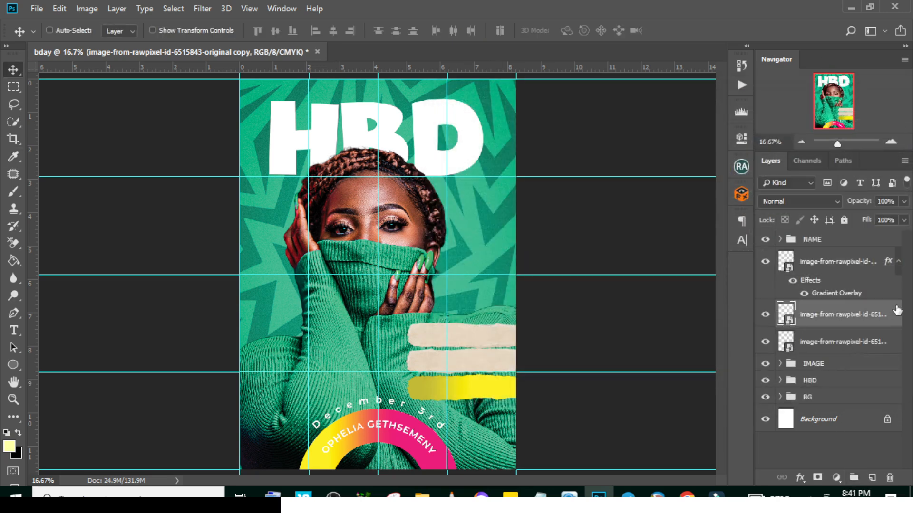
double_click(897, 312)
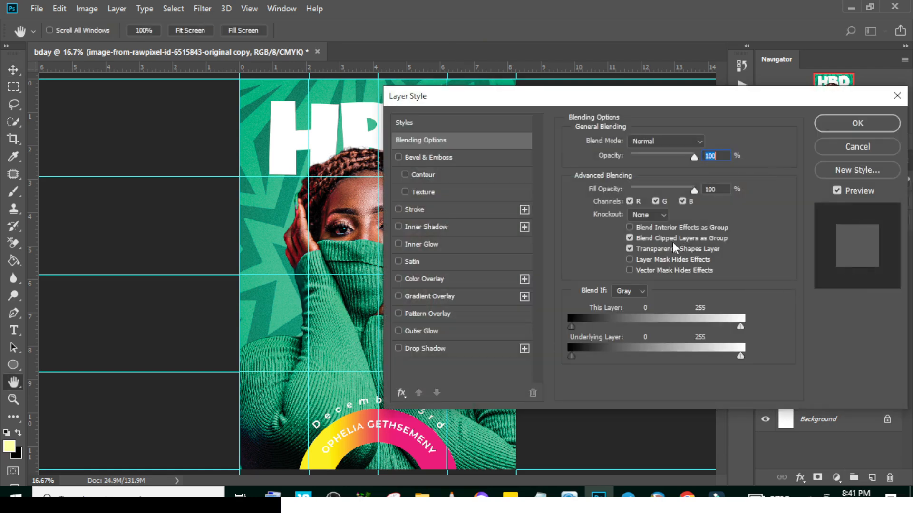
drag(680, 101, 706, 101)
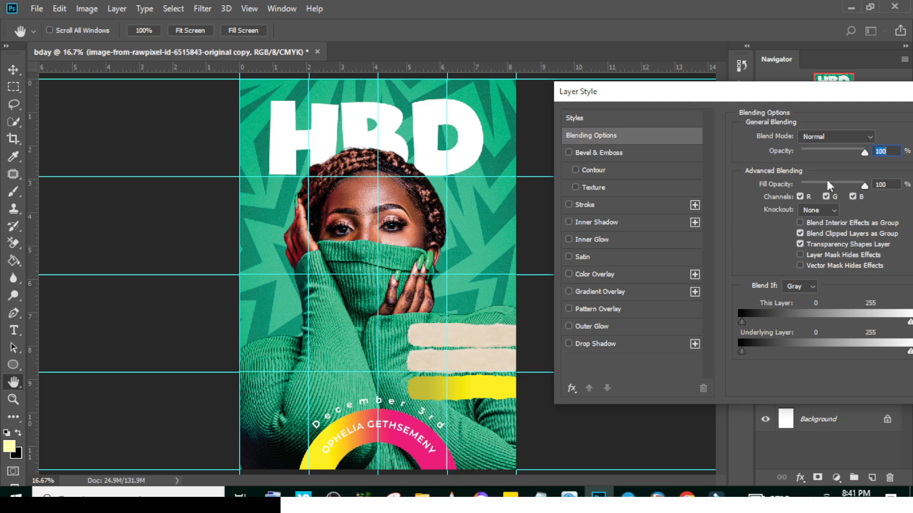
click(589, 292)
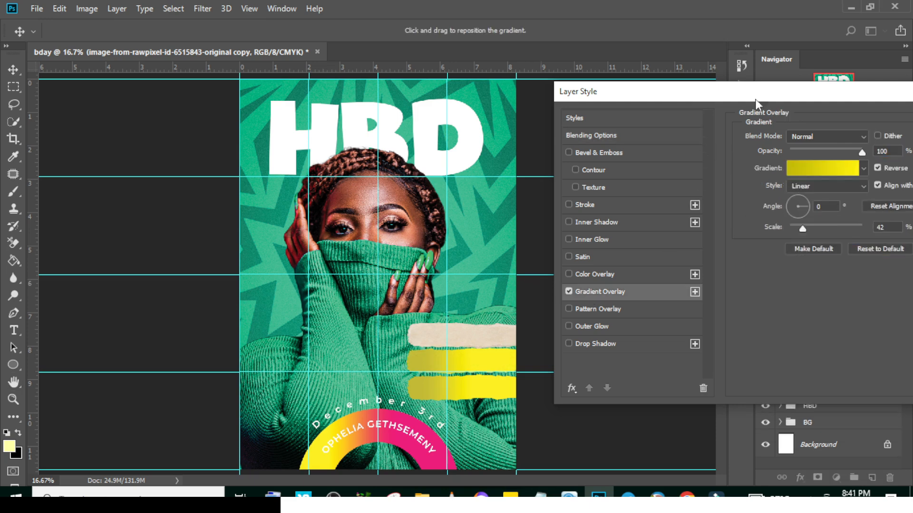
Set the first stop of the middle strip's gradient to dark green 007f61, sampled from the flyer background
click(788, 170)
double_click(621, 373)
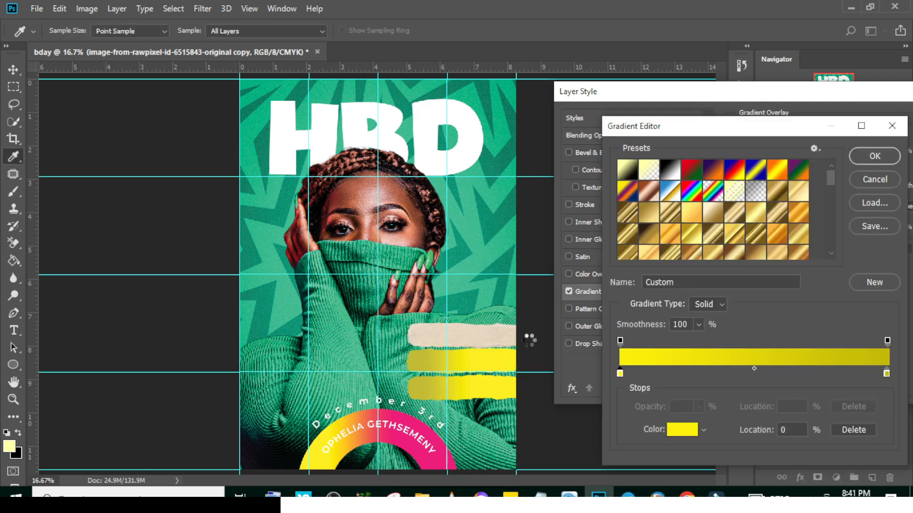
click(266, 240)
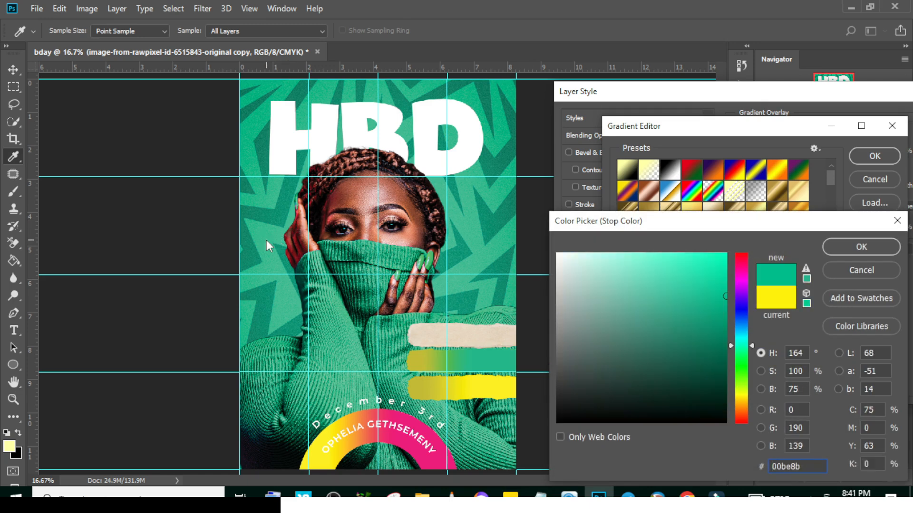
click(247, 253)
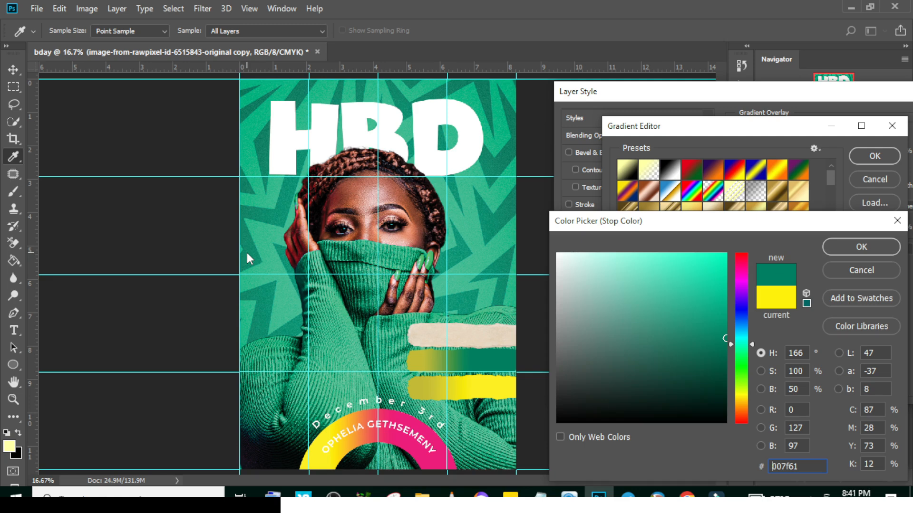
click(861, 246)
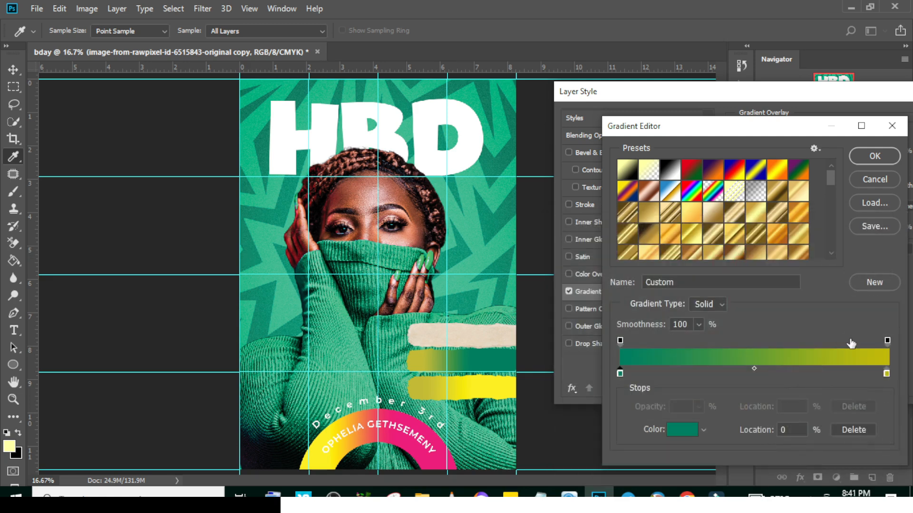
Set the end stop of the middle strip's gradient to light green 00b783, sampled from the background, and apply the layer style
double_click(886, 373)
click(266, 270)
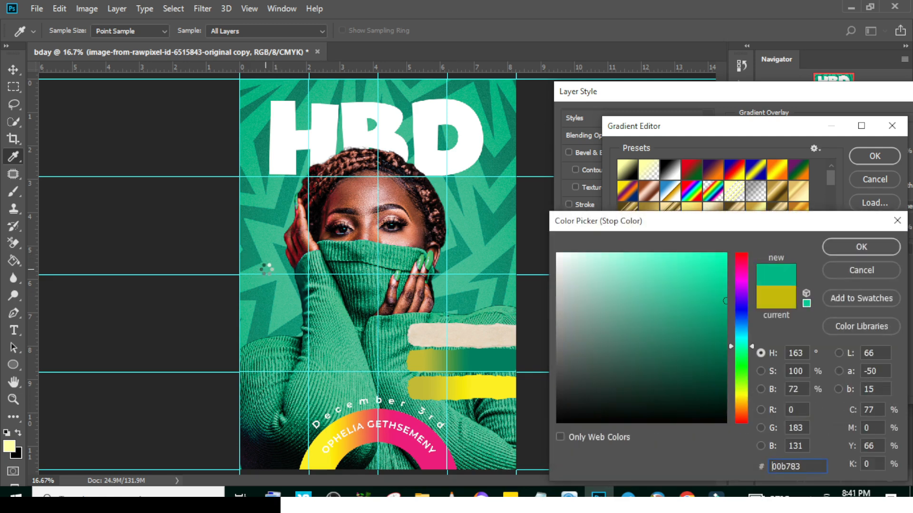
click(851, 247)
click(871, 159)
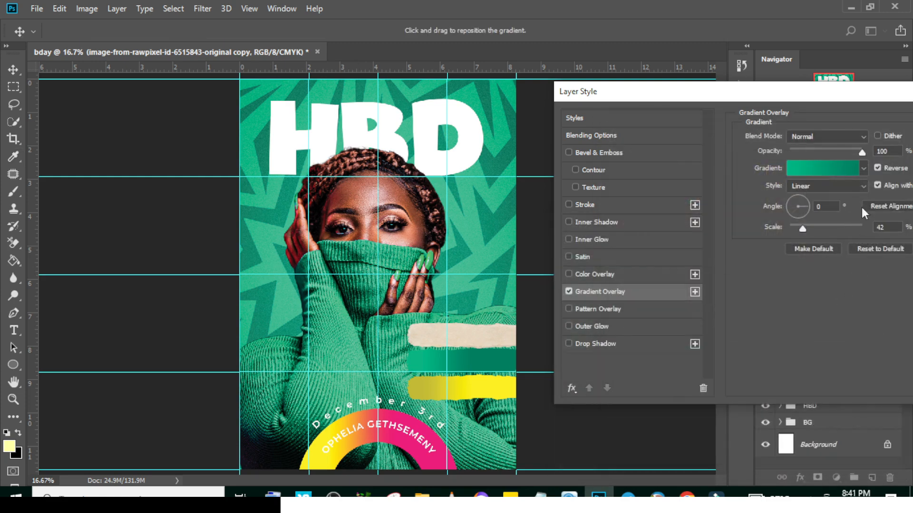
click(901, 136)
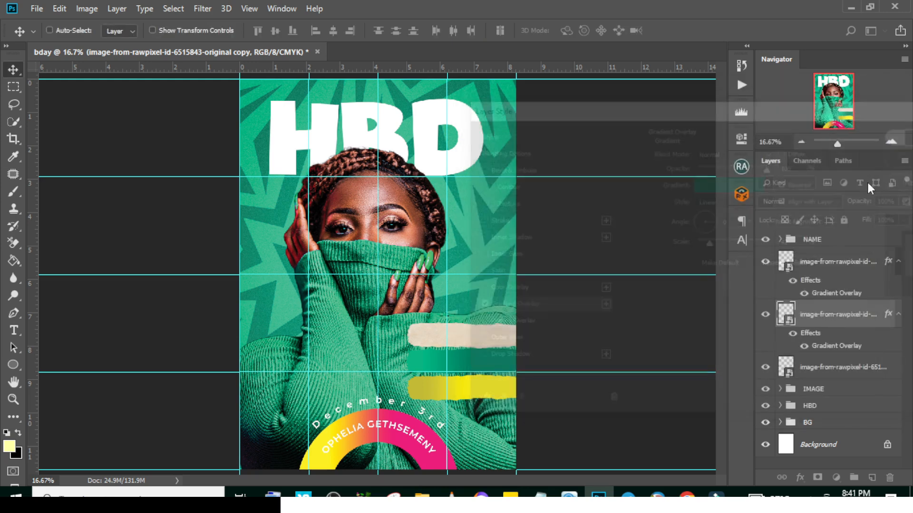
Collapse the effects lists of the lower two strips and add a Gradient Overlay to the top paper strip
click(897, 263)
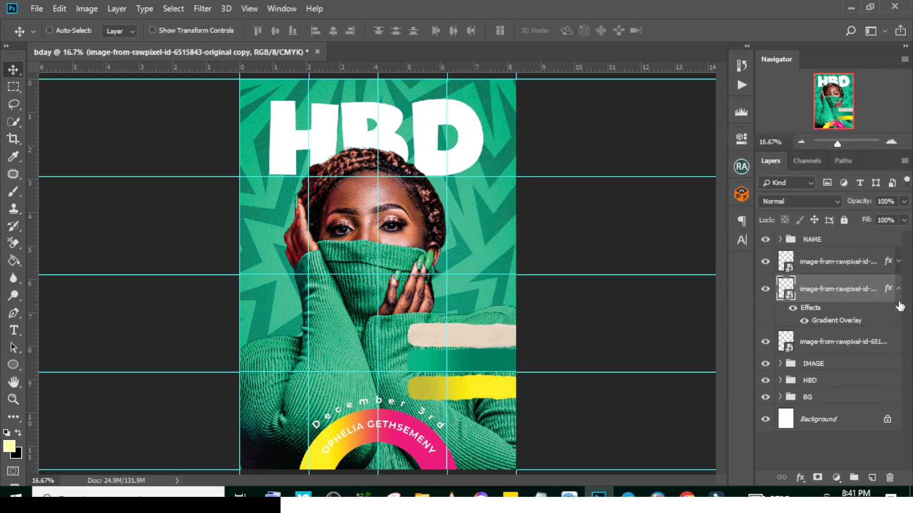
click(898, 290)
double_click(888, 315)
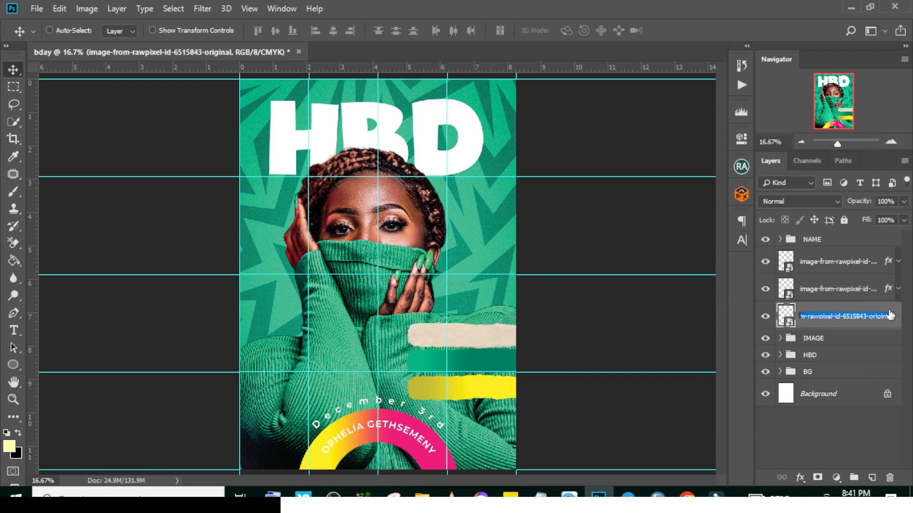
key(Return)
double_click(893, 312)
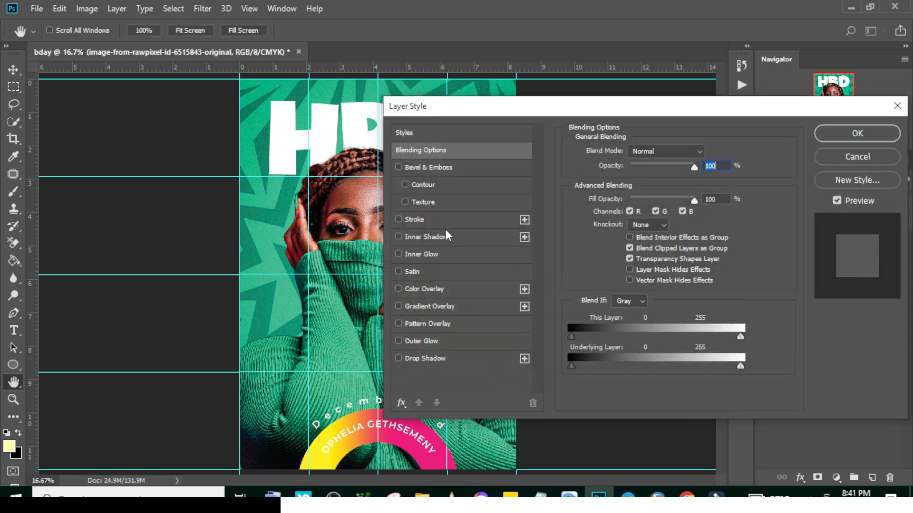
click(423, 306)
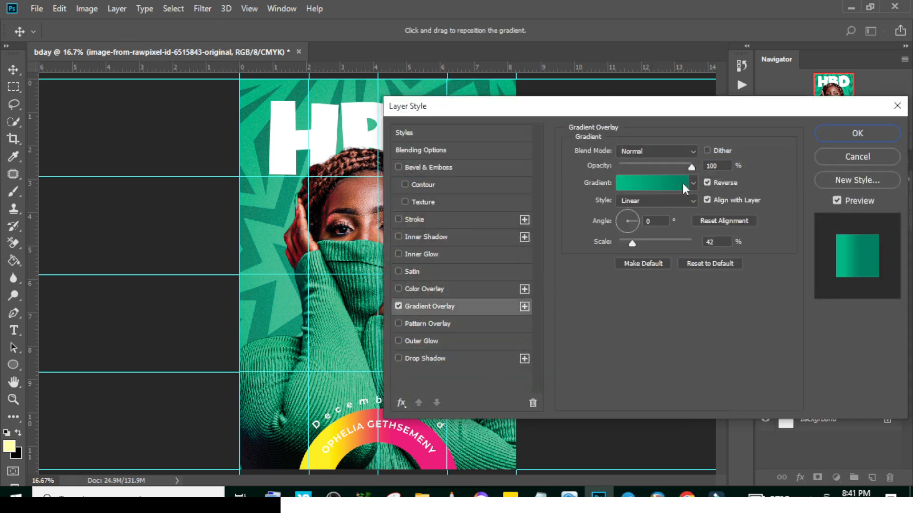
click(653, 187)
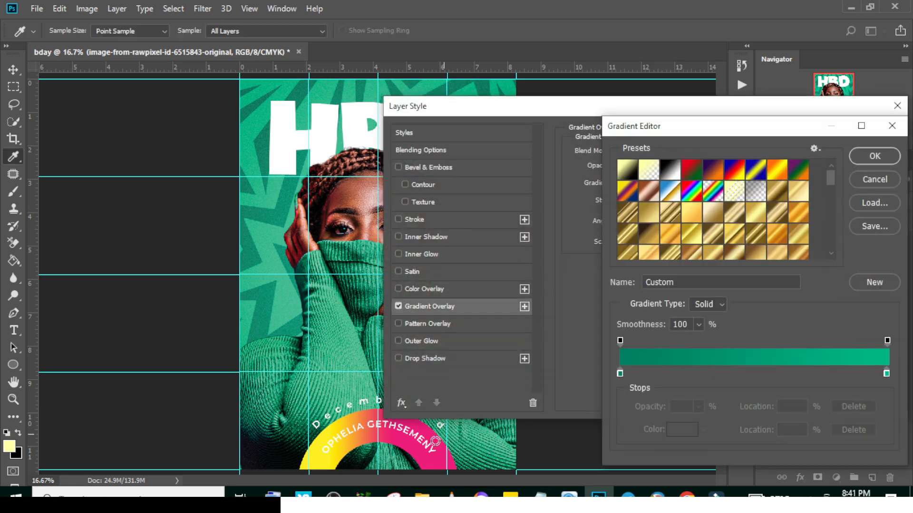
click(871, 151)
drag(656, 106, 754, 95)
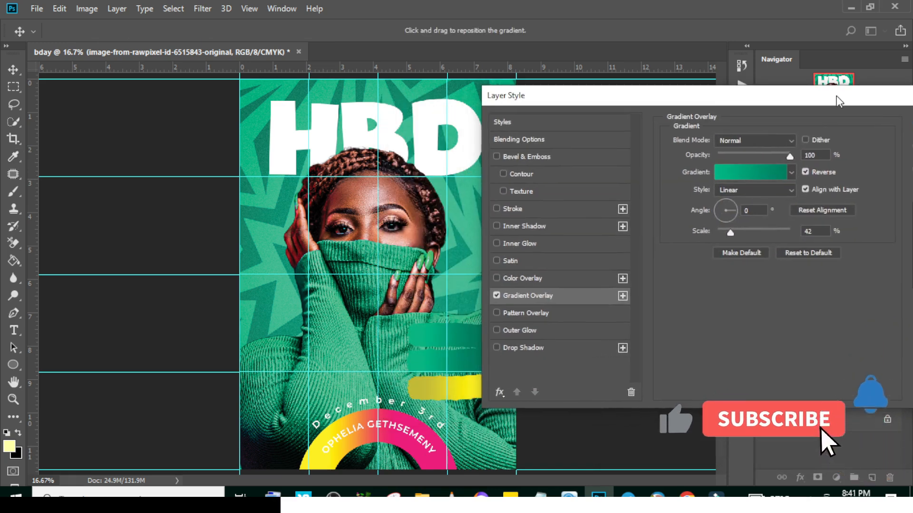
Set the first stop of the top strip's gradient to pink ff007e, sampled from the ring
click(755, 173)
click(620, 373)
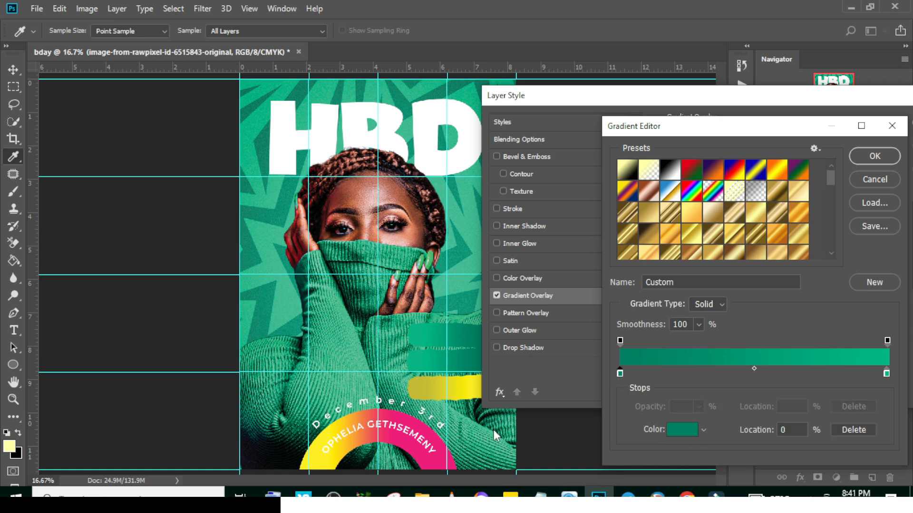
click(412, 425)
click(845, 245)
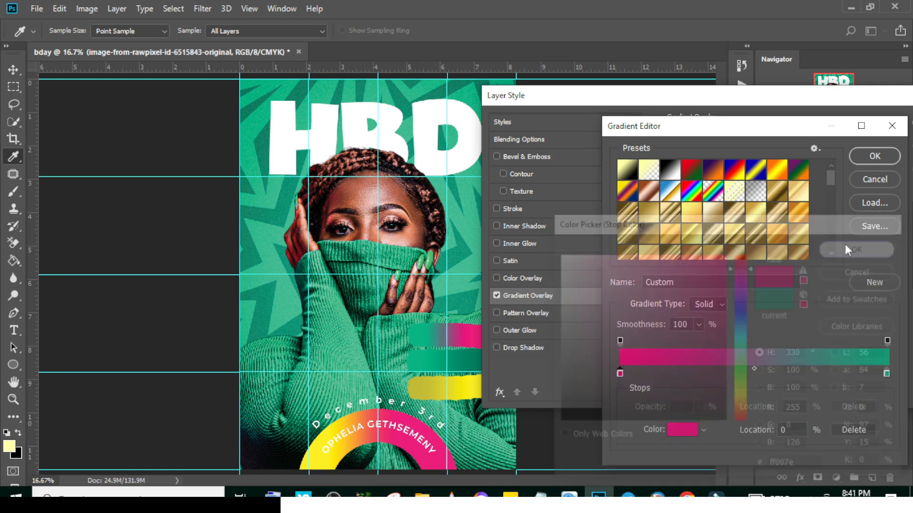
Set the end stop of the top strip's gradient to dark pink 9a1356, apply the layer style, and collapse its effects list
click(886, 374)
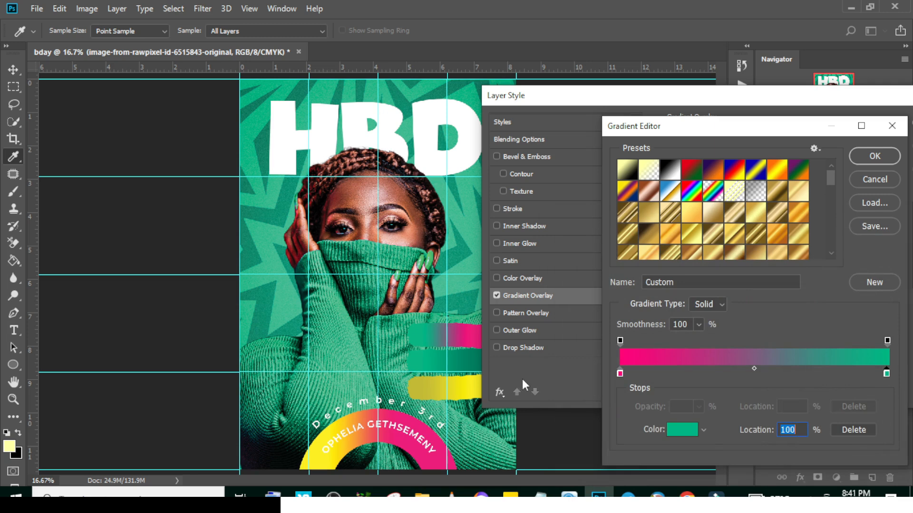
click(426, 438)
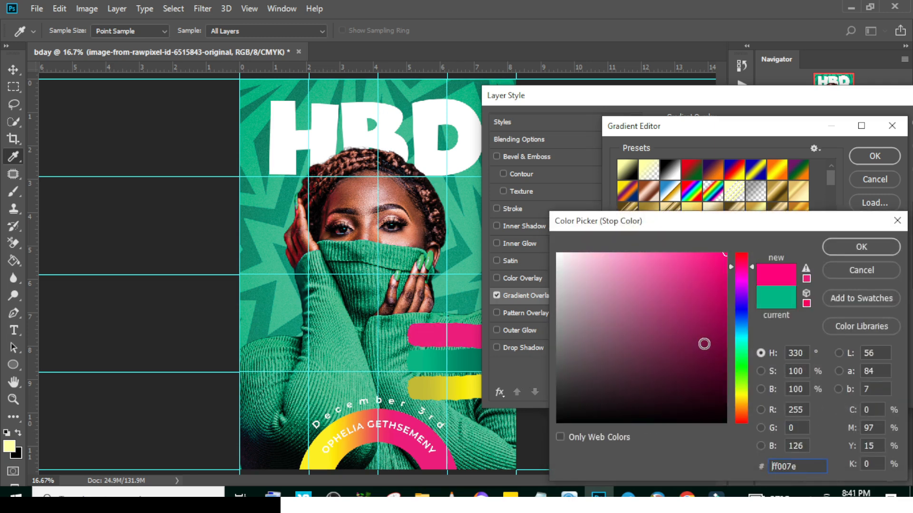
click(705, 321)
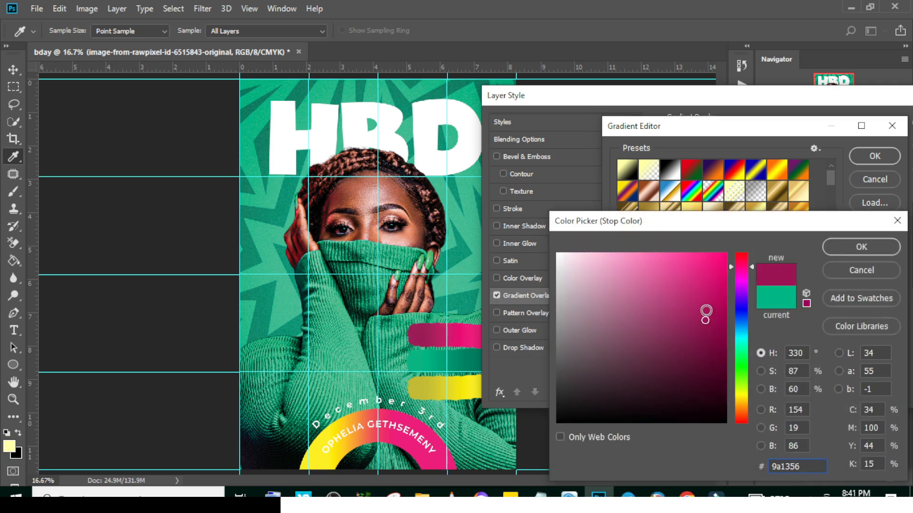
click(852, 246)
click(872, 157)
drag(822, 104, 749, 103)
click(863, 124)
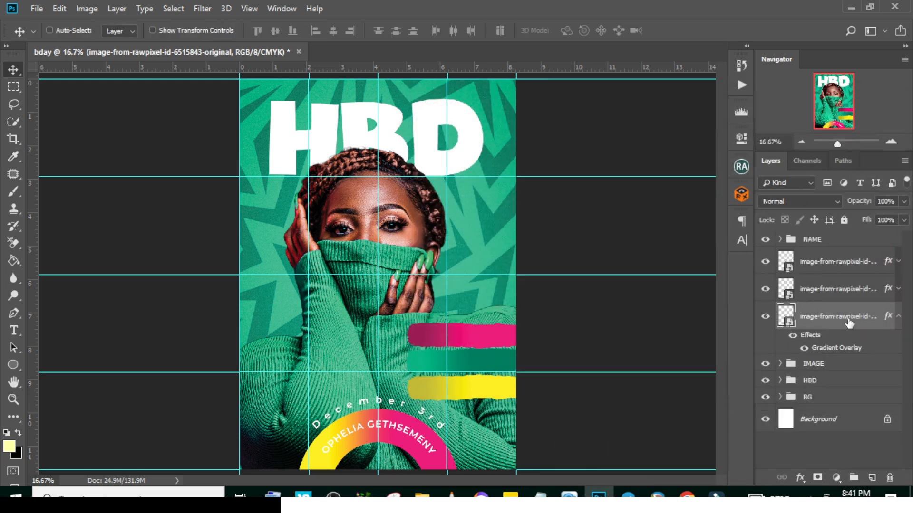
click(899, 317)
Cut Long Life from the Notepad text and paste it as a new text layer just above the top strip
key(t)
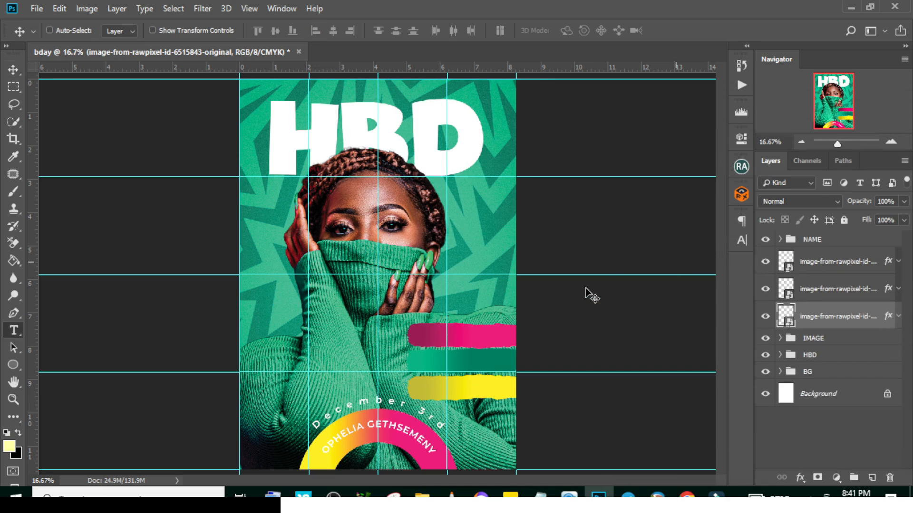
click(427, 303)
key(alt+Tab)
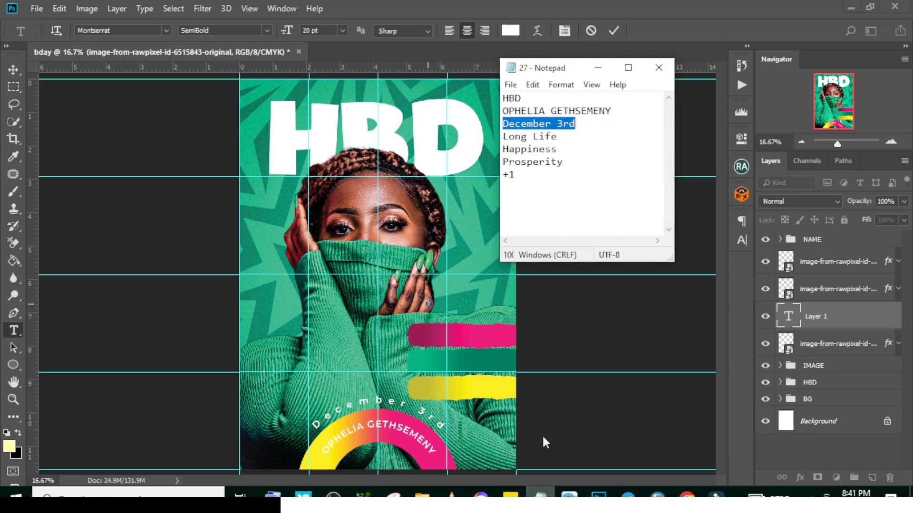
drag(504, 137, 614, 136)
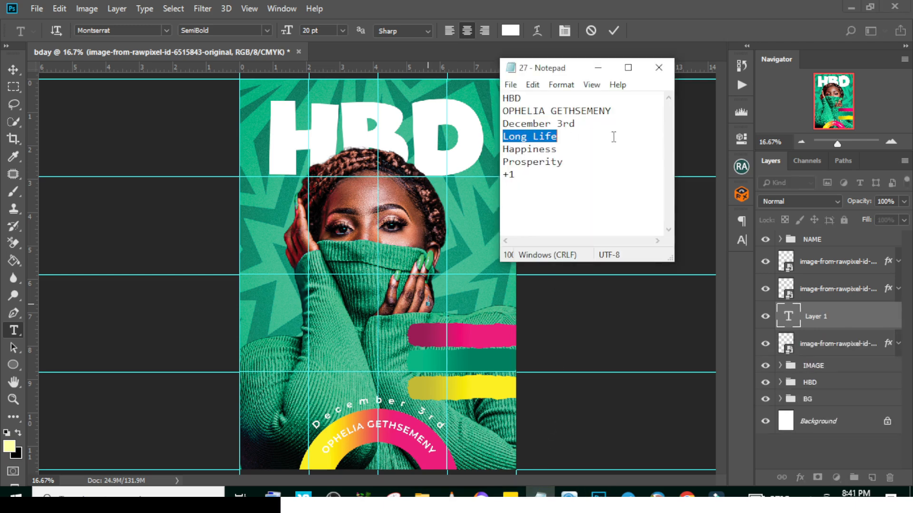
key(ctrl+x)
click(560, 17)
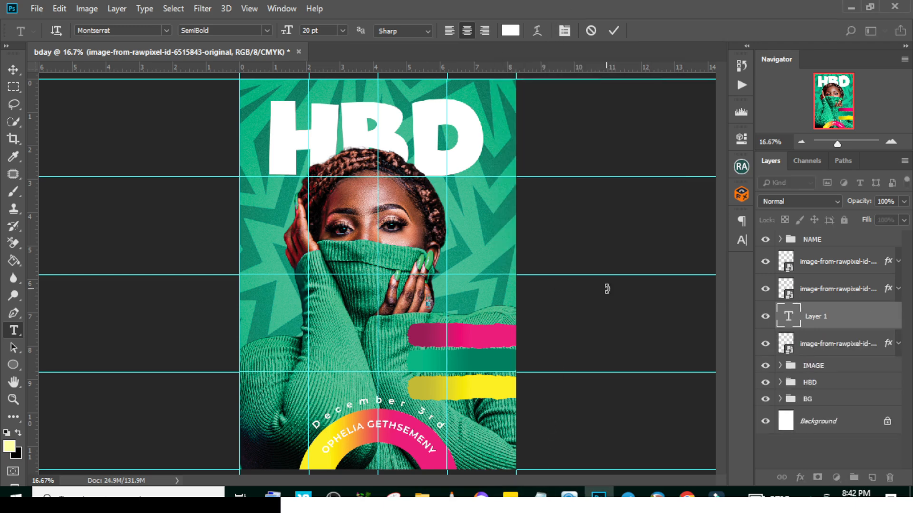
key(ctrl+v)
click(821, 315)
key(v)
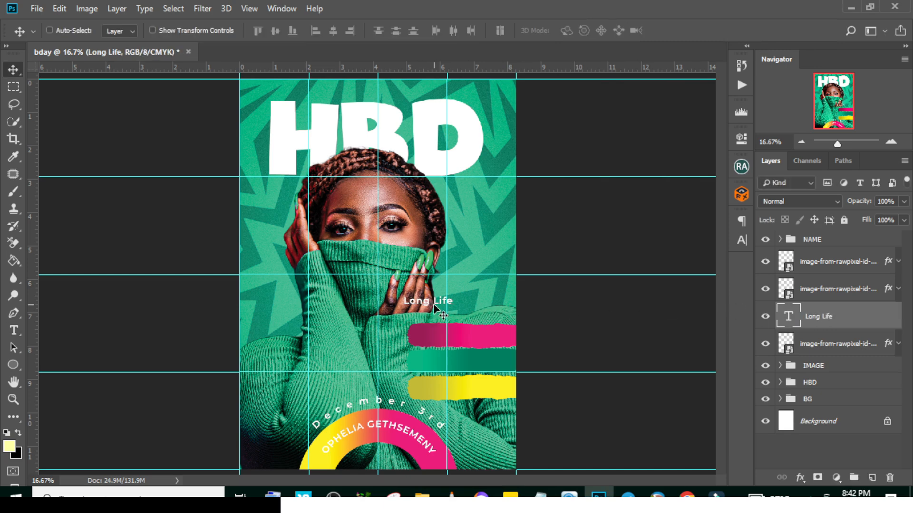
Move the Long Life text onto the pink strip, left-align its paragraph, and reposition it on the strip
drag(436, 308, 469, 339)
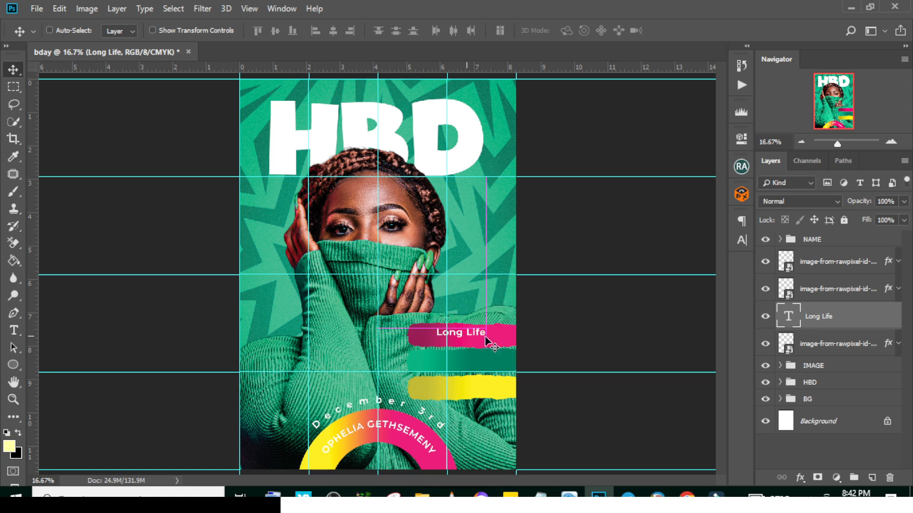
click(740, 222)
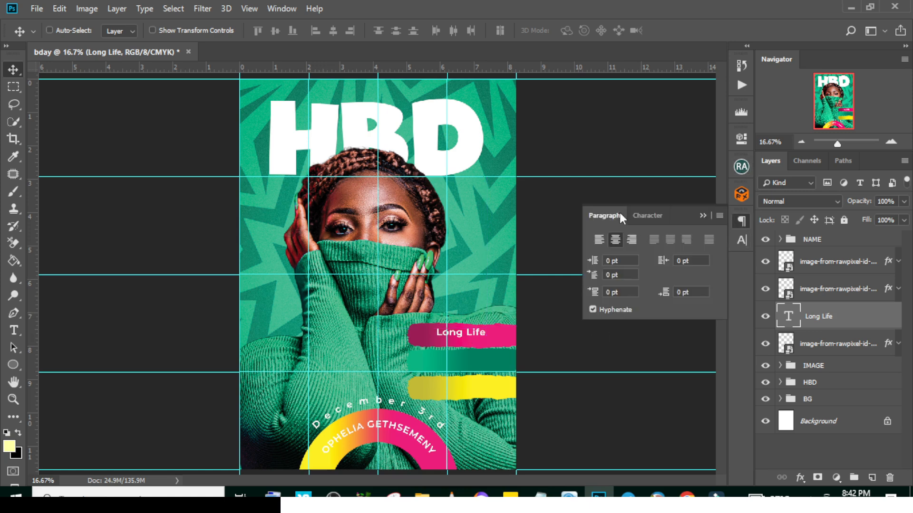
click(600, 238)
drag(477, 339, 451, 346)
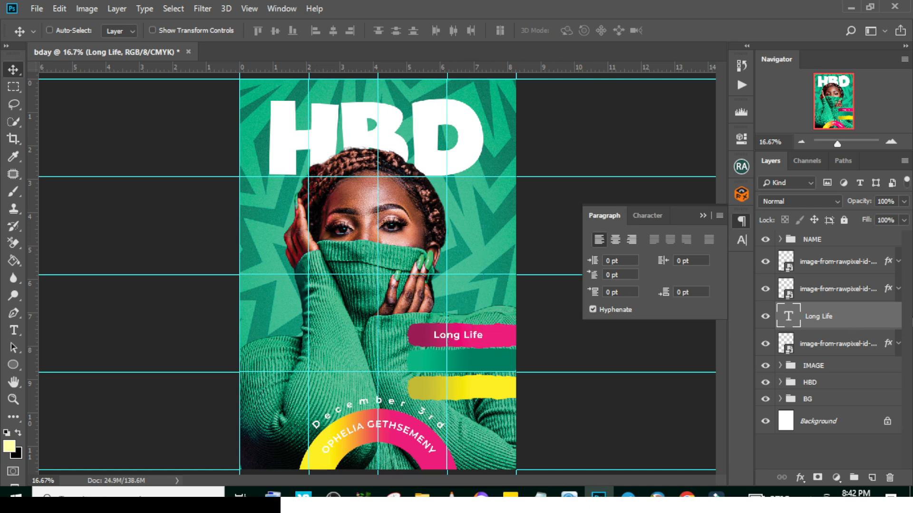
click(644, 215)
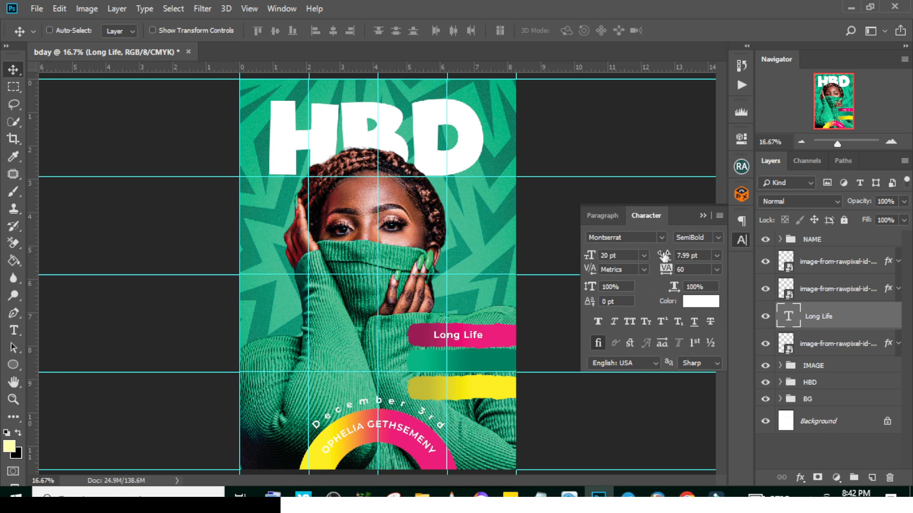
Duplicate the Long Life text onto the green strip and place both text layers above the strip layers
key(ctrl+j)
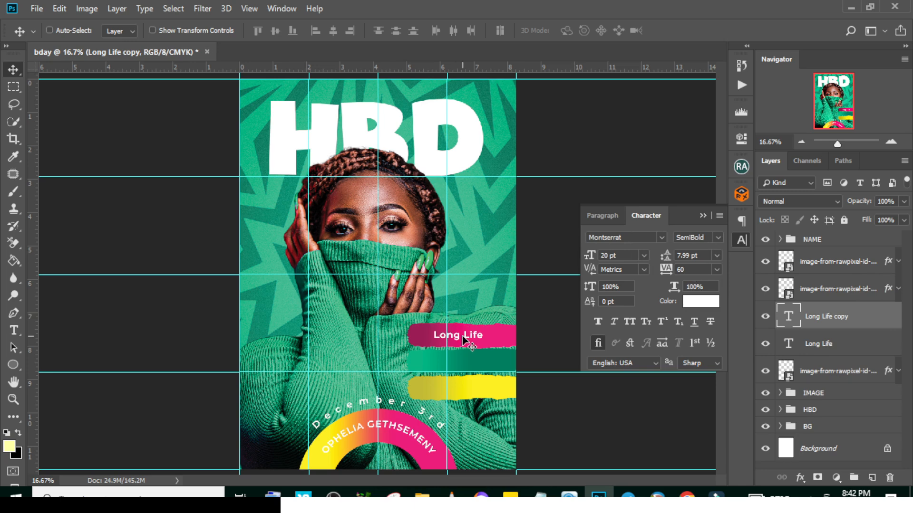
drag(463, 336, 463, 367)
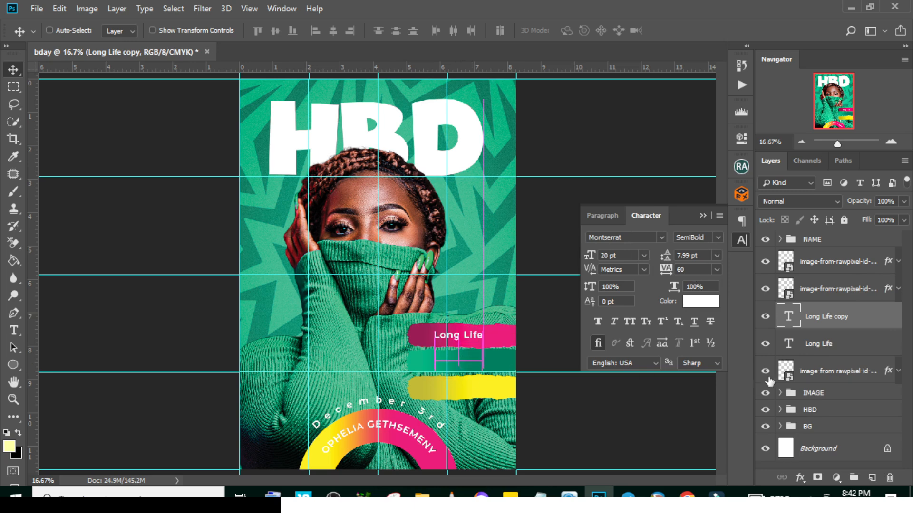
double_click(828, 341)
click(855, 323)
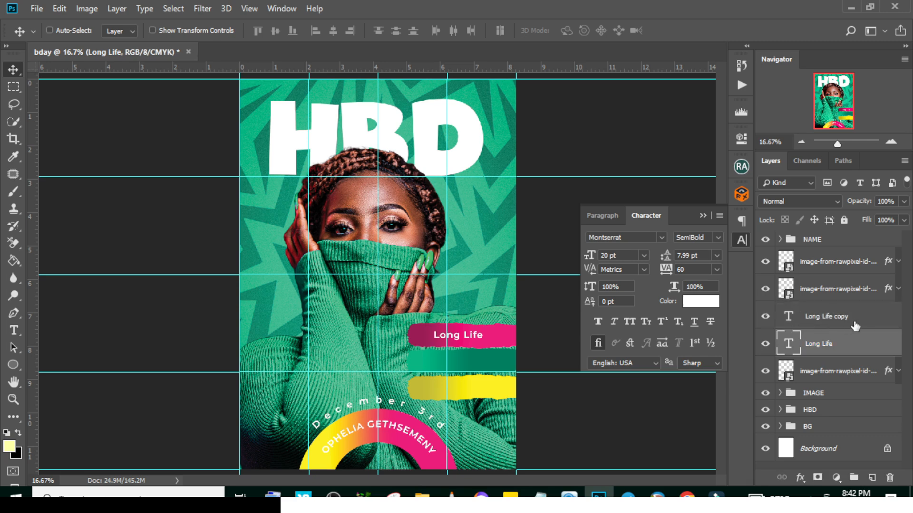
shift+click(846, 336)
drag(840, 316, 827, 252)
Replace the copied text on the green strip with Happiness from the Notepad text and nudge it up to centre on the strip
click(540, 497)
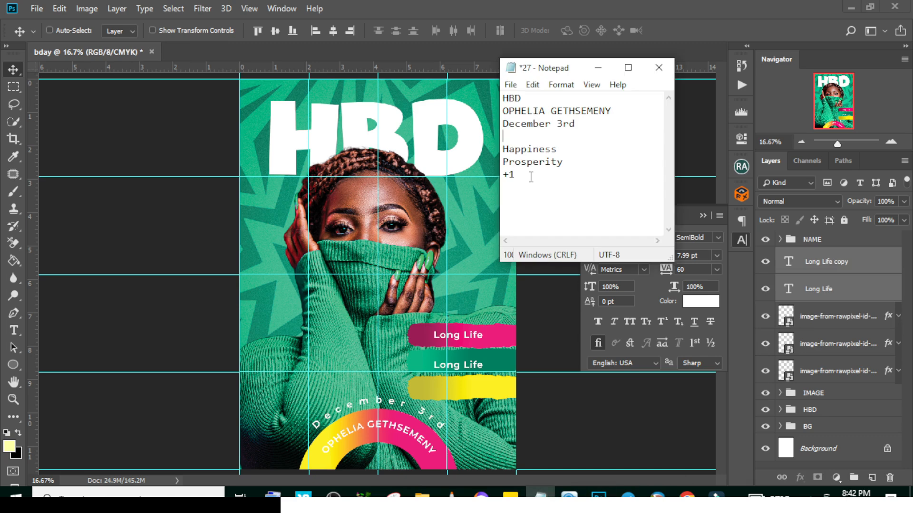
drag(503, 149, 586, 145)
key(ctrl+c)
click(598, 68)
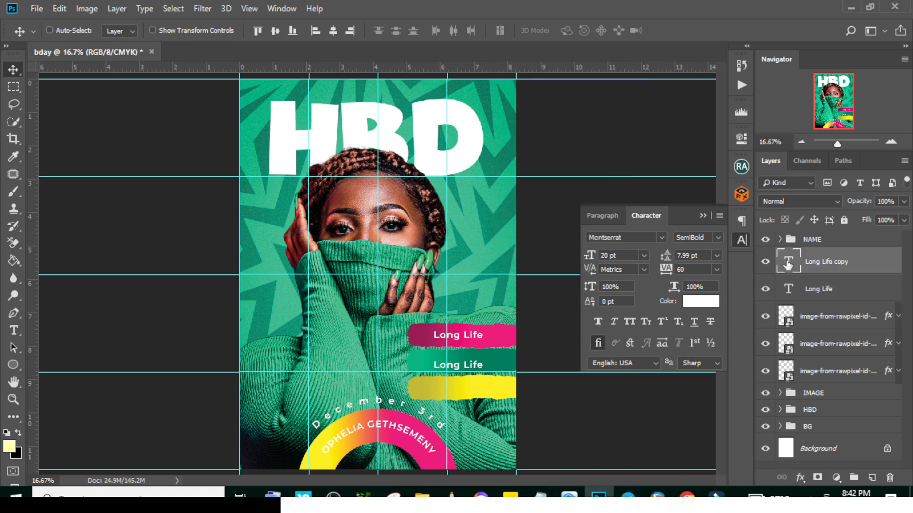
double_click(788, 262)
key(ctrl+v)
key(ctrl+Return)
key(Up)
key(Up)
key(Up)
key(Up)
key(Up)
key(Up)
key(Up)
key(Up)
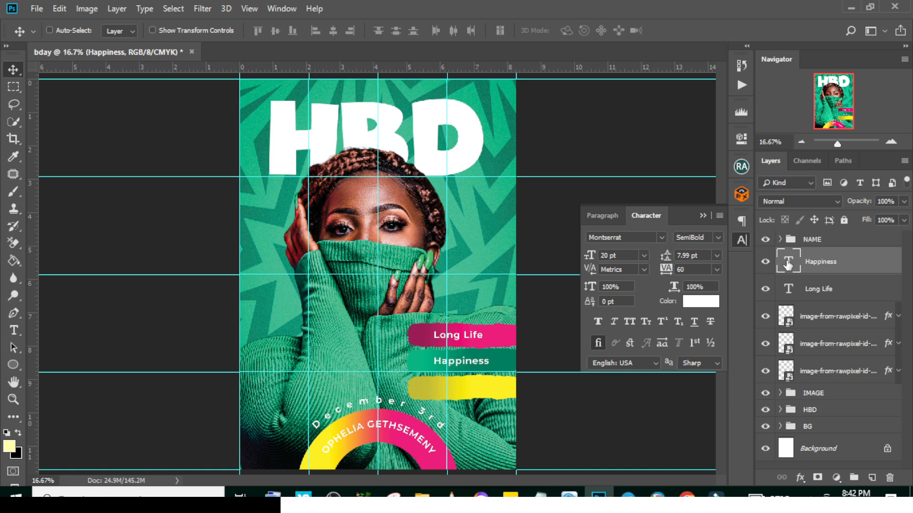
Duplicate the Happiness text onto the yellow strip and replace its wording with Prosperity from the Notepad text
click(552, 495)
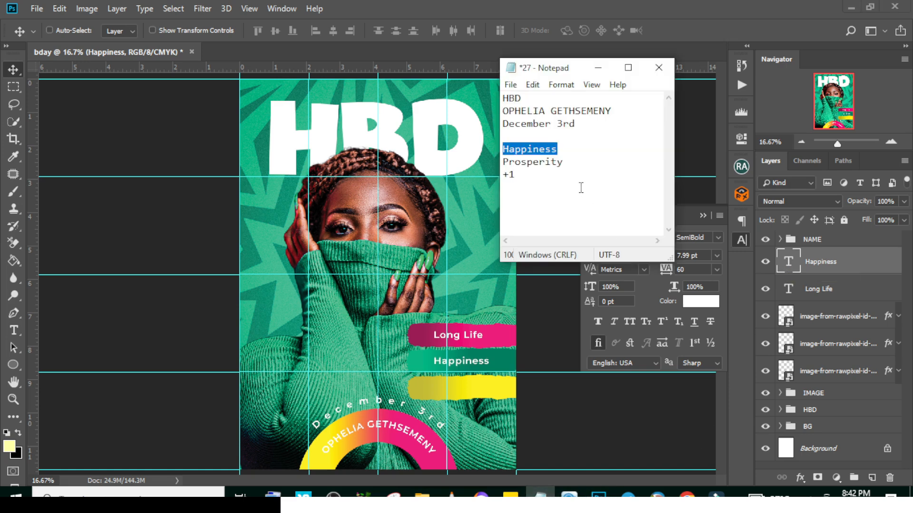
drag(566, 164, 493, 164)
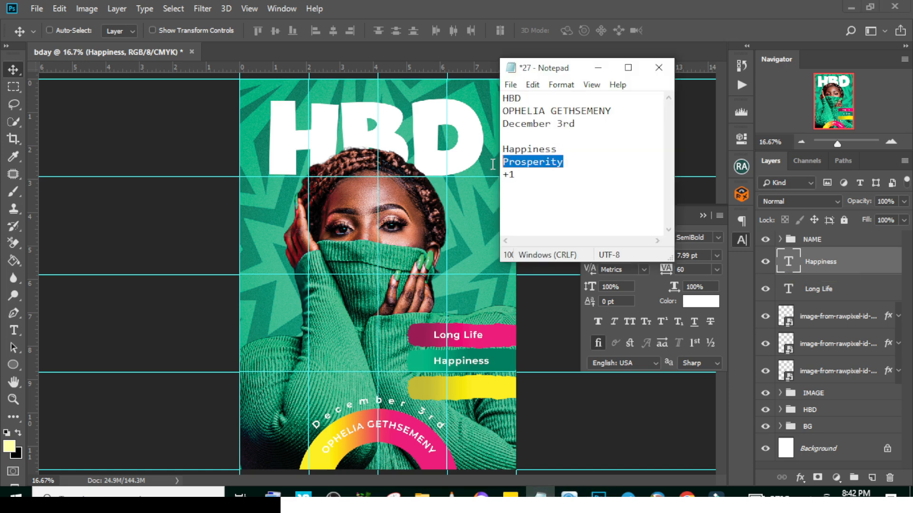
click(500, 3)
key(ctrl+j)
drag(562, 357, 562, 384)
double_click(791, 264)
key(ctrl+v)
key(ctrl+Return)
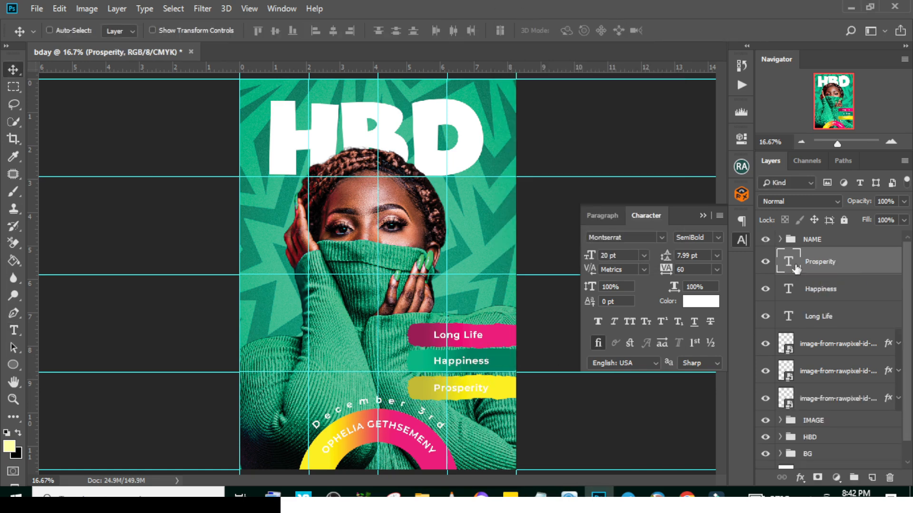
Group the three strips and their texts as PAPERS and move the group above the NAME group
shift+click(816, 403)
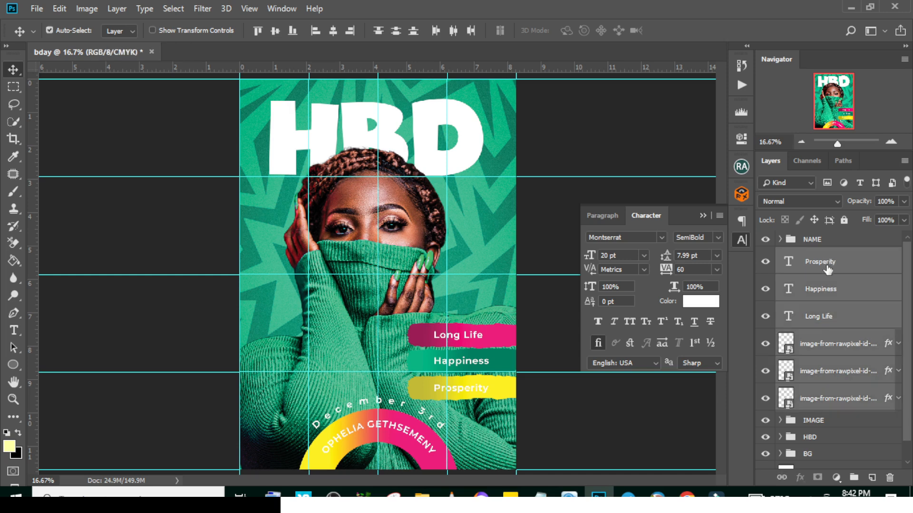
key(ctrl+g)
double_click(812, 257)
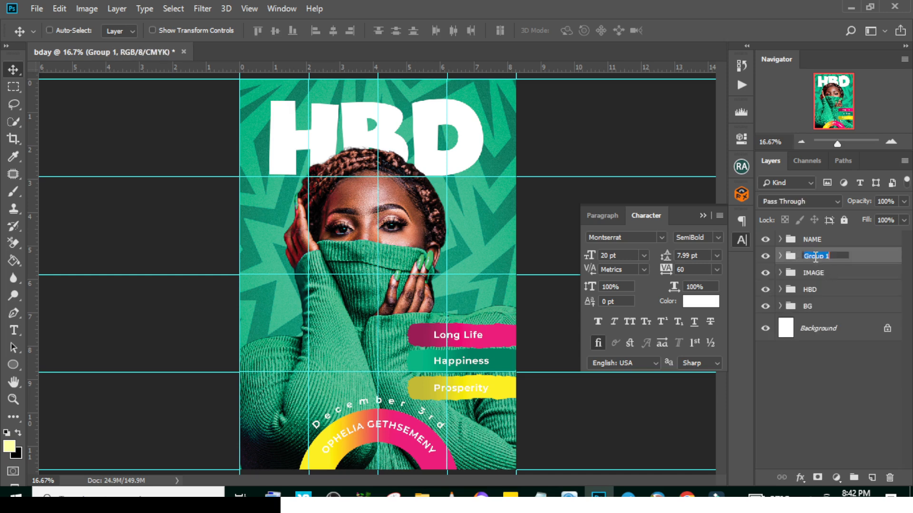
text(PAPERS)
key(Return)
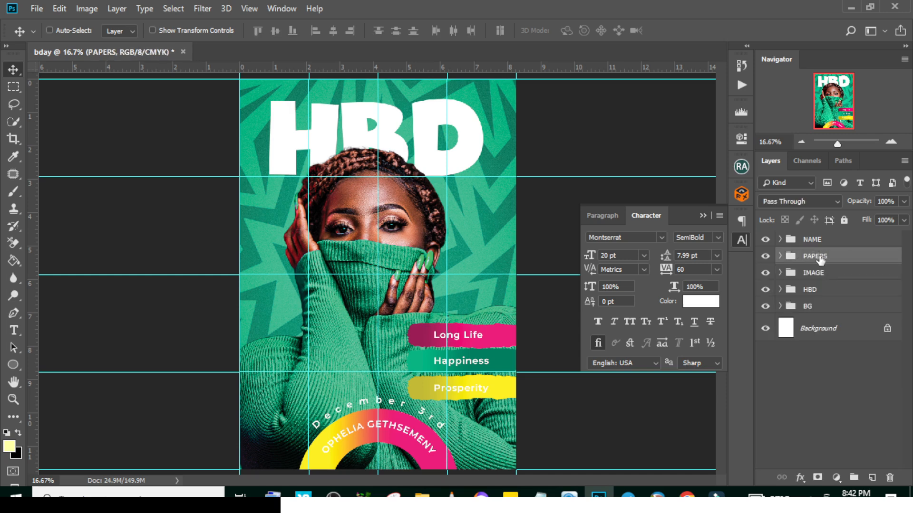
drag(828, 257, 817, 234)
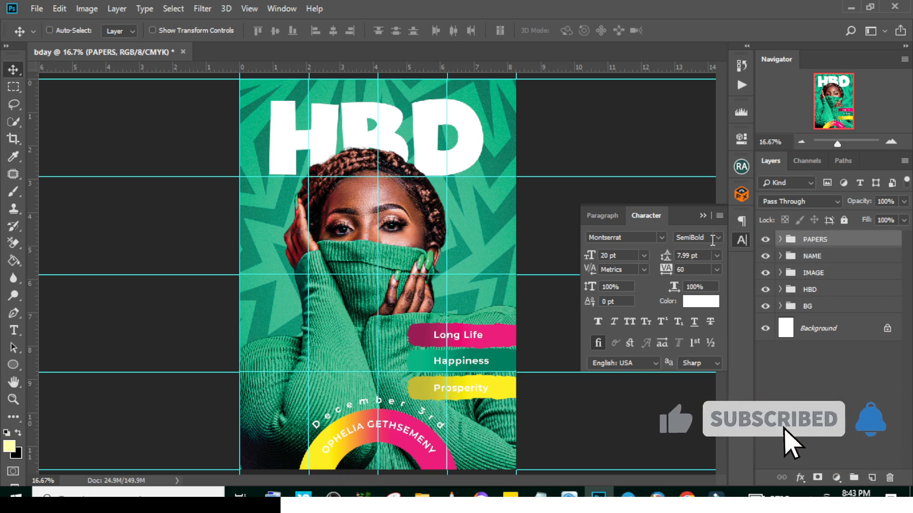
Add the text 1 on the background beside the woman's face and set its font to Wicked Mouse Regular
click(702, 217)
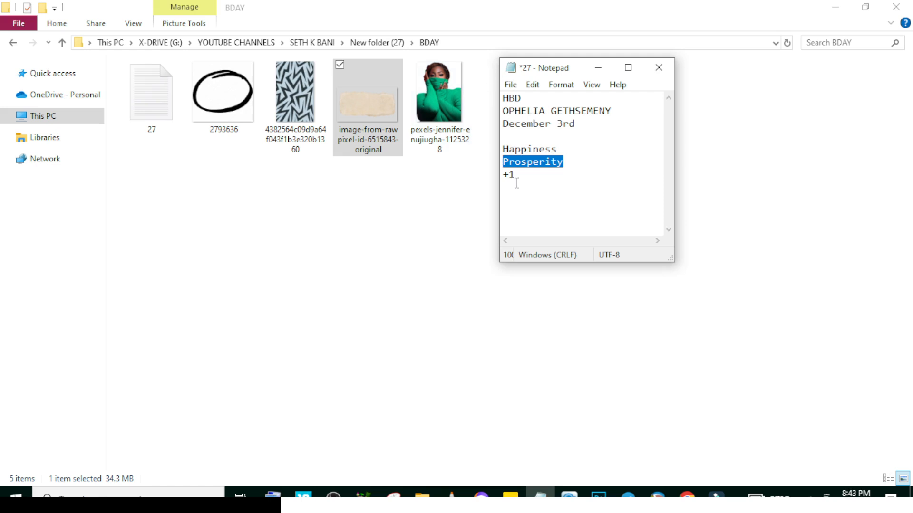
click(515, 175)
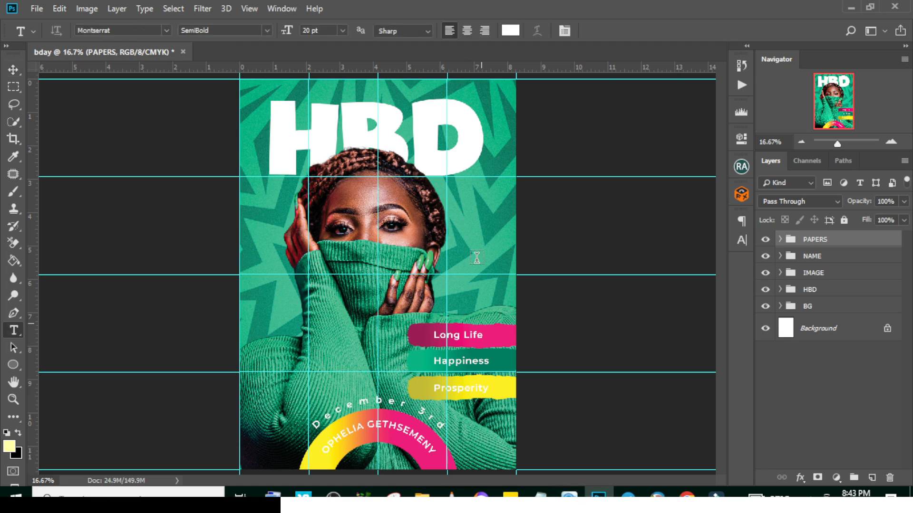
click(475, 229)
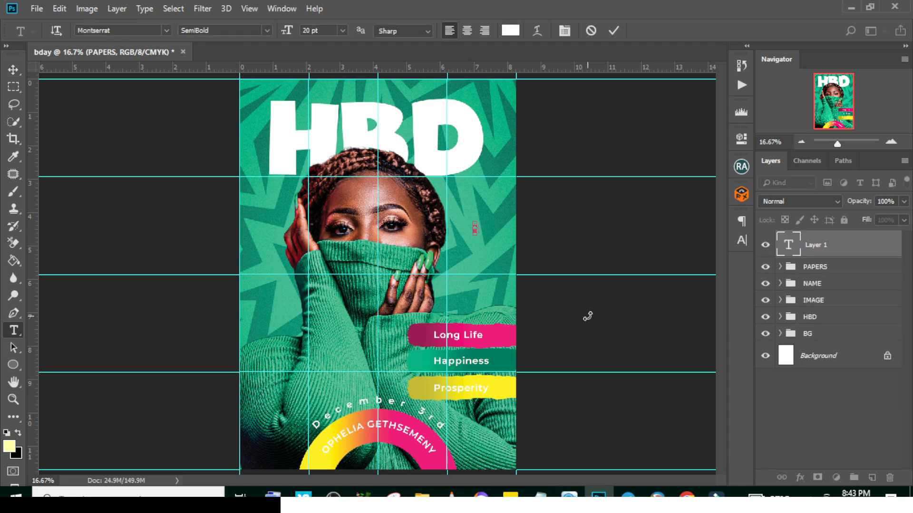
text(1)
click(829, 245)
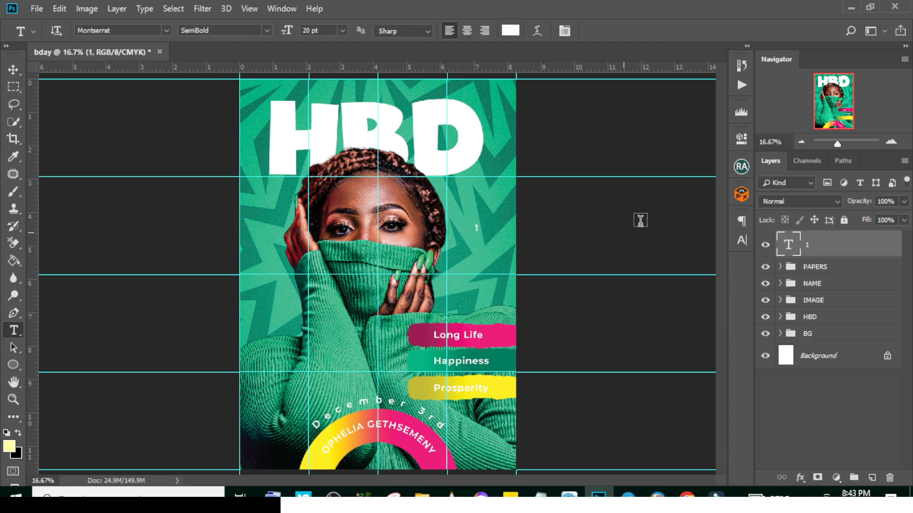
click(741, 241)
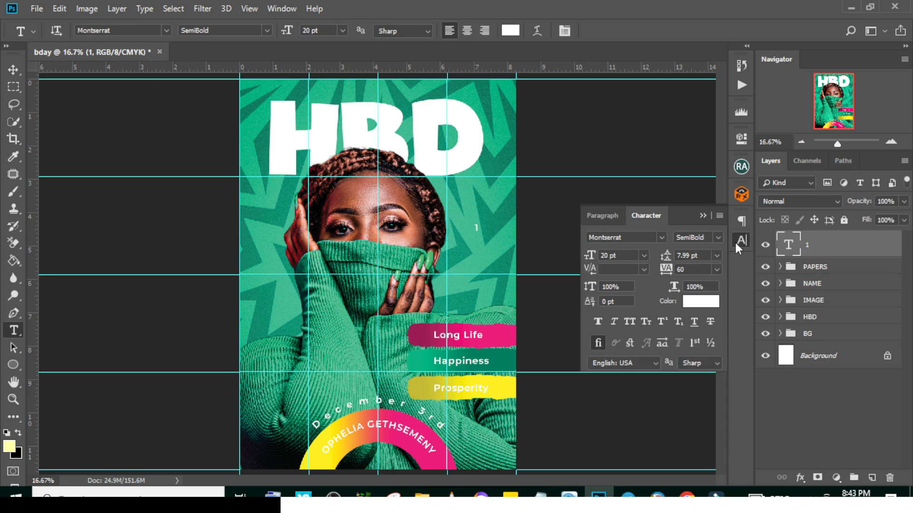
click(660, 239)
click(656, 275)
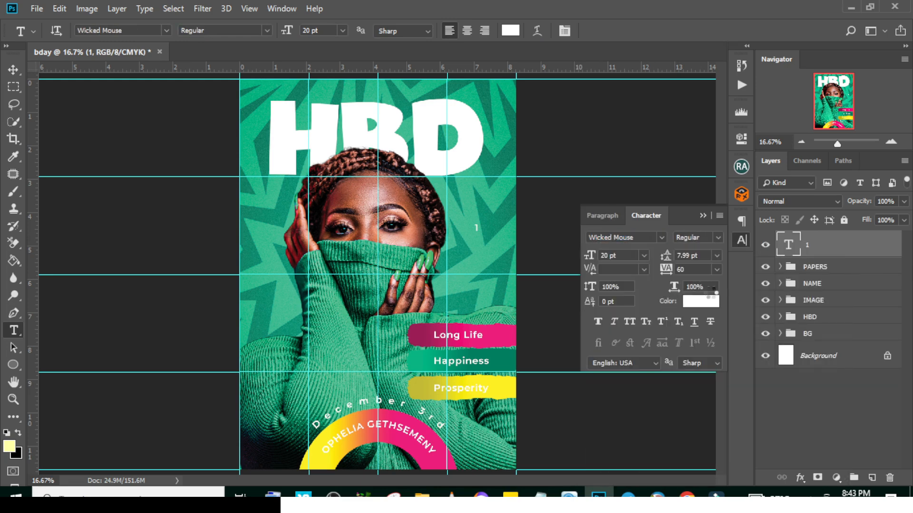
Scale the number 1 up to about 67 pt with Free Transform
key(ctrl+t)
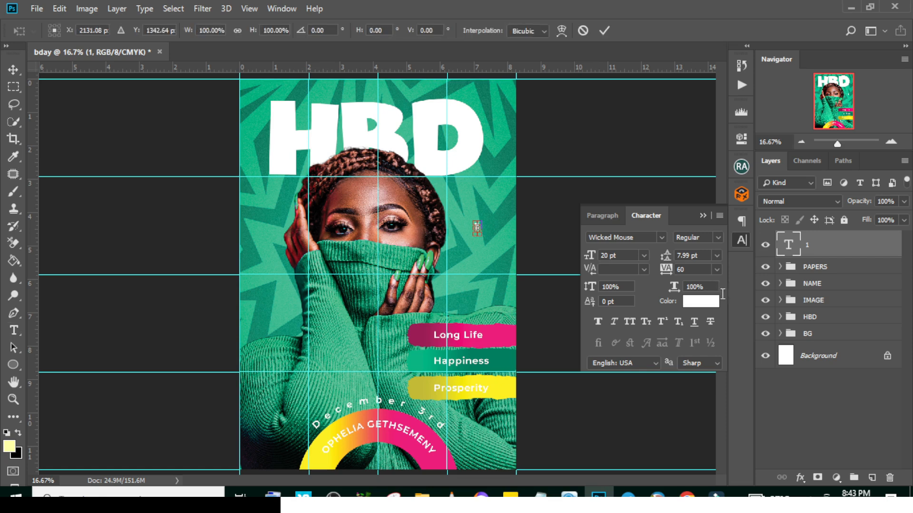
drag(482, 216, 499, 202)
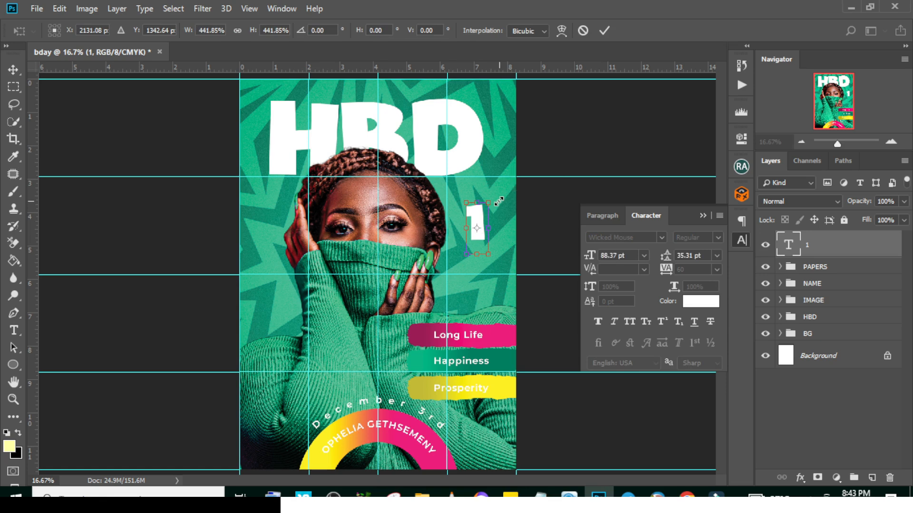
key(Return)
key(t)
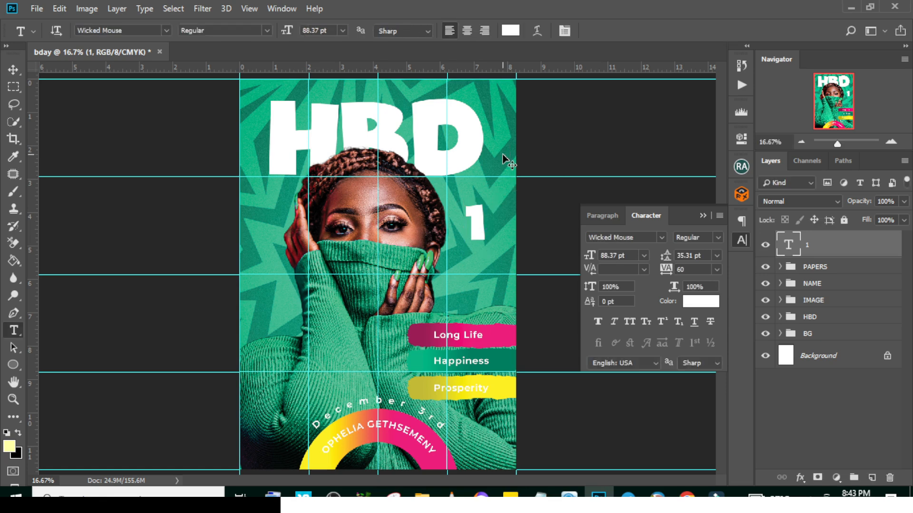
key(ctrl+t)
drag(487, 203, 480, 203)
key(Return)
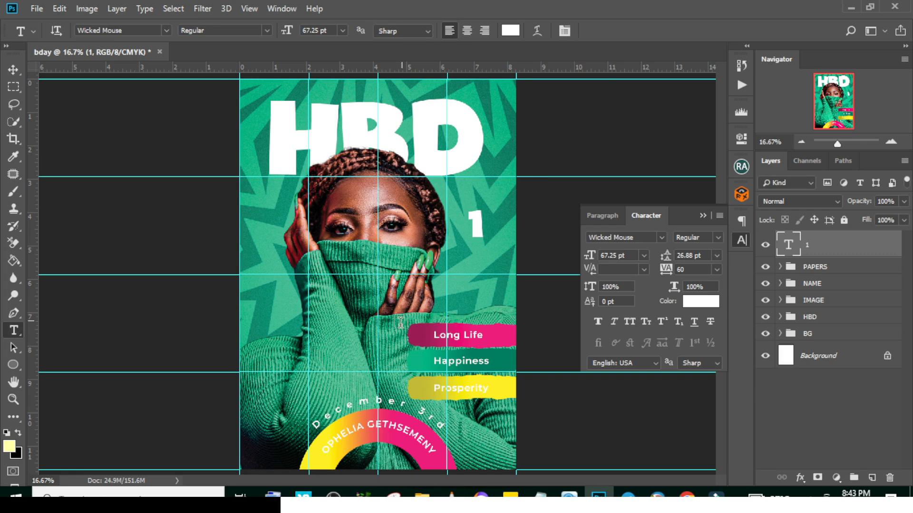
Add the plus sign from the Notepad text as a separate text layer on the background below the number 1
click(468, 295)
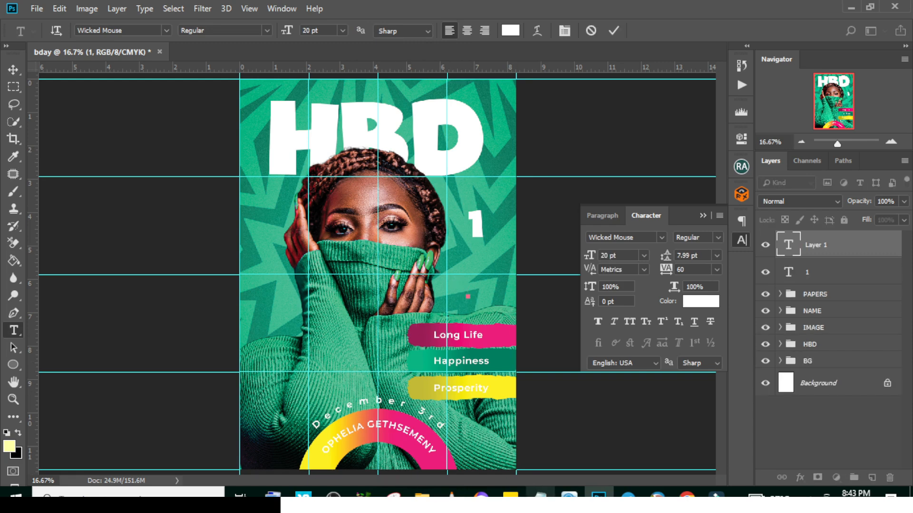
click(540, 498)
drag(509, 174, 489, 172)
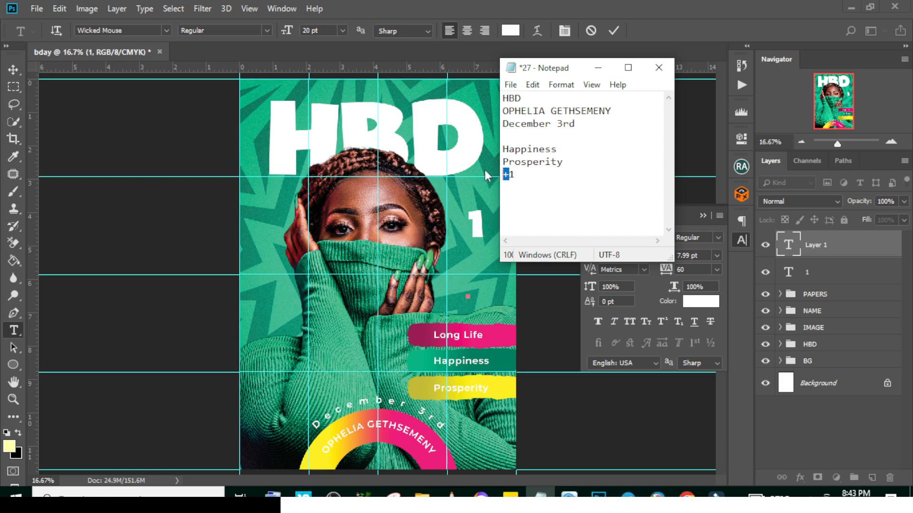
click(512, 6)
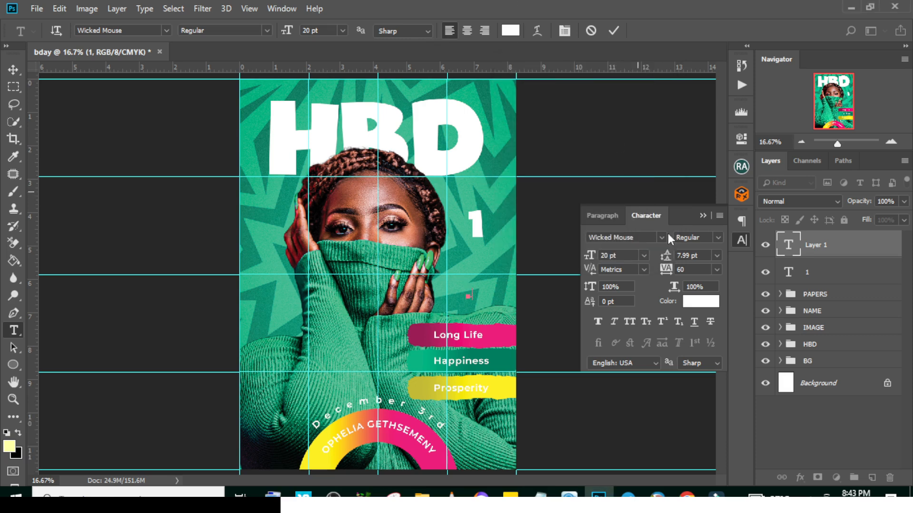
click(814, 244)
Set the plus sign to Montserrat ExtraBold at 60 pt and place it directly in front of the 1
click(661, 237)
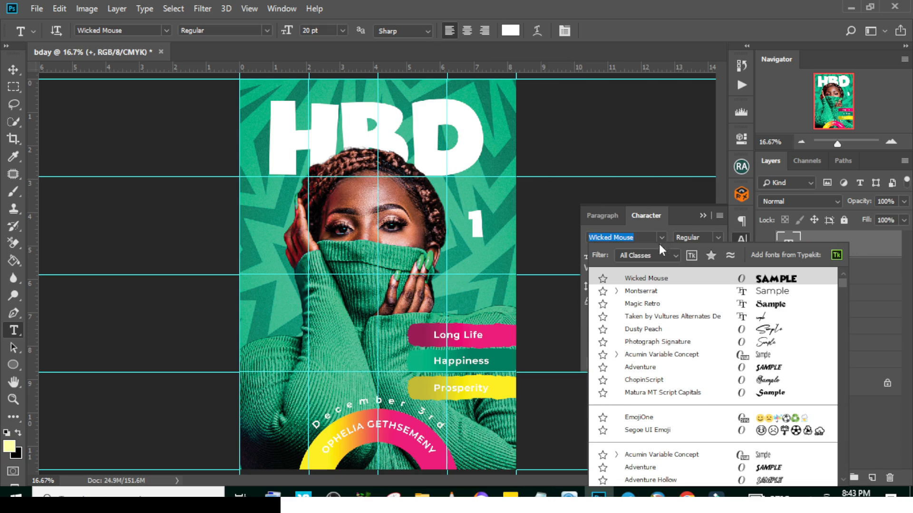
click(649, 285)
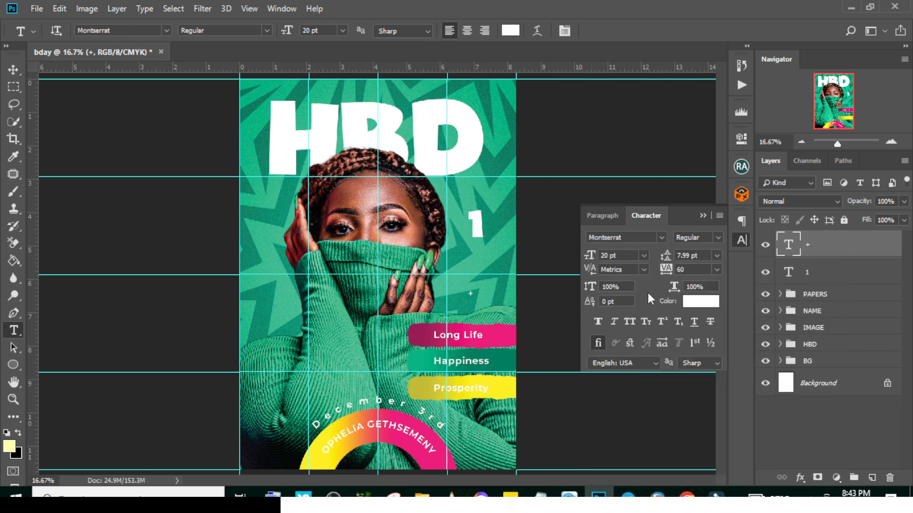
click(616, 255)
click(718, 238)
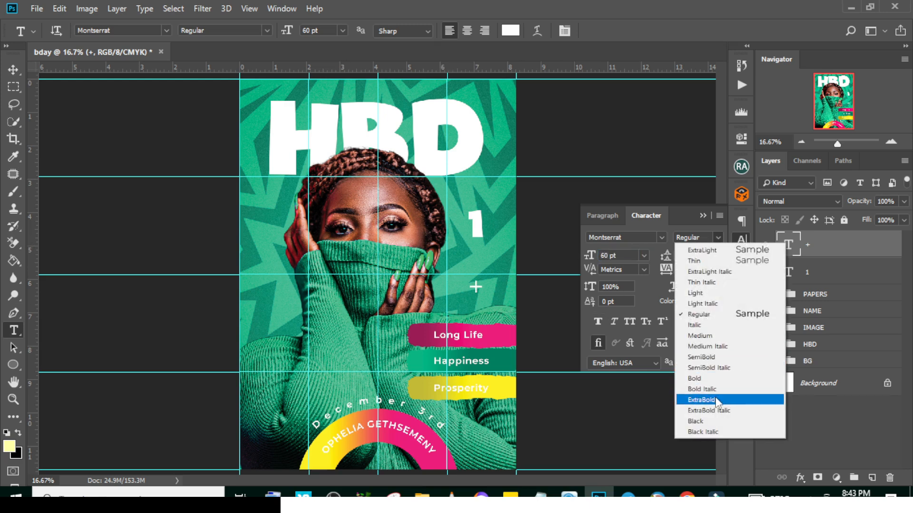
click(715, 400)
key(v)
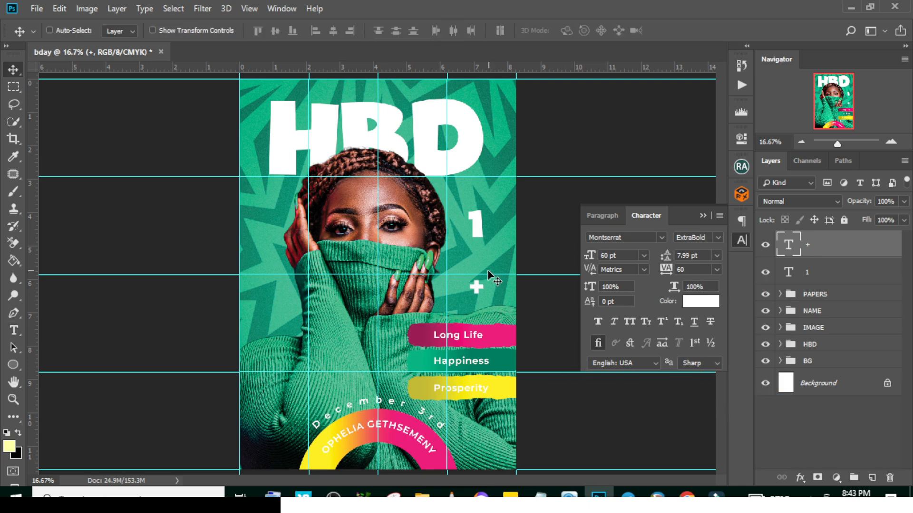
drag(475, 291, 460, 233)
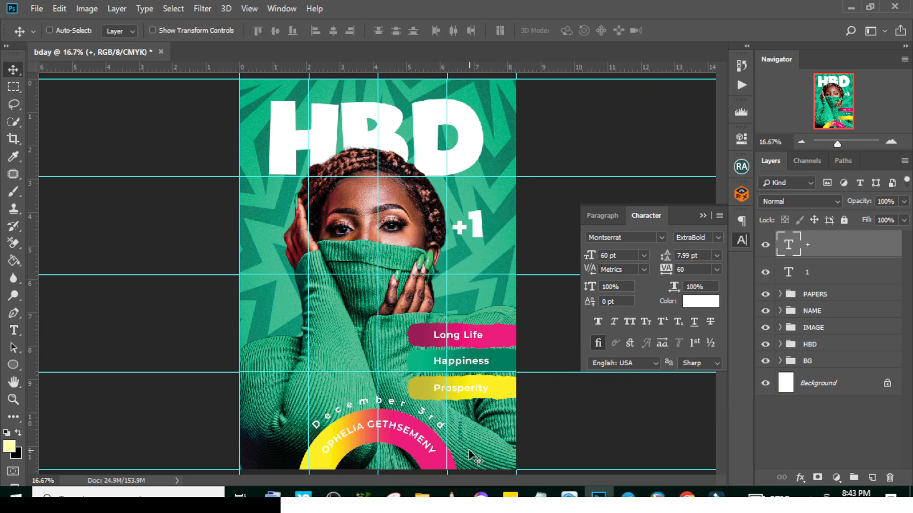
Place the hand-drawn circle image 2793636 in the flyer and scale it down to encircle the +1
click(423, 496)
drag(223, 96, 479, 270)
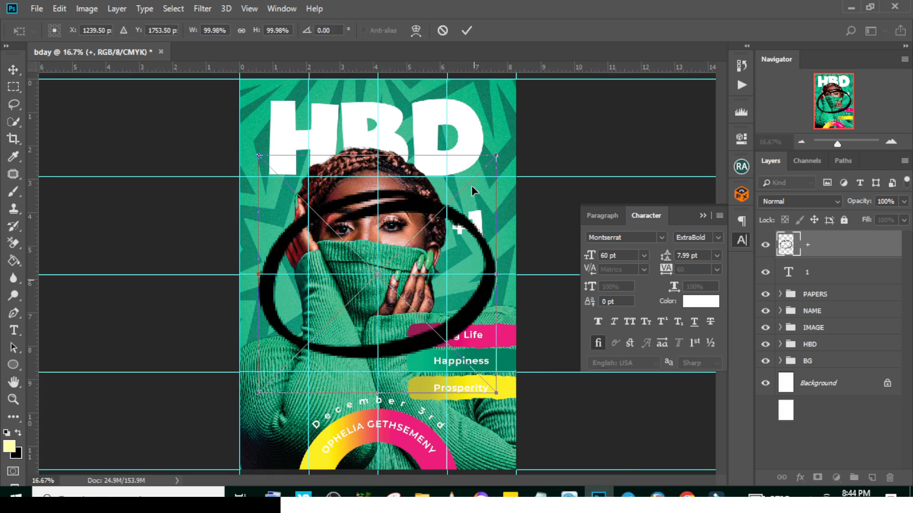
drag(429, 186, 496, 222)
drag(507, 267, 501, 261)
key(Return)
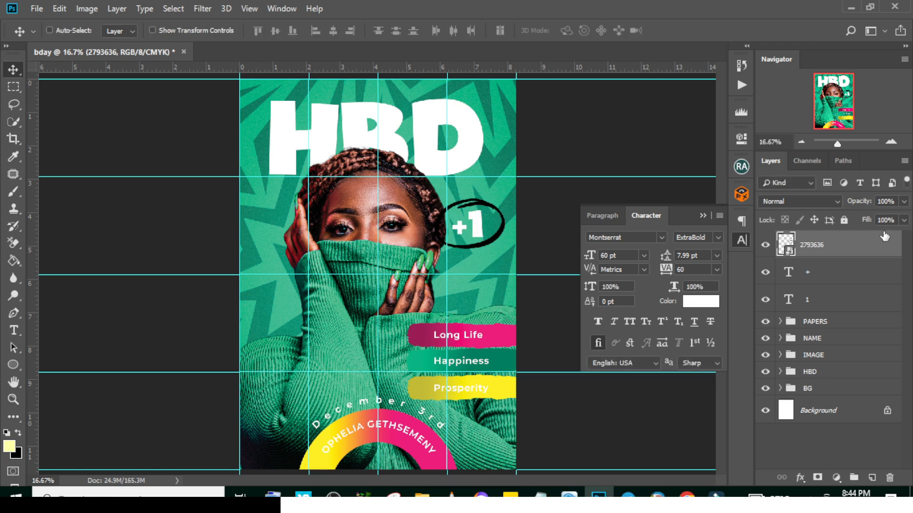
Recolour the hand-drawn circle white with a Color Overlay layer style
double_click(882, 241)
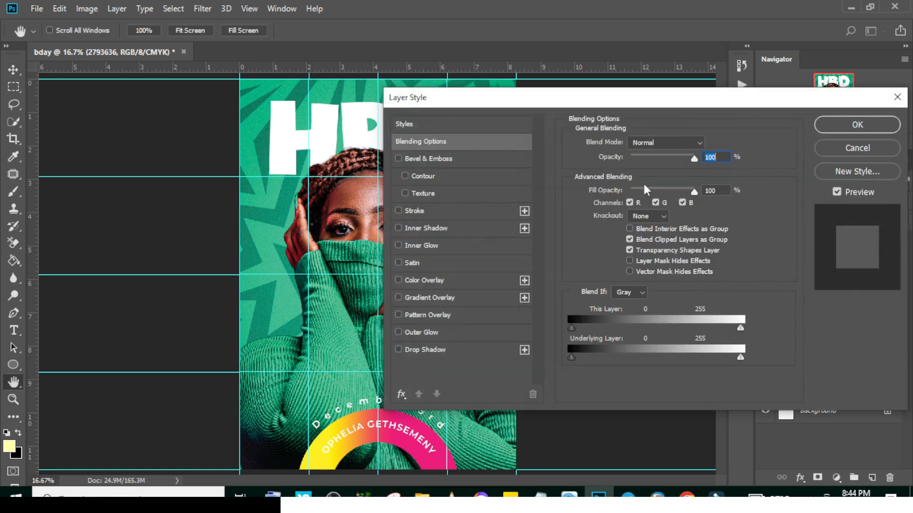
drag(512, 102, 650, 99)
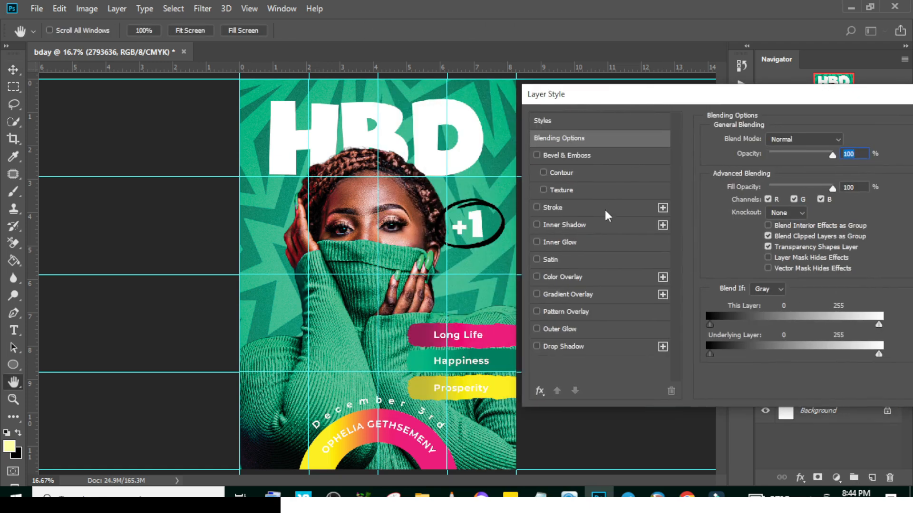
click(570, 277)
click(845, 141)
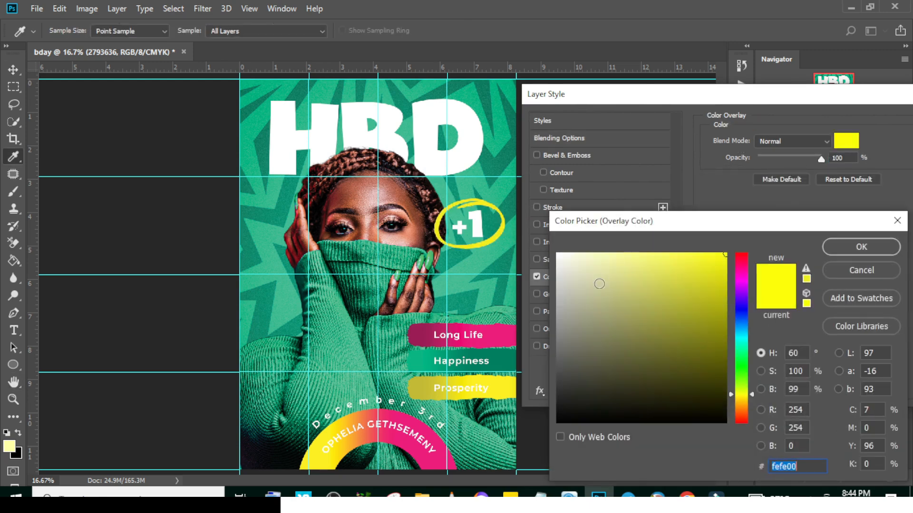
click(563, 257)
click(856, 249)
drag(850, 104, 749, 101)
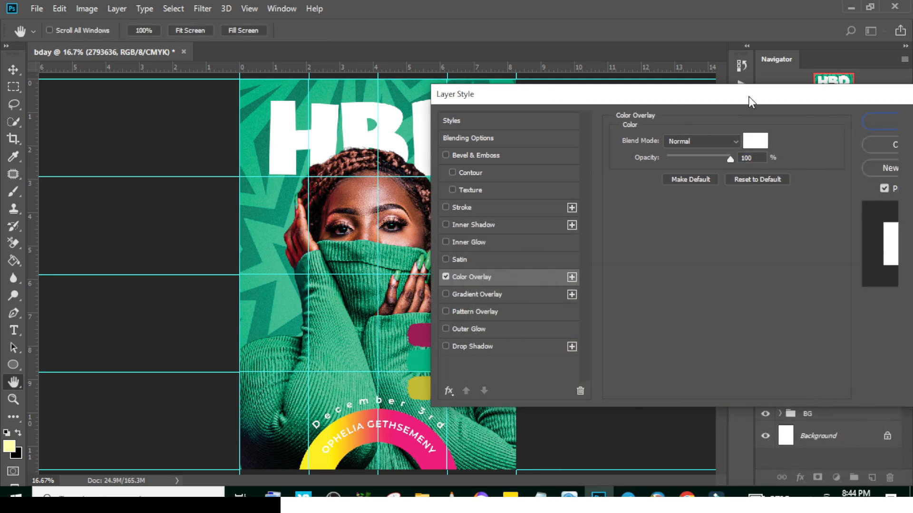
click(893, 121)
Group the circle, plus sign and number layers and name the group 1
shift+click(831, 328)
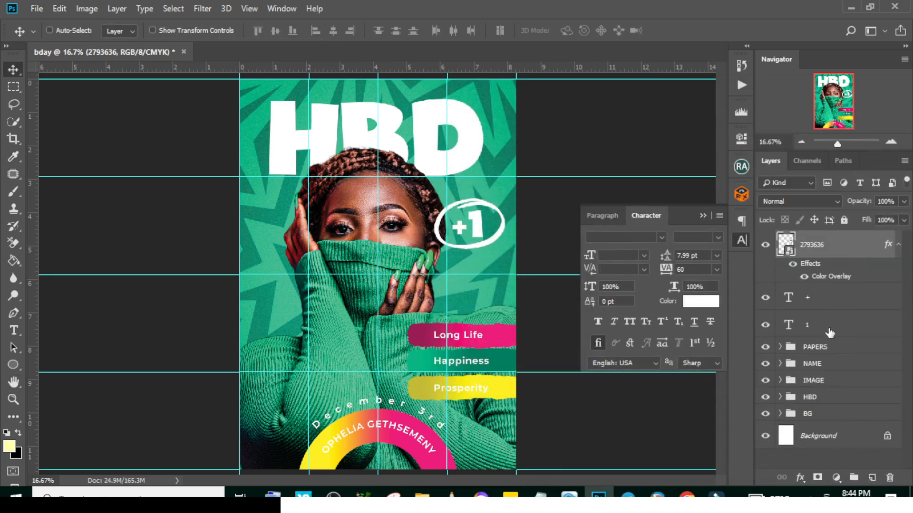
key(ctrl+g)
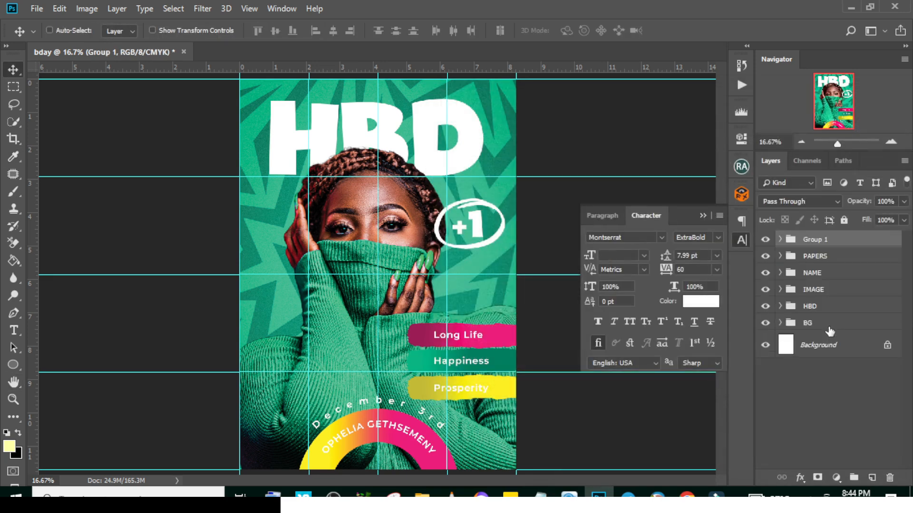
double_click(817, 240)
text(1)
key(Return)
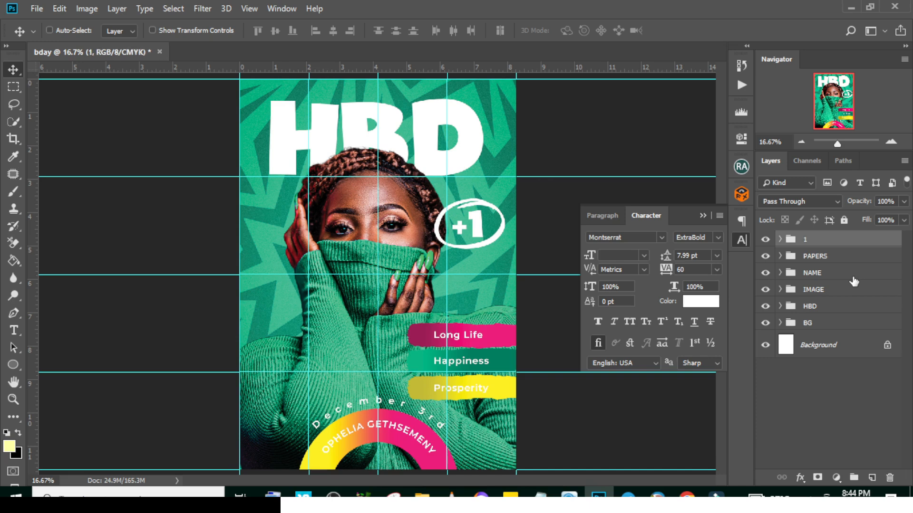
Scale the +1 group to about 80%, rotate it about -23°, and move it onto the background below the woman's raised hand
key(ctrl+t)
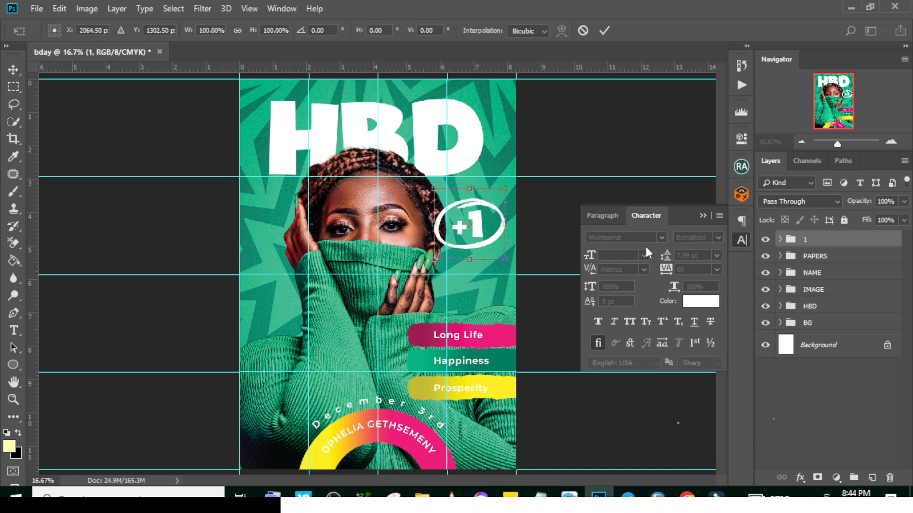
drag(505, 260, 498, 252)
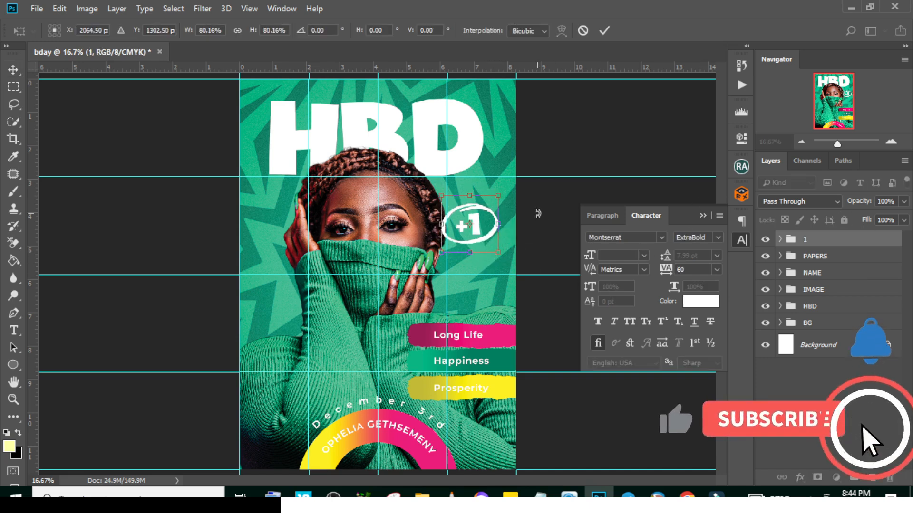
drag(538, 213, 530, 183)
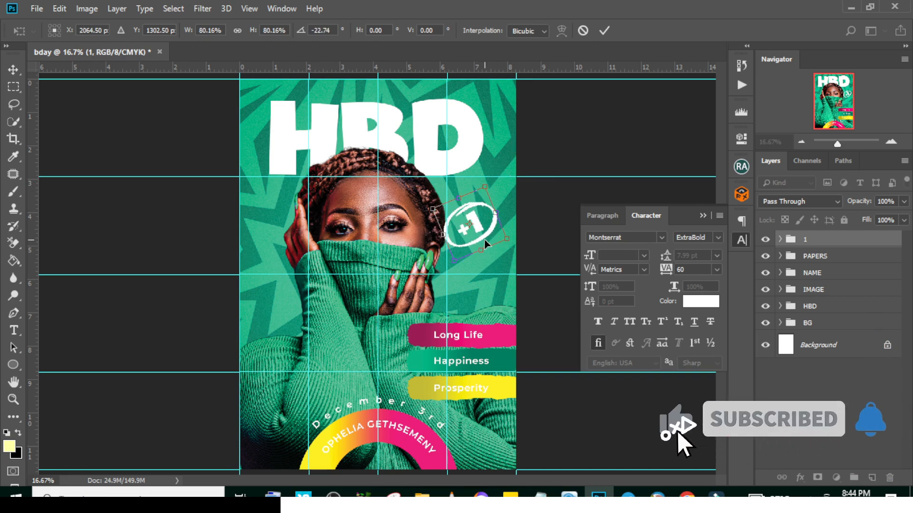
drag(484, 238, 299, 300)
key(Return)
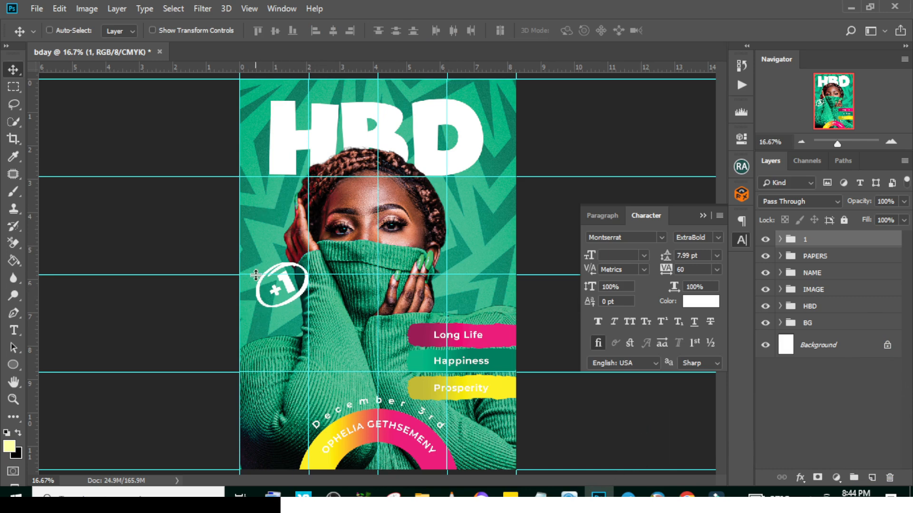
mouse_move(284, 305)
mouse_down()
mouse_move(277, 294)
mouse_move(280, 303)
mouse_move(290, 298)
mouse_up()
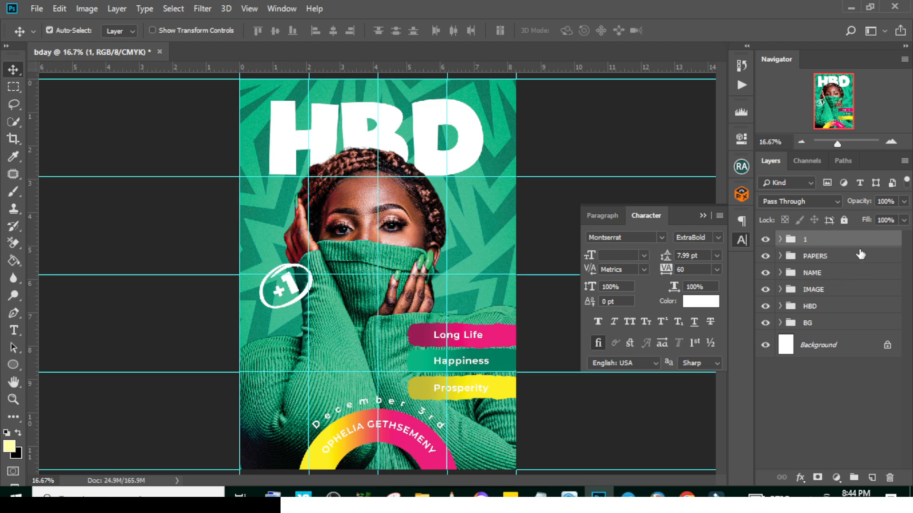
Stamp all visible layers into a new merged layer and convert it to a smart object
key(ctrl+alt+shift+e)
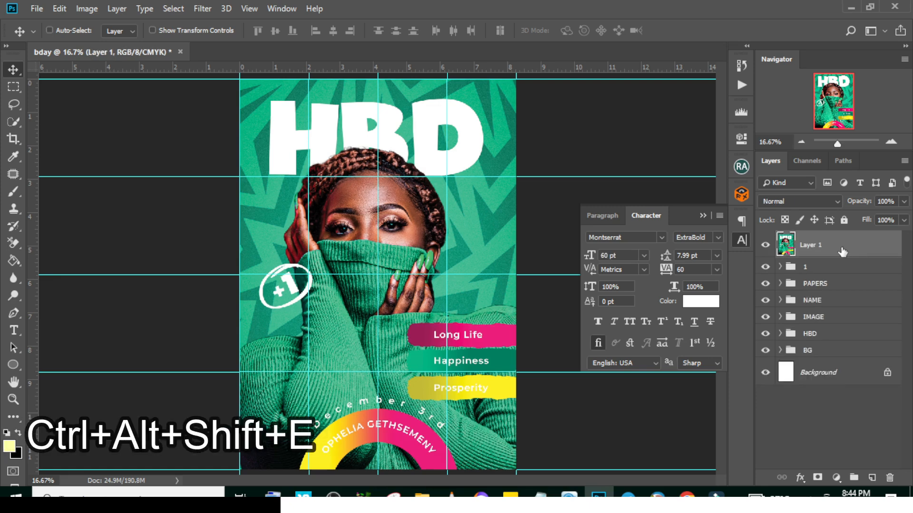
right_click(842, 252)
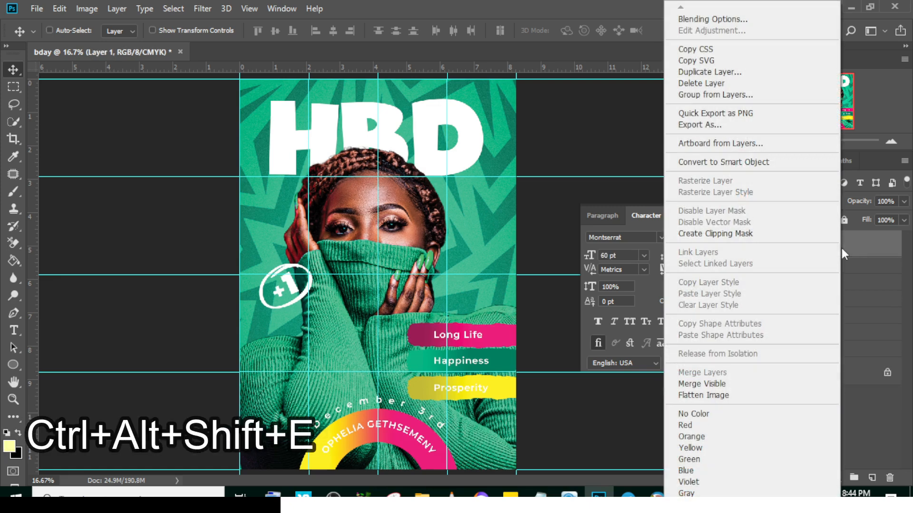
click(733, 161)
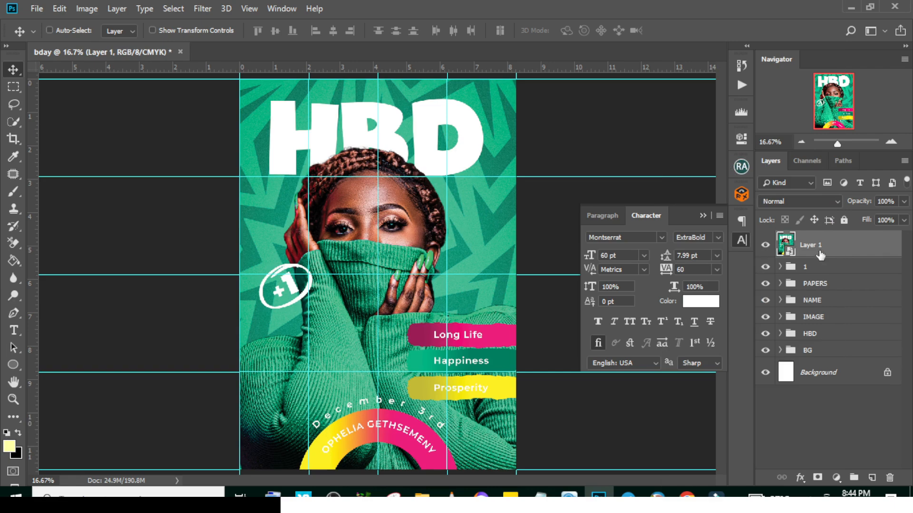
In the Camera Raw Filter, set Temperature +3, Contrast +18, Shadows -20, Whites +21 and Blacks +1, and raise Texture and Dehaze
click(202, 8)
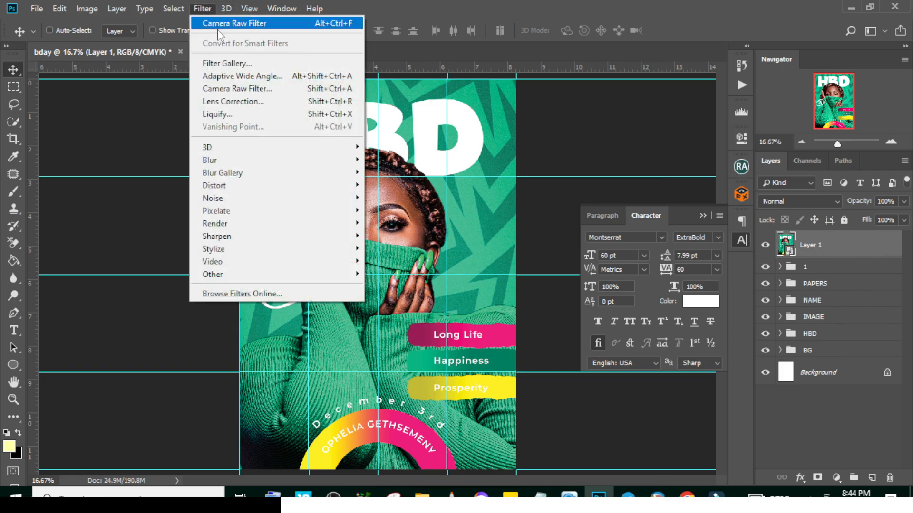
click(245, 101)
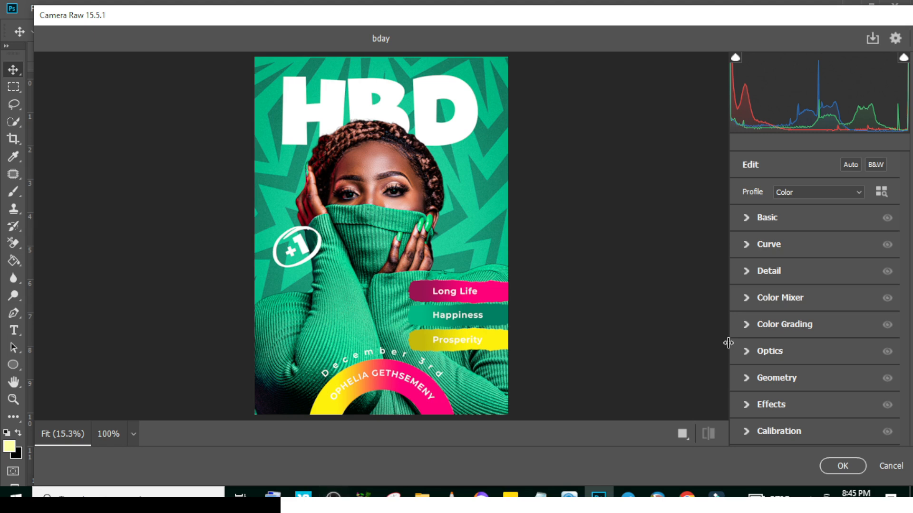
click(748, 218)
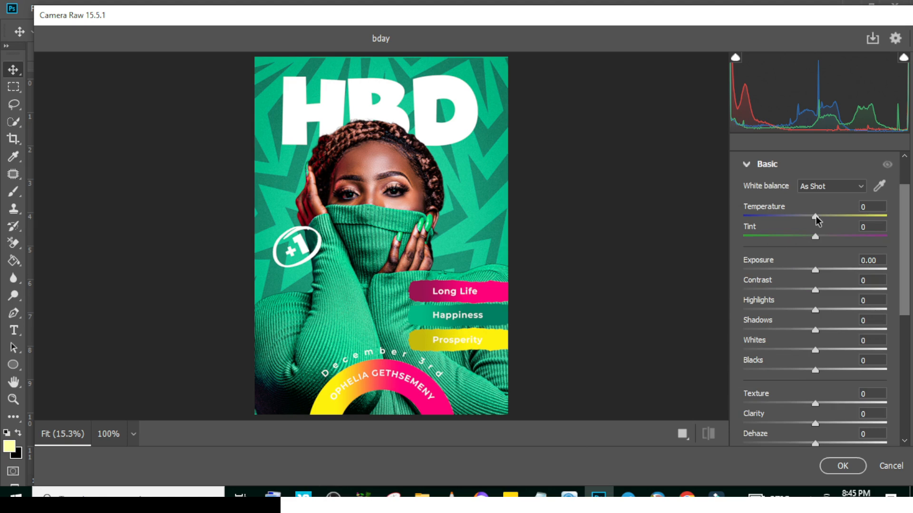
drag(816, 216, 818, 215)
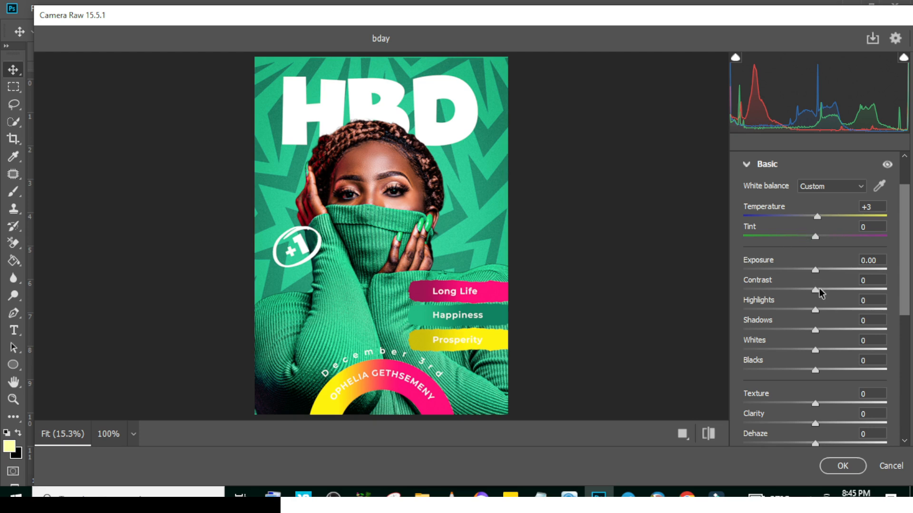
drag(817, 290, 829, 289)
drag(815, 330, 817, 371)
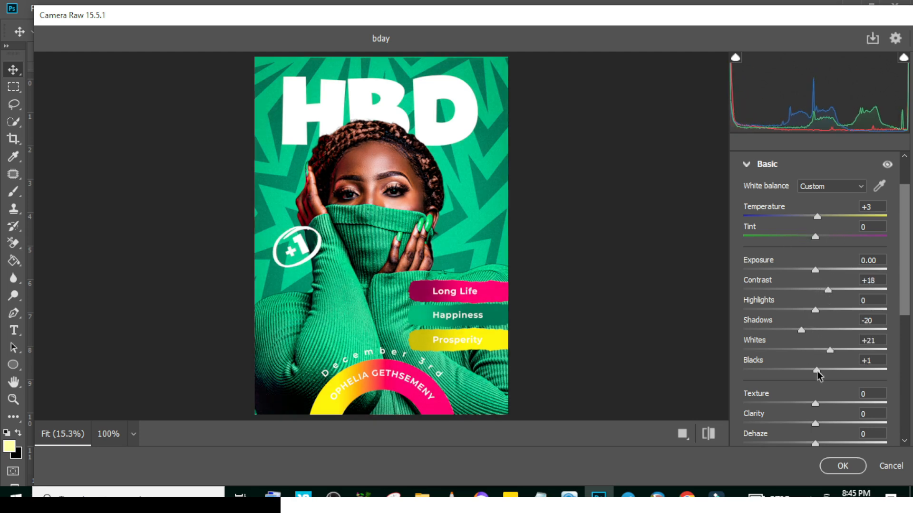
drag(815, 403, 831, 403)
drag(815, 443, 831, 441)
click(746, 164)
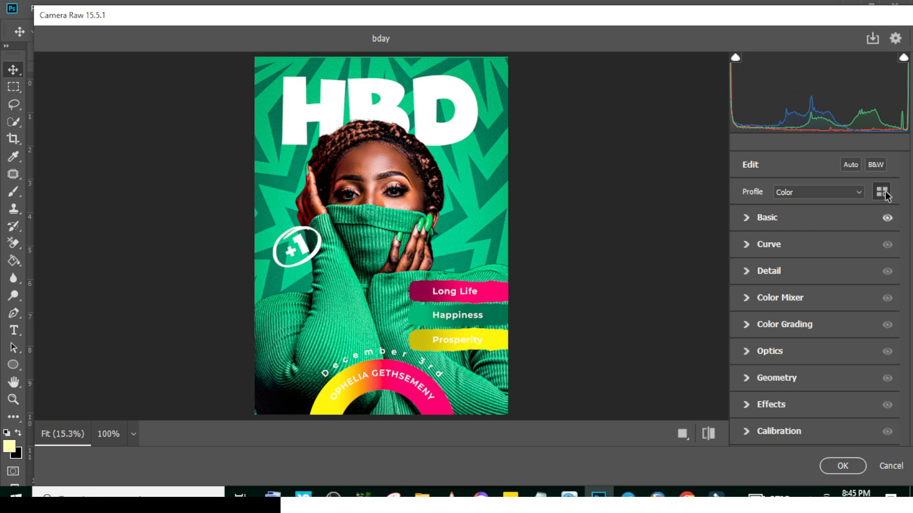
Choose the Artistic 08 profile for the merged layer and apply the Camera Raw Filter
click(885, 191)
scroll(898, 268, down, 1)
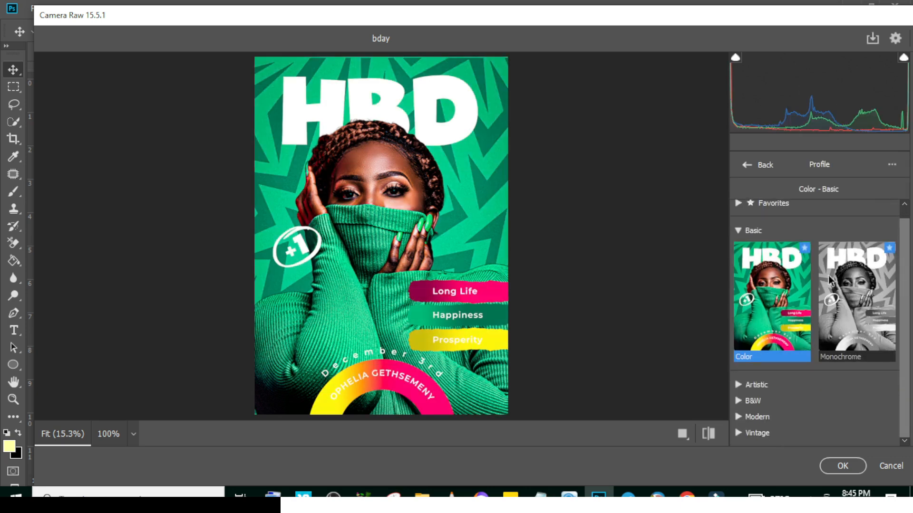
click(737, 231)
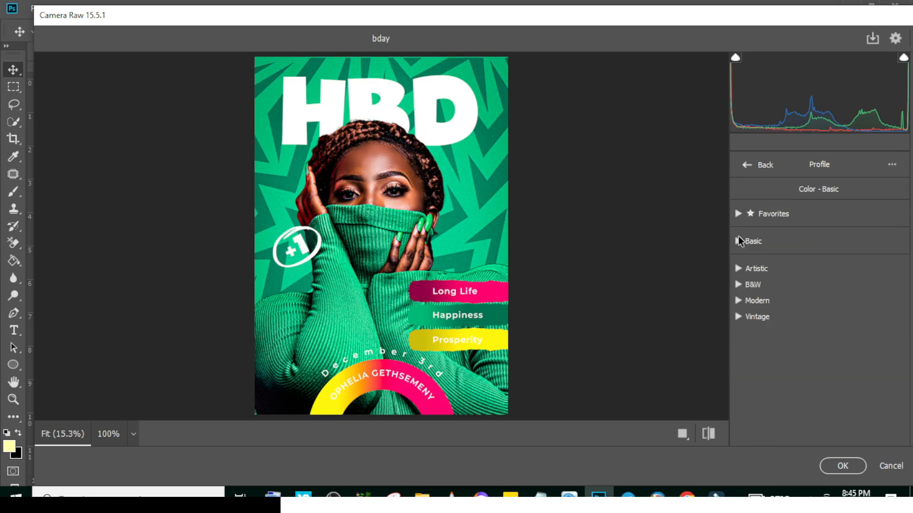
click(738, 269)
scroll(837, 379, down, 5)
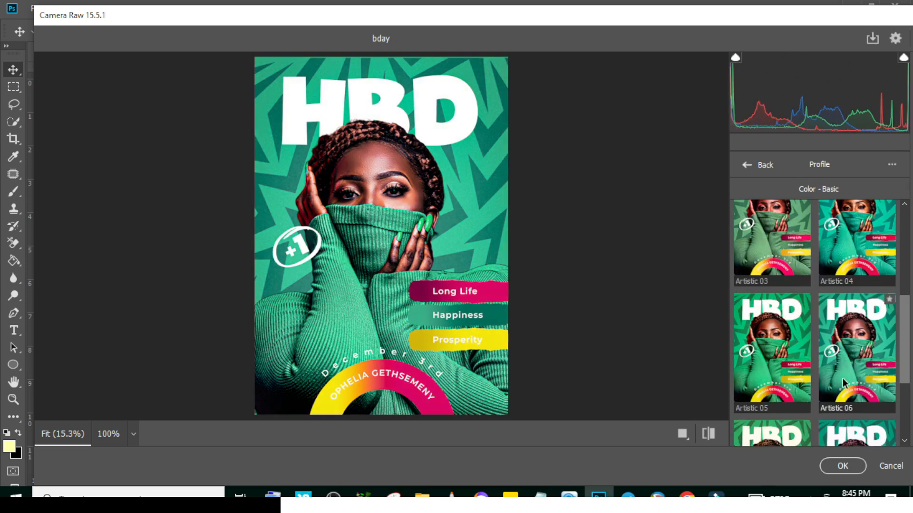
scroll(842, 383, down, 2)
click(851, 385)
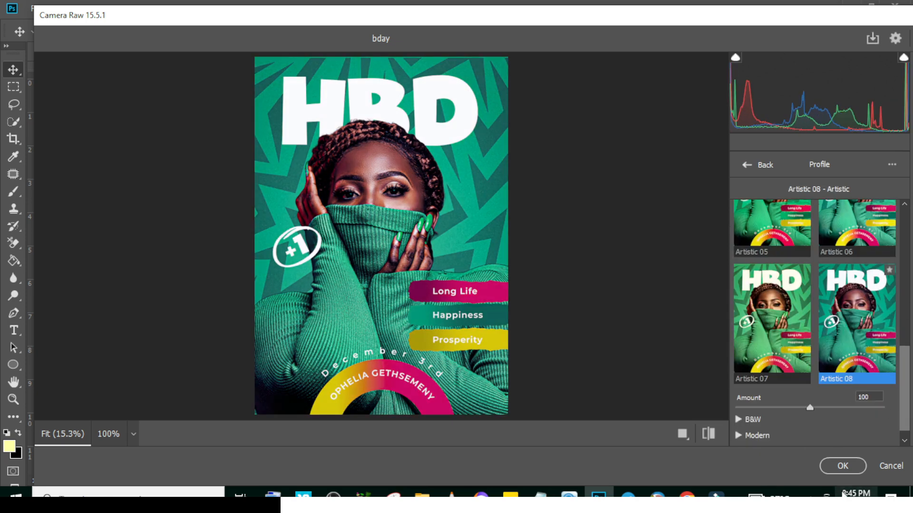
click(842, 465)
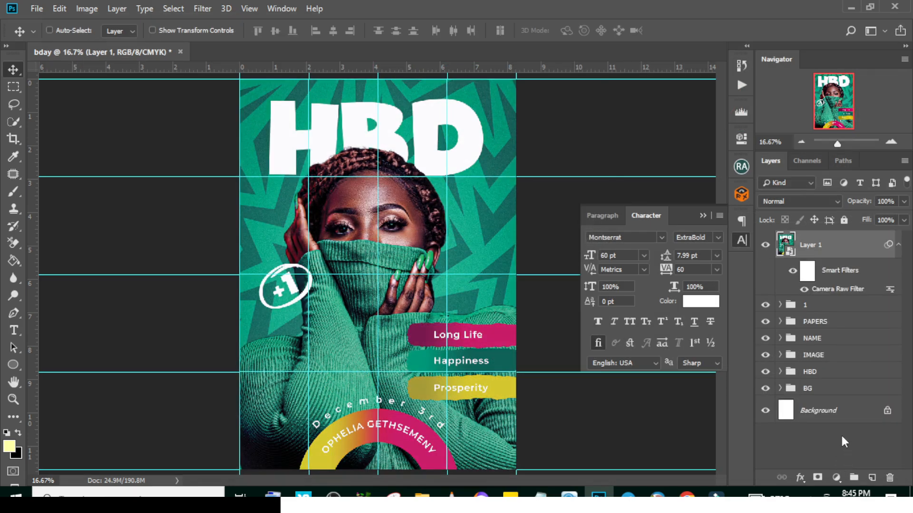
Set the merged layer's blend mode to Soft Light with 100% opacity
click(792, 201)
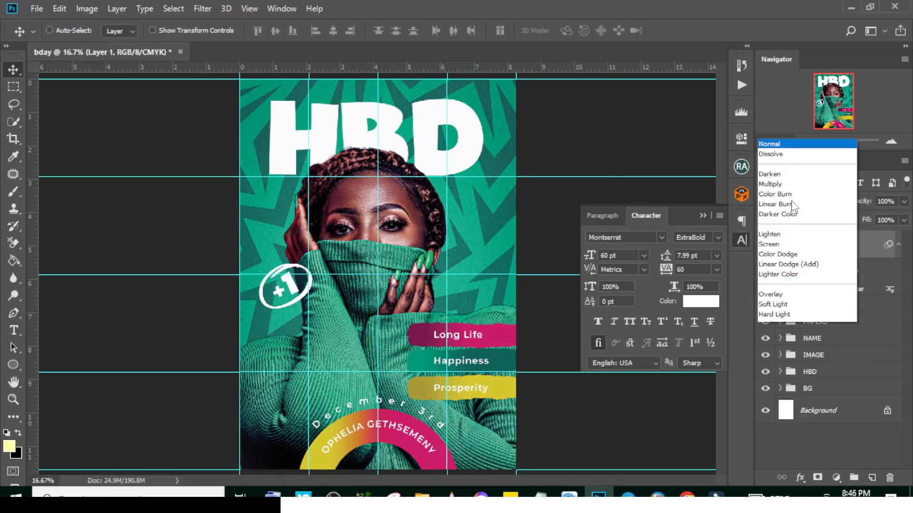
click(779, 166)
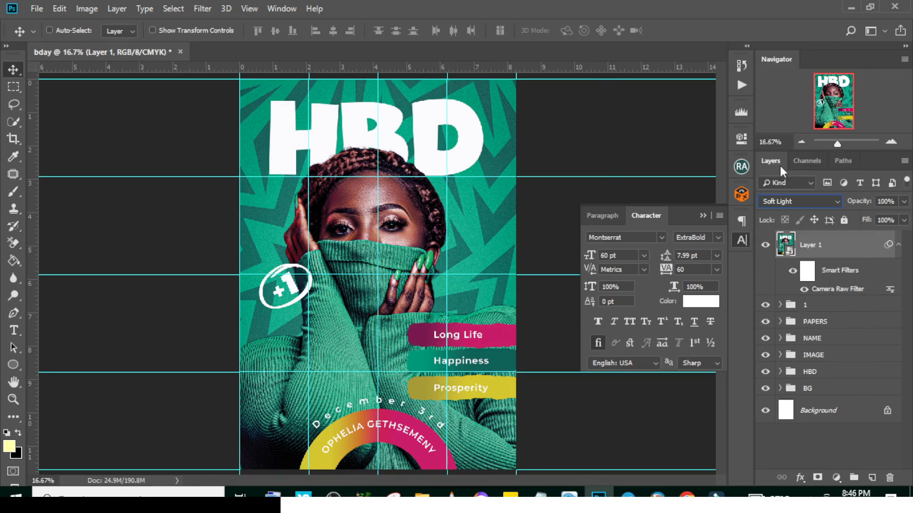
click(904, 202)
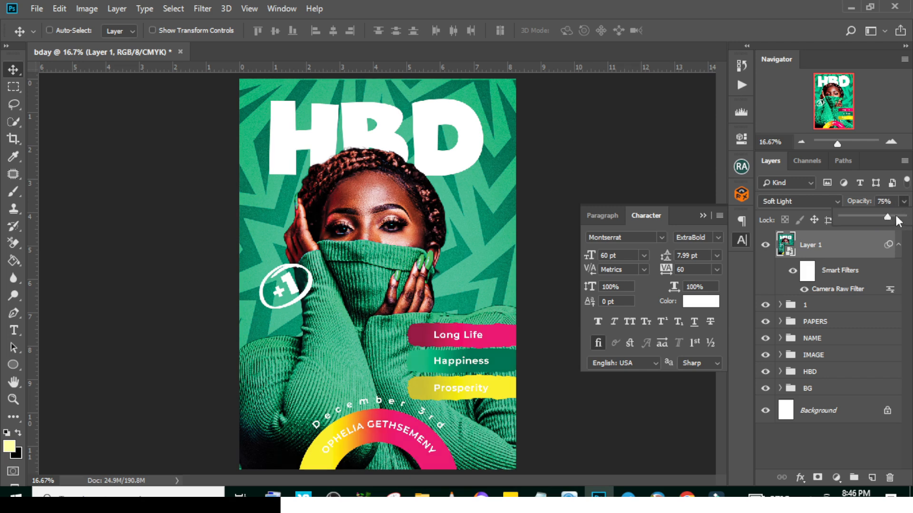
drag(888, 216, 906, 217)
click(826, 247)
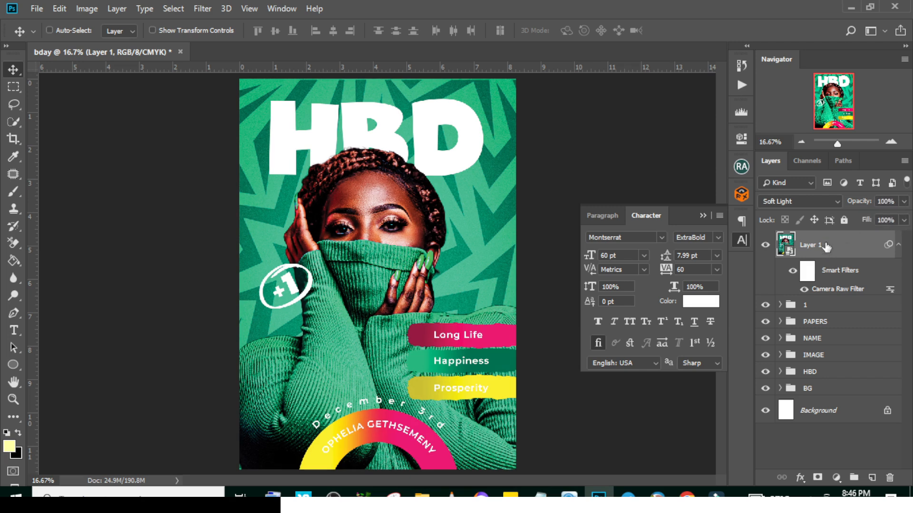